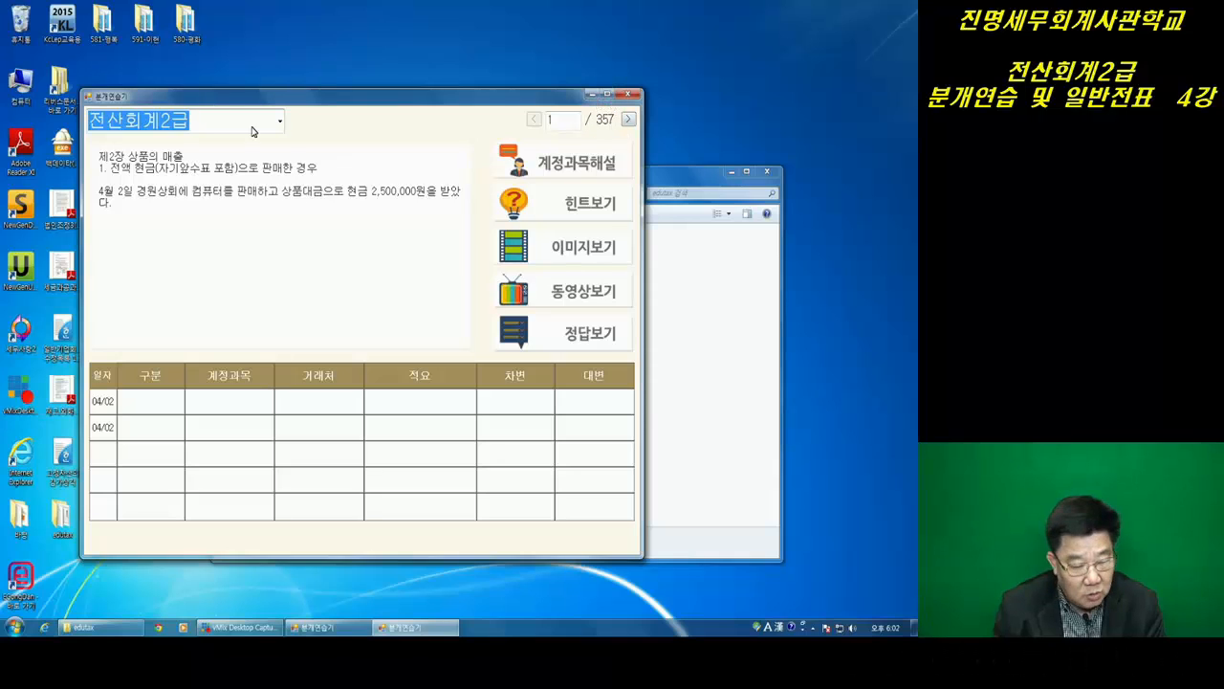
View the first problem of the 전산회계1급 course and return to the 전산회계2급 course
{"action": "left_click", "coordinate": [280, 121]}
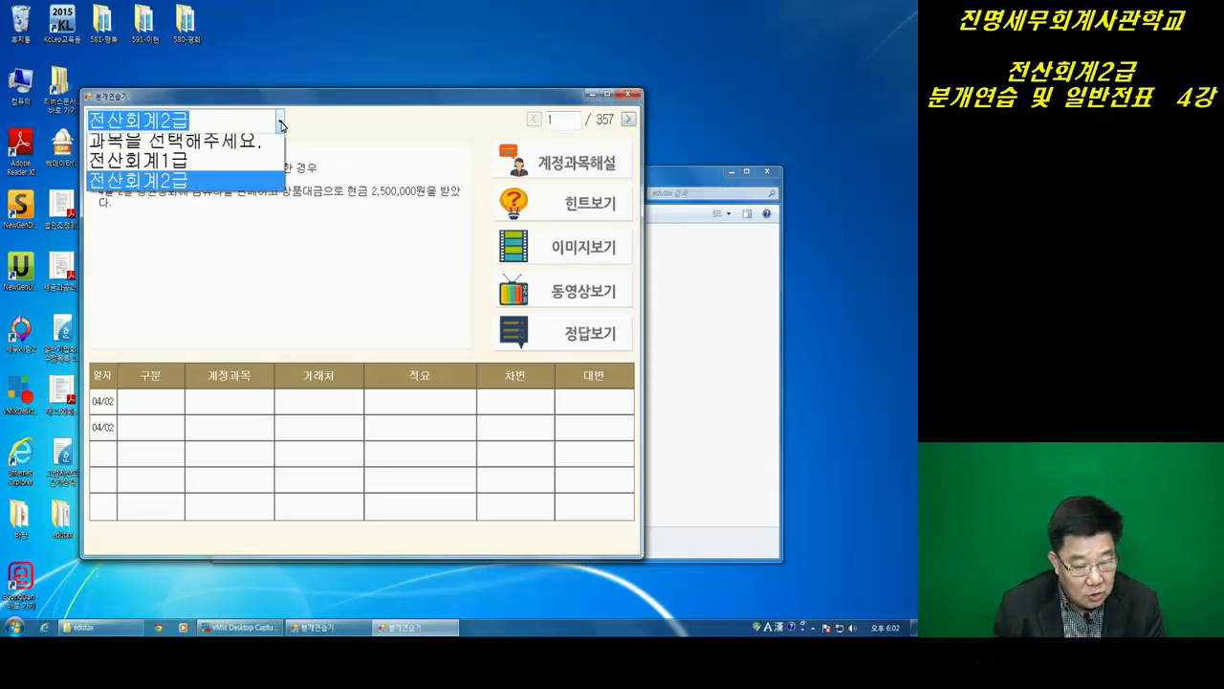
{"action": "left_click", "coordinate": [256, 167]}
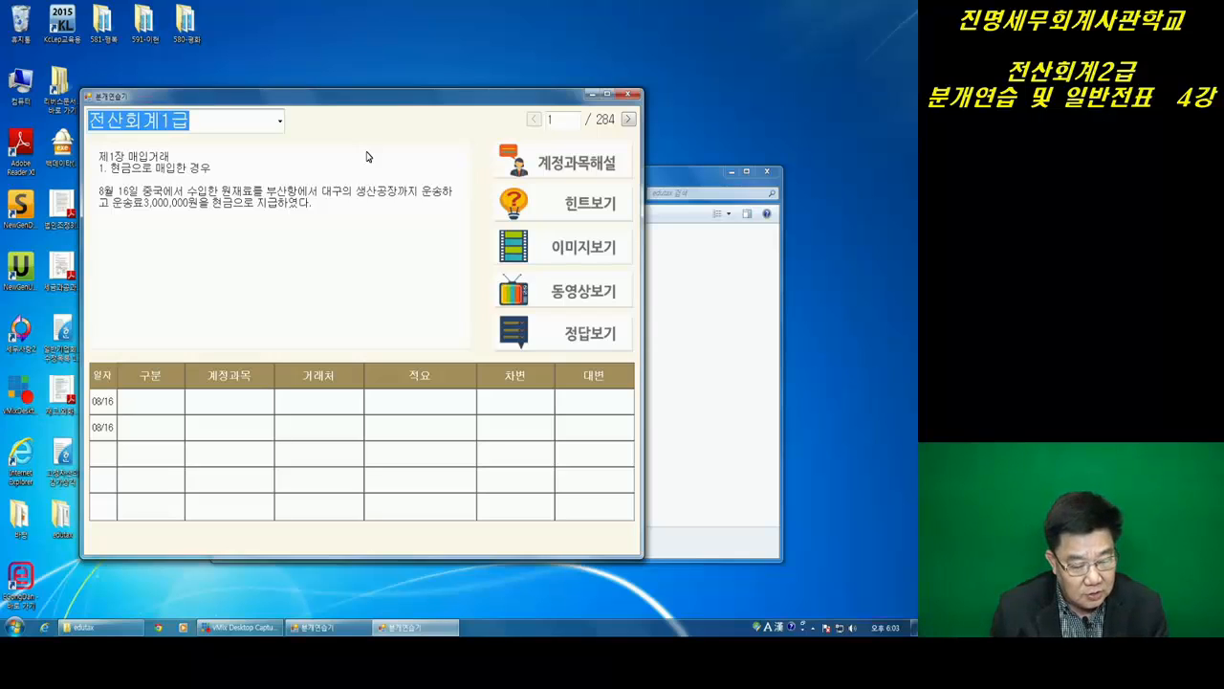
{"action": "left_click", "coordinate": [279, 120]}
{"action": "left_click", "coordinate": [262, 184]}
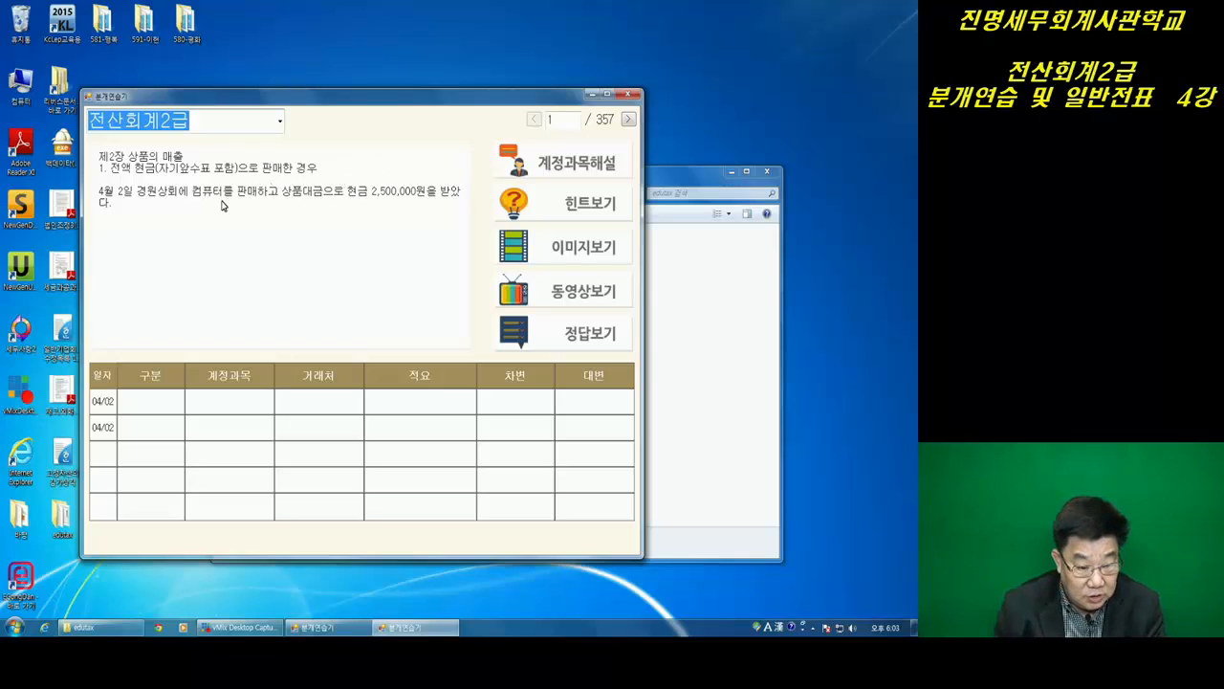
Go to problem 6 of the 전산회계2급 course
{"action": "left_click", "coordinate": [556, 124]}
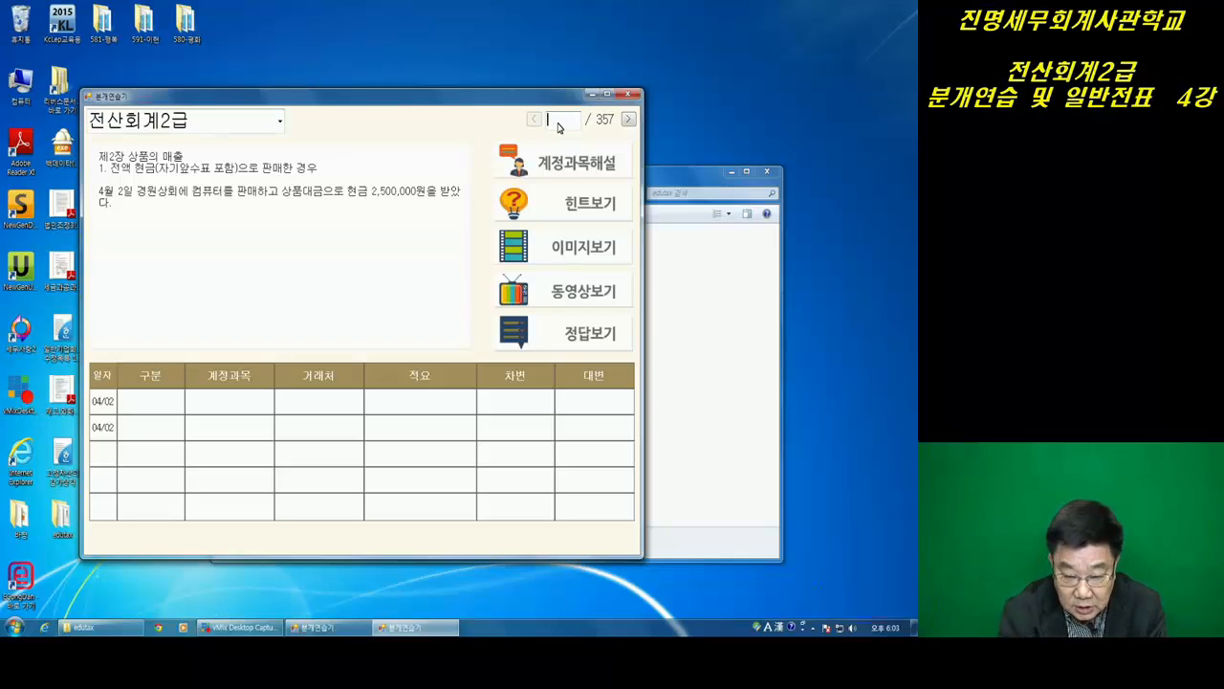
{"action": "type", "text": "6"}
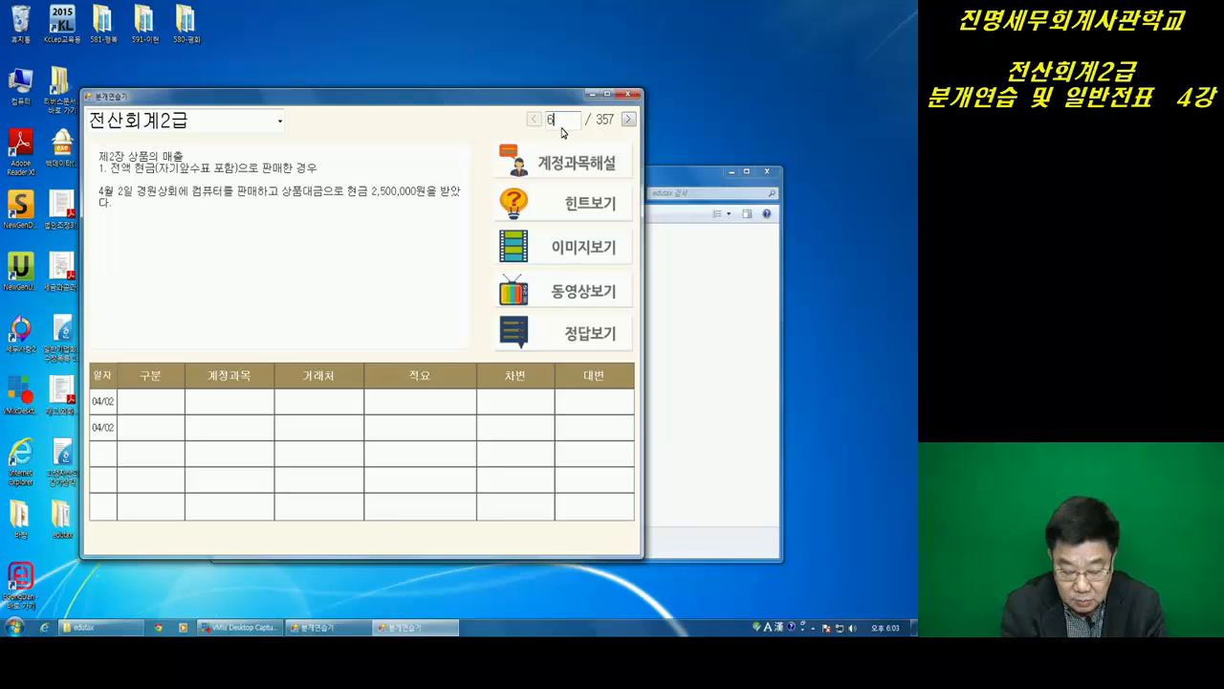
{"action": "key", "text": "Return"}
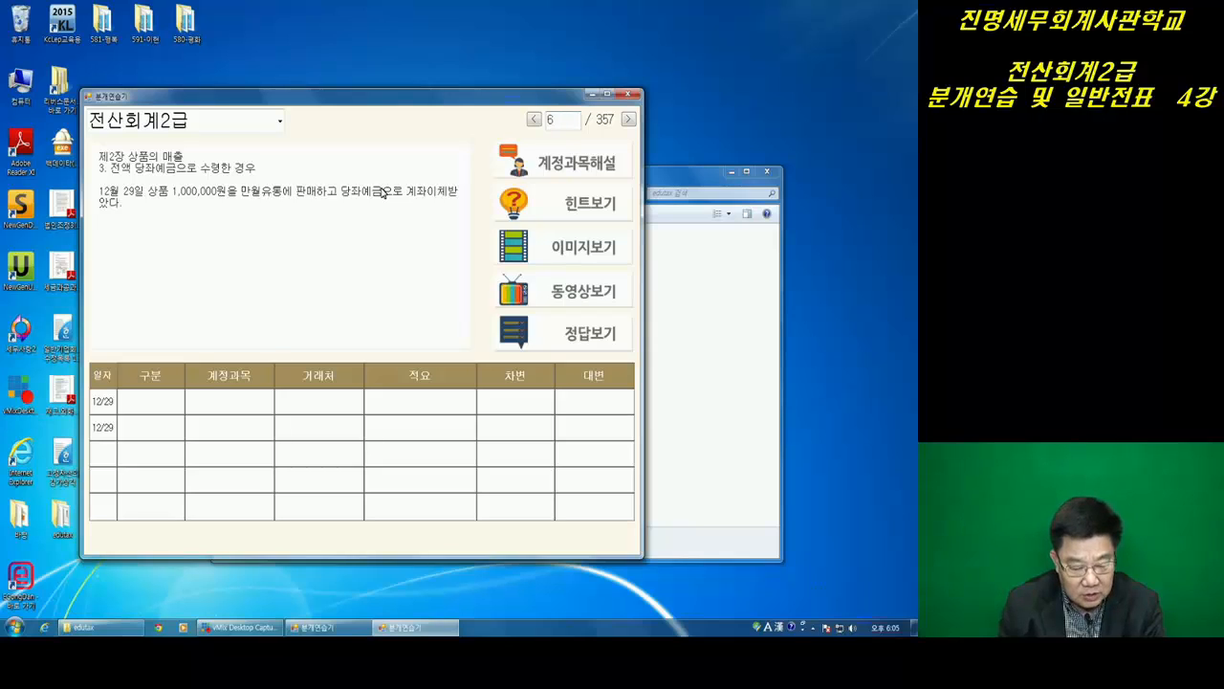
Set the first 12/29 journal line to 차변 (1) with account code 102, 당좌예금, checking the account code list
{"action": "left_click", "coordinate": [146, 403]}
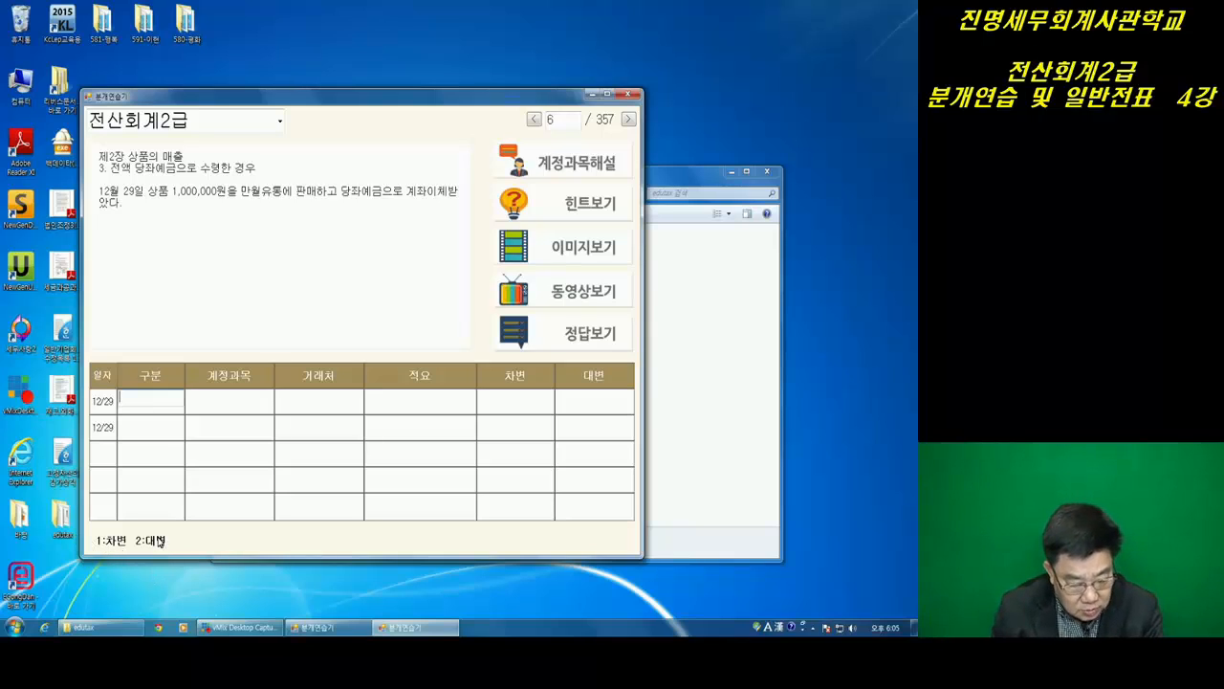
{"action": "type", "text": "1"}
{"action": "key", "text": "Return"}
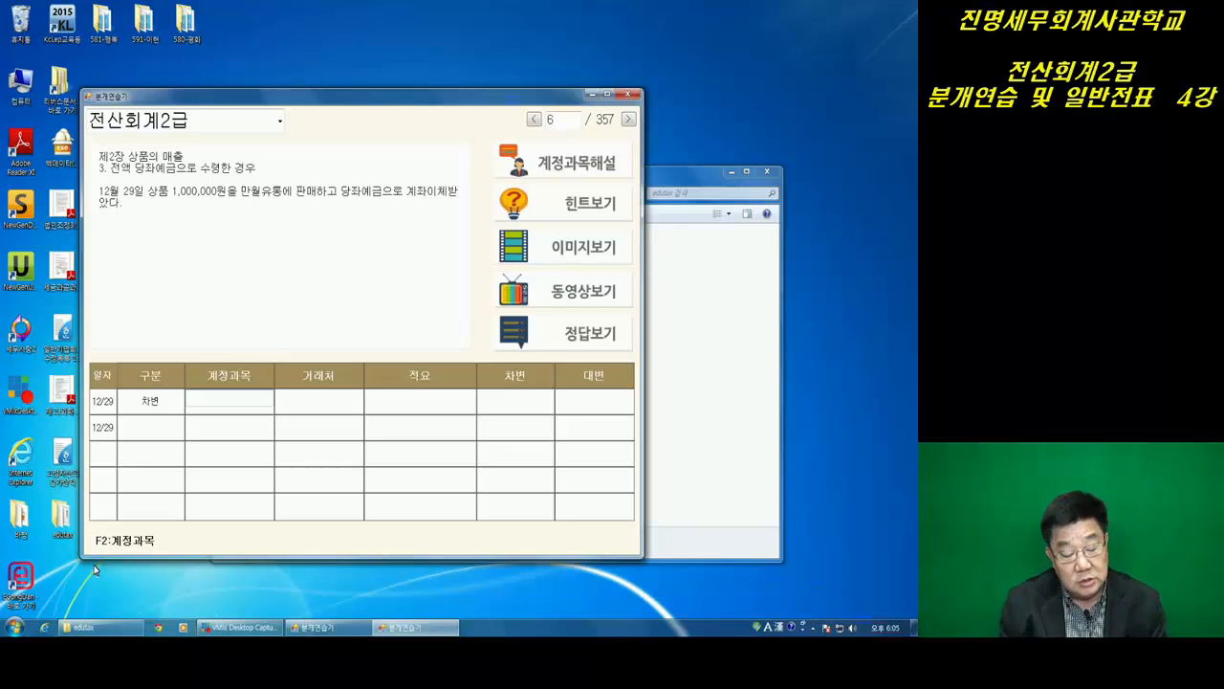
{"action": "key", "text": "F2"}
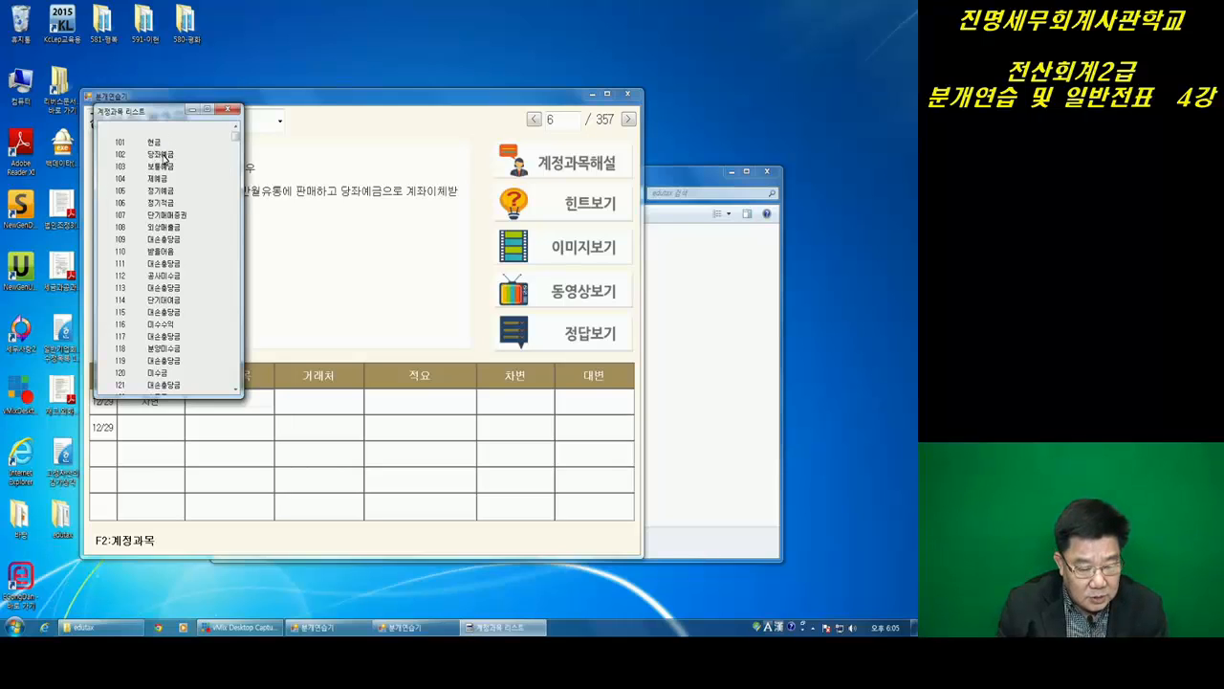
{"action": "left_click", "coordinate": [229, 112]}
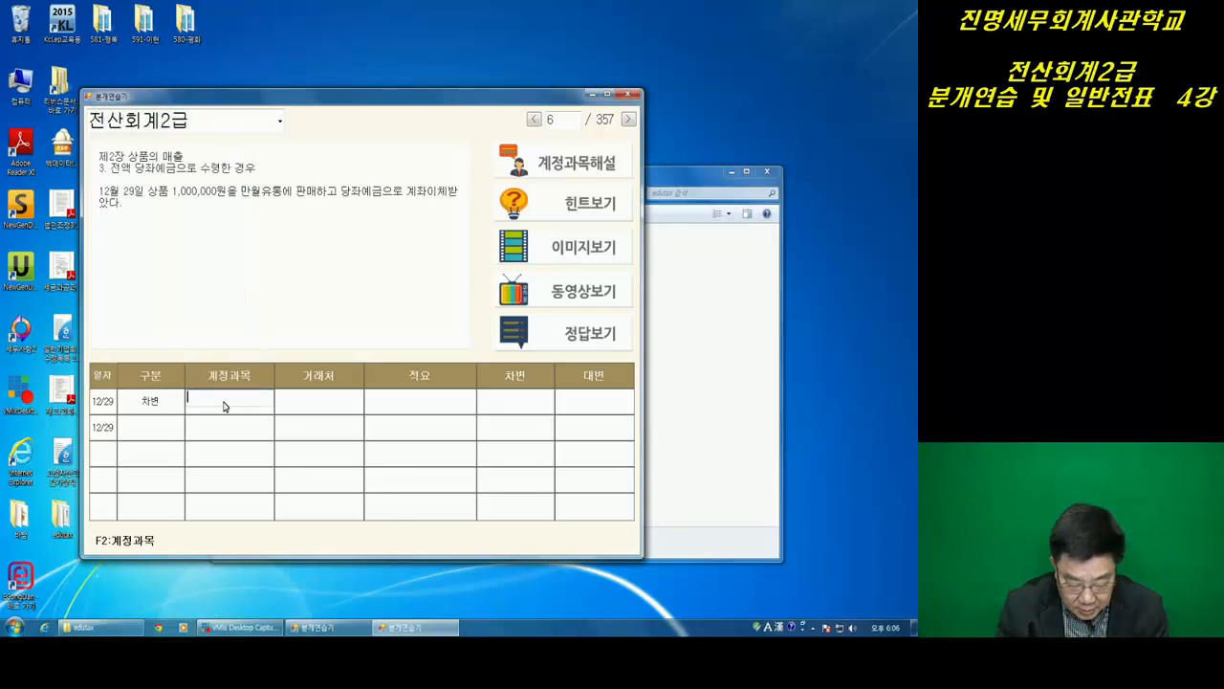
{"action": "type", "text": "102"}
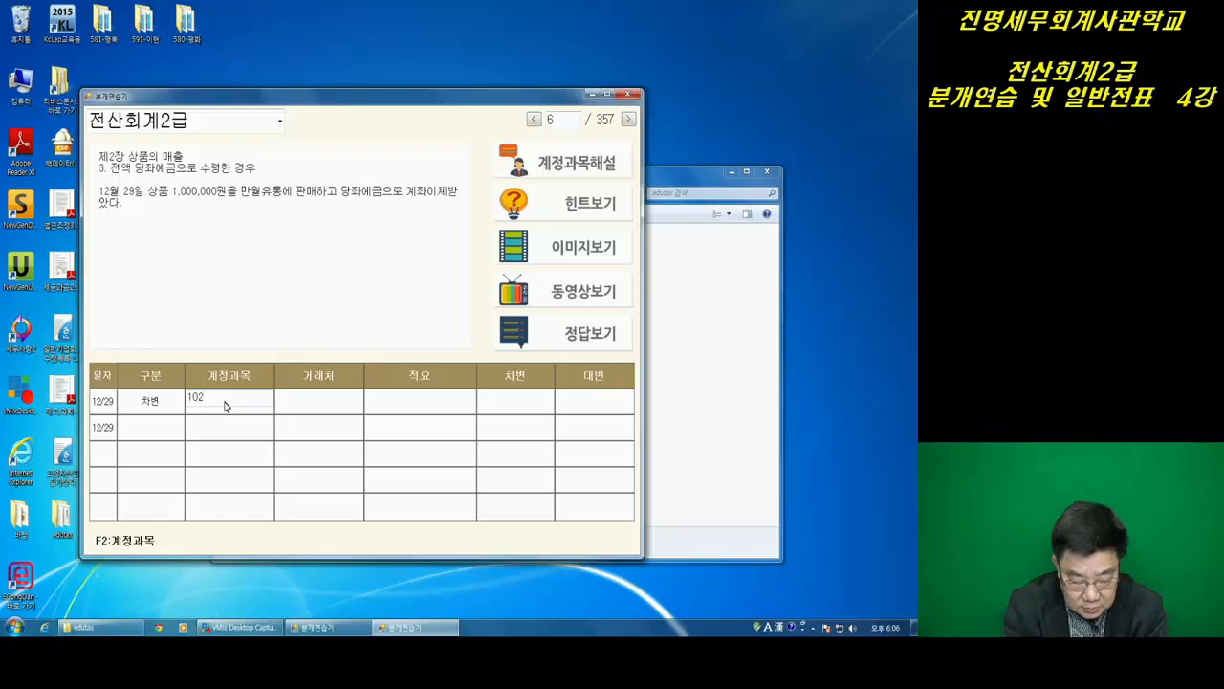
{"action": "key", "text": "Return"}
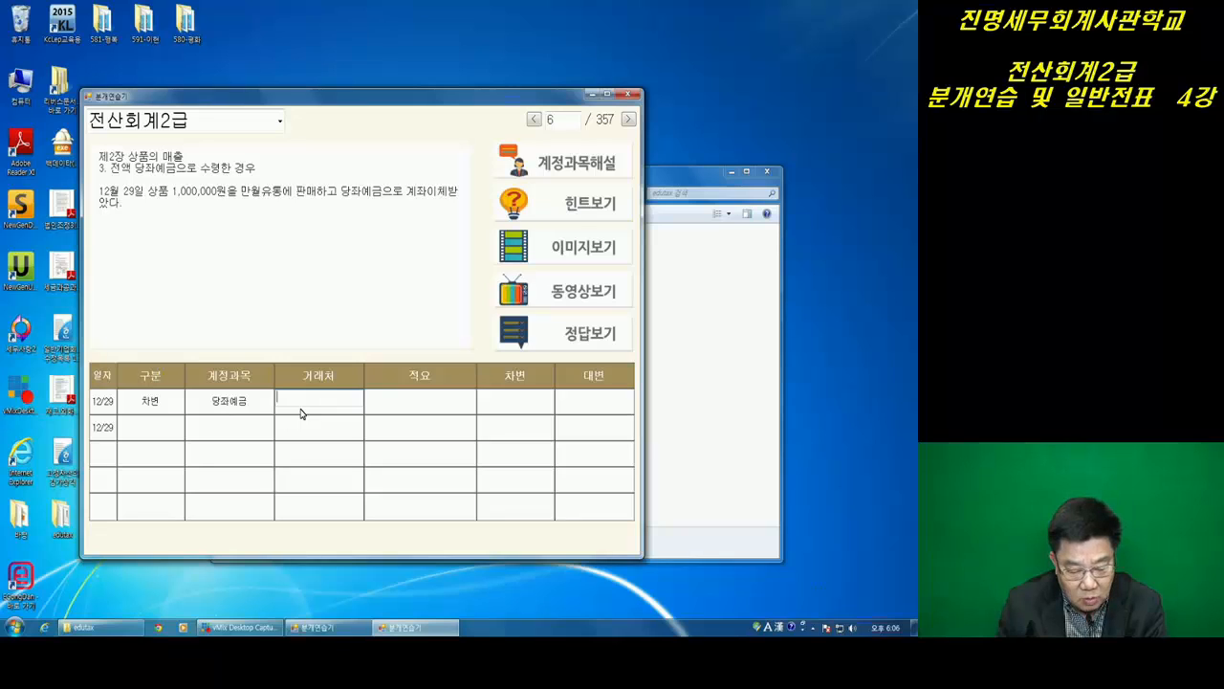
Enter 10000000 as the 차변 amount of the 당좌예금 line
{"action": "left_click", "coordinate": [509, 406]}
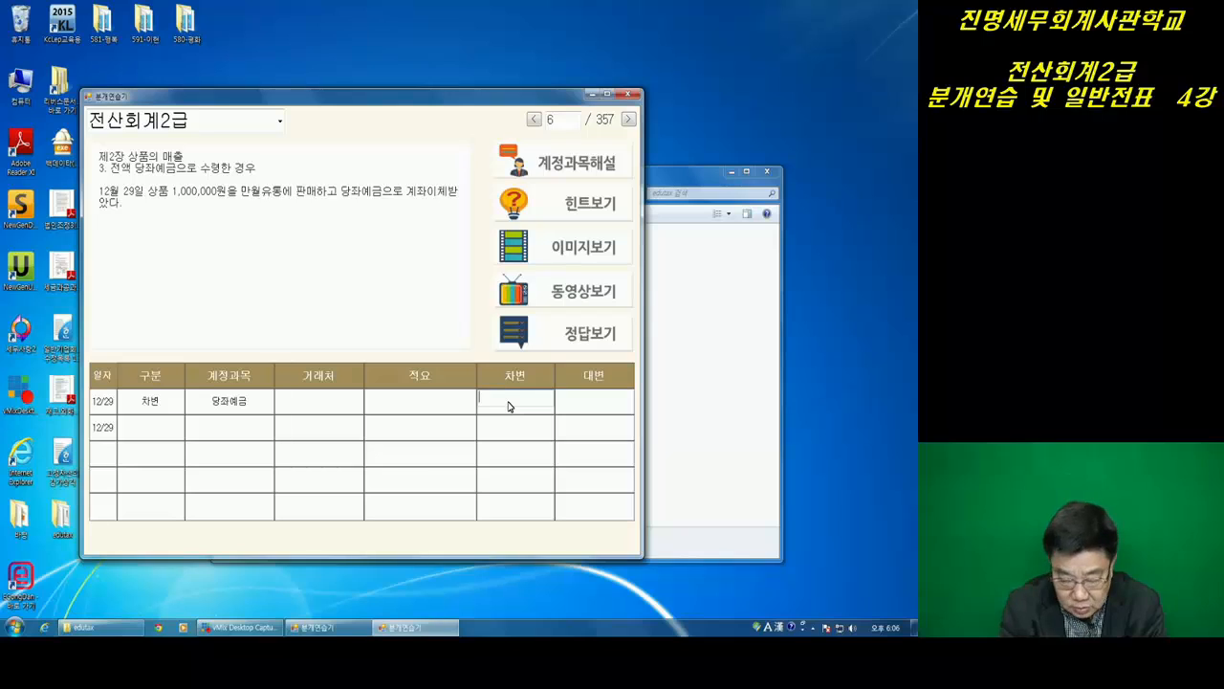
{"action": "type", "text": "10000000"}
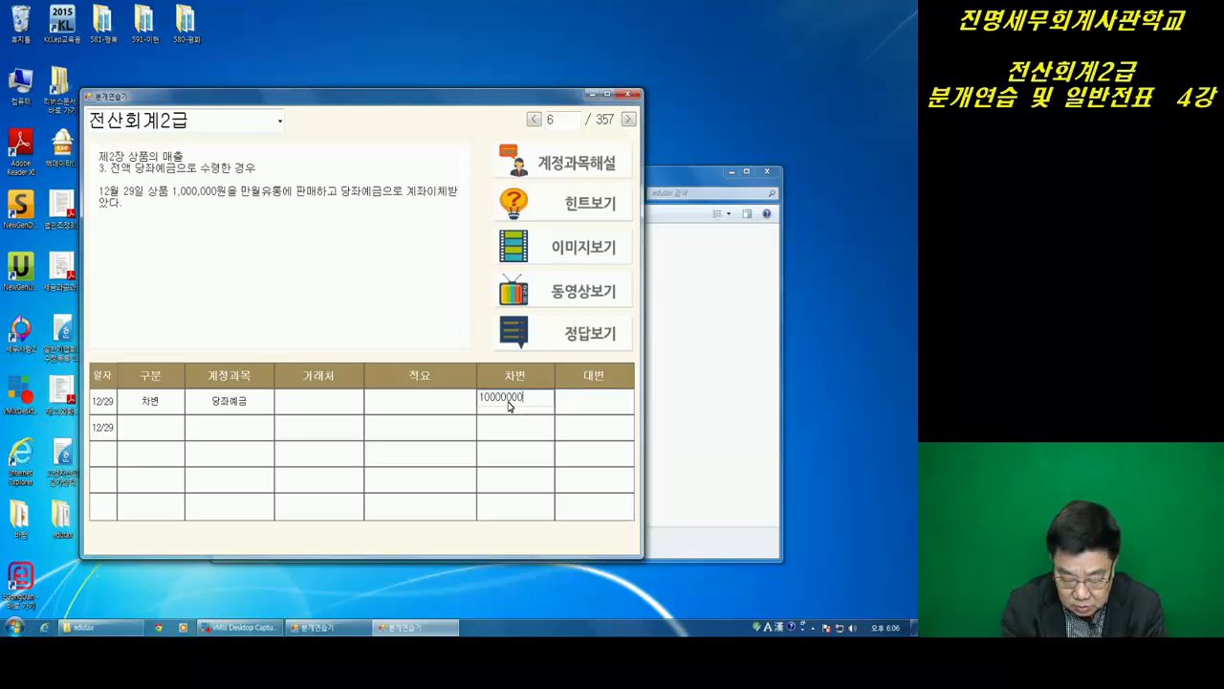
{"action": "key", "text": "Return"}
{"action": "key", "text": "Return"}
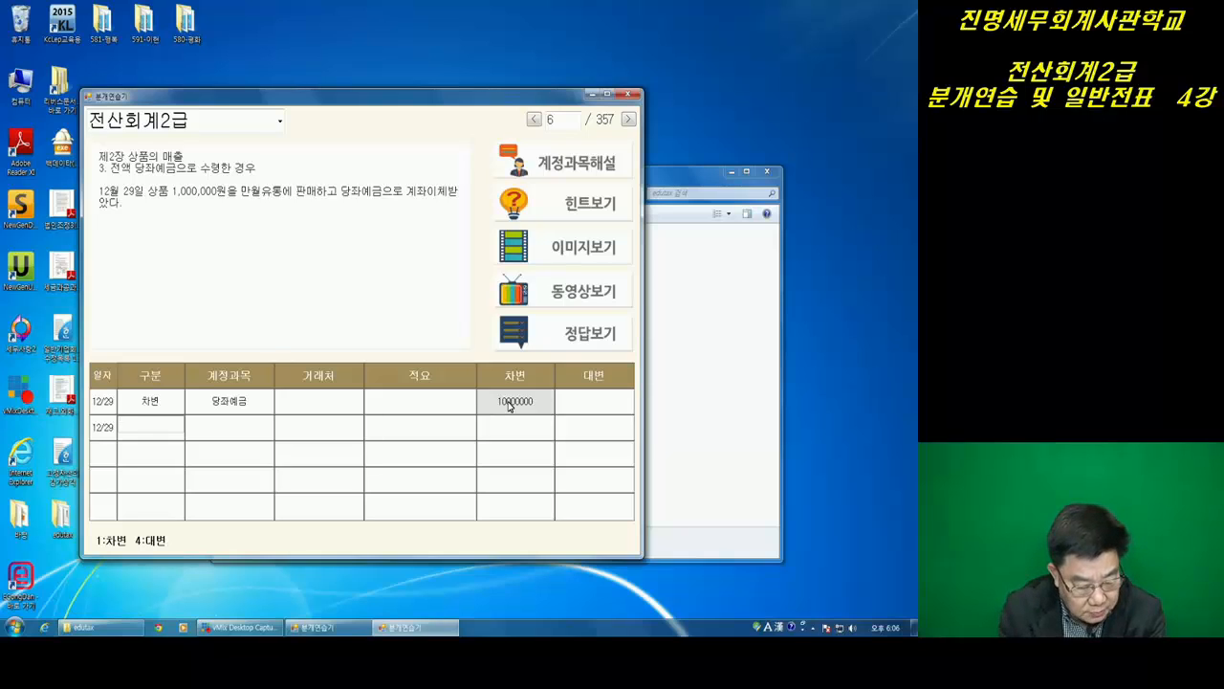
Set the second 12/29 journal line to 대변 (2) with the account 상품매출, checking the account code list
{"action": "key", "text": "Return"}
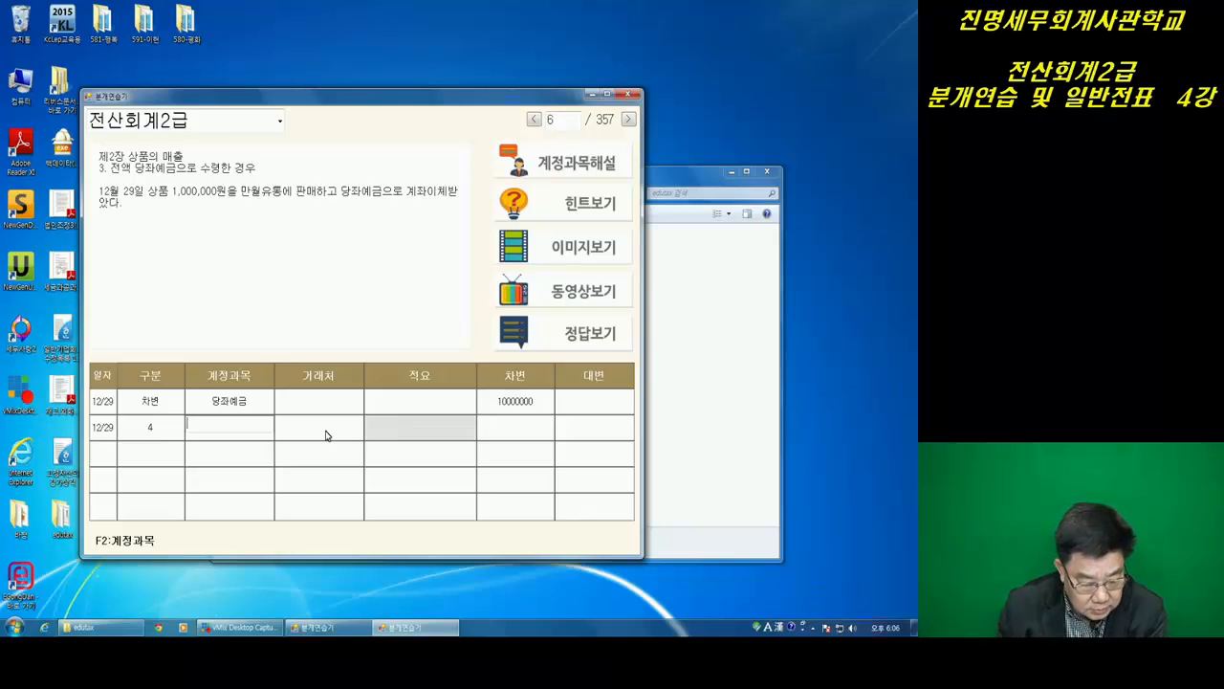
{"action": "left_click", "coordinate": [160, 435]}
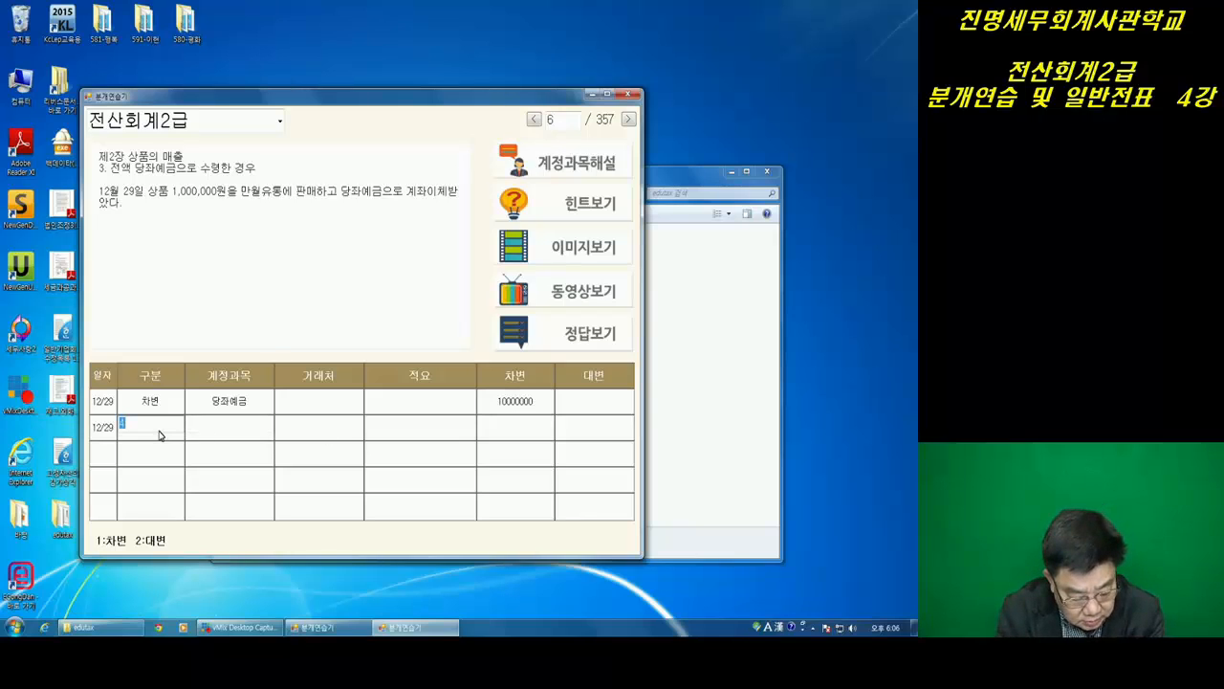
{"action": "type", "text": "2"}
{"action": "key", "text": "Return"}
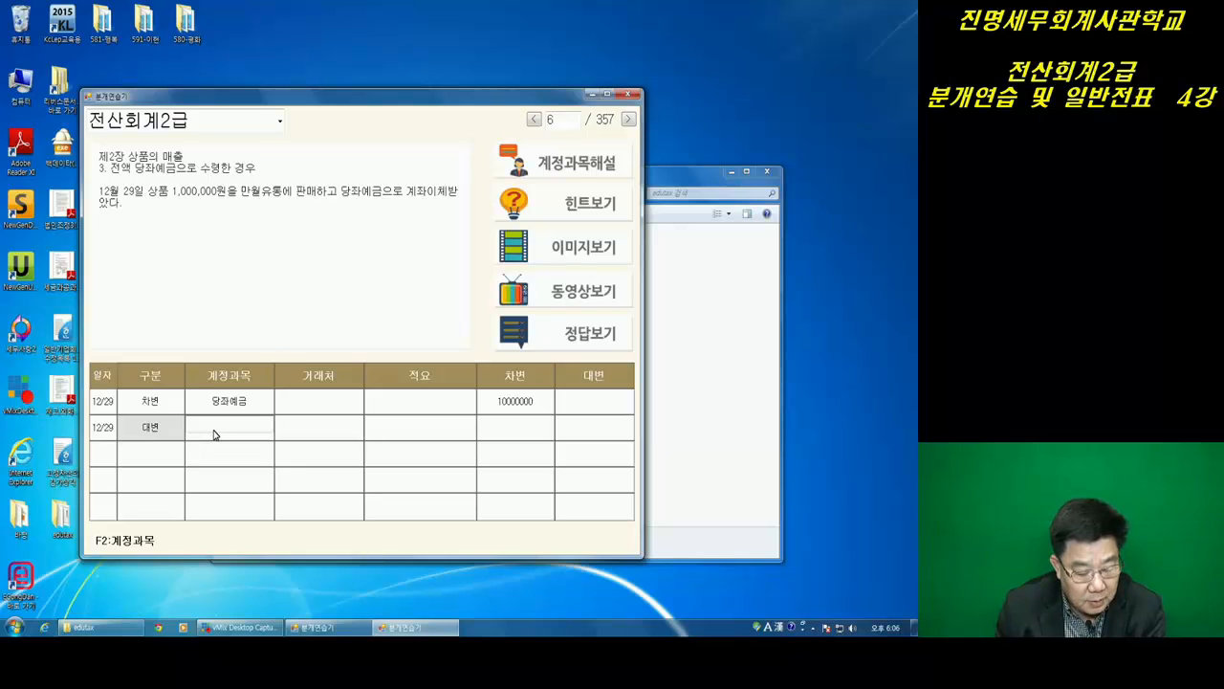
{"action": "key", "text": "F2"}
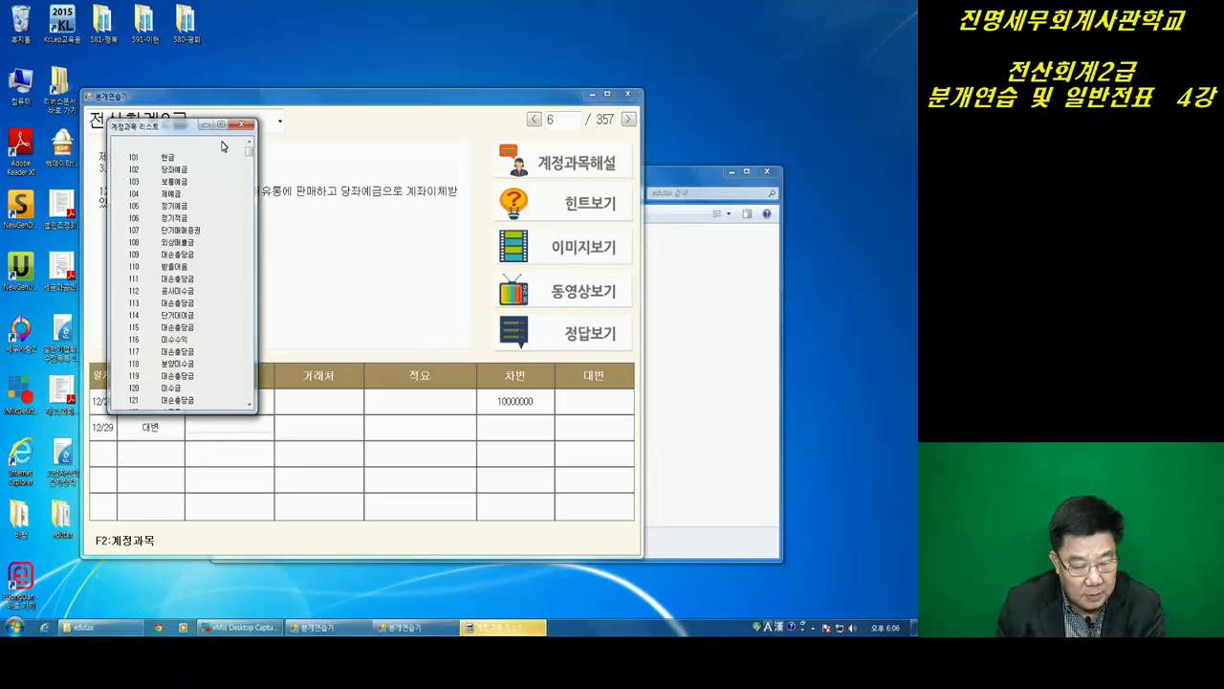
{"action": "left_click", "coordinate": [246, 125]}
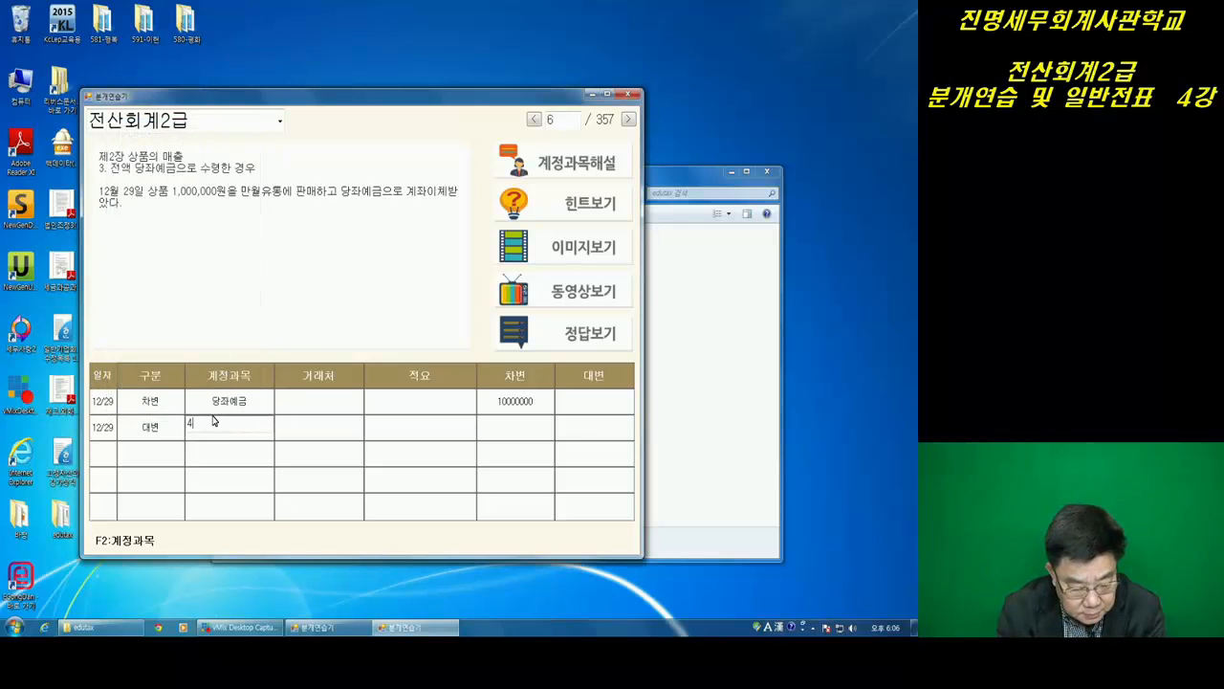
{"action": "key", "text": "Return"}
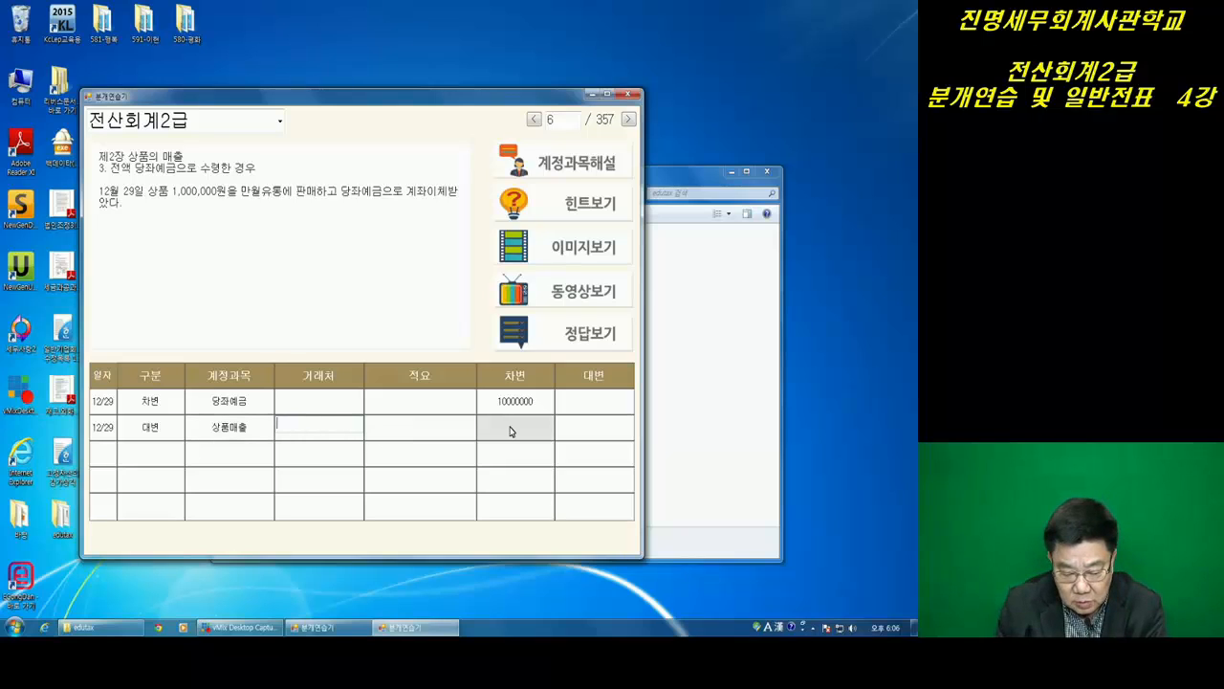
Enter 1000000 as the 대변 amount of the 상품매출 line
{"action": "left_click", "coordinate": [596, 437]}
{"action": "type", "text": "10"}
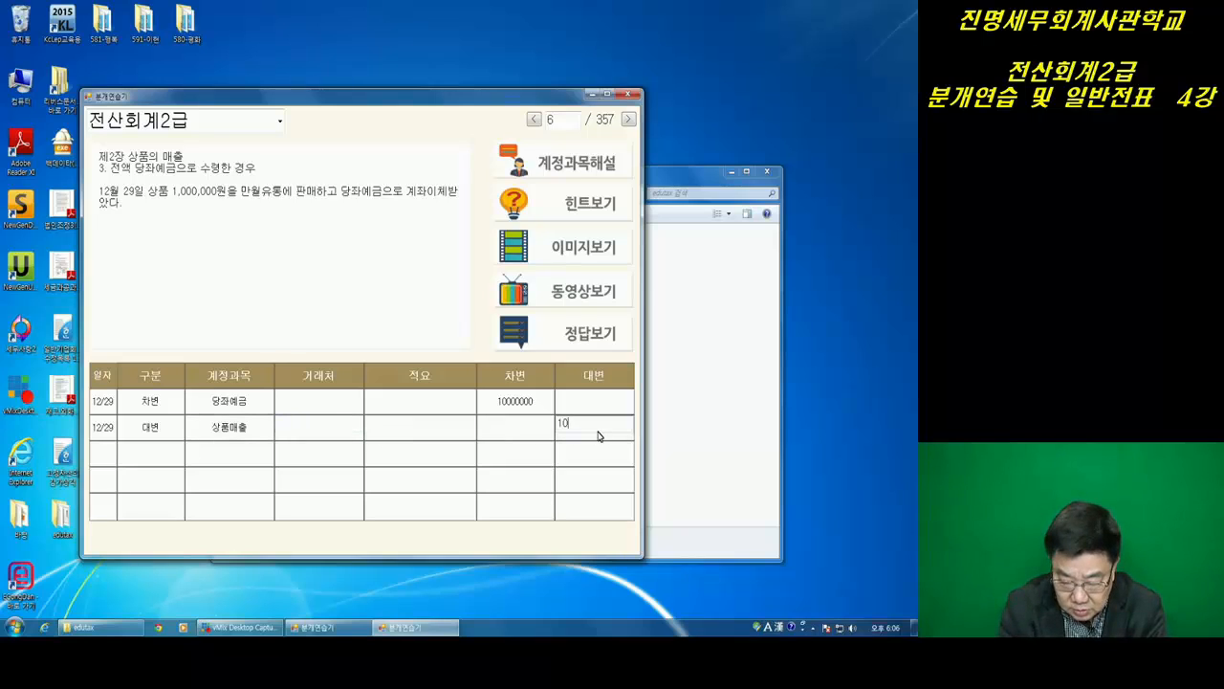
{"action": "type", "text": "00000"}
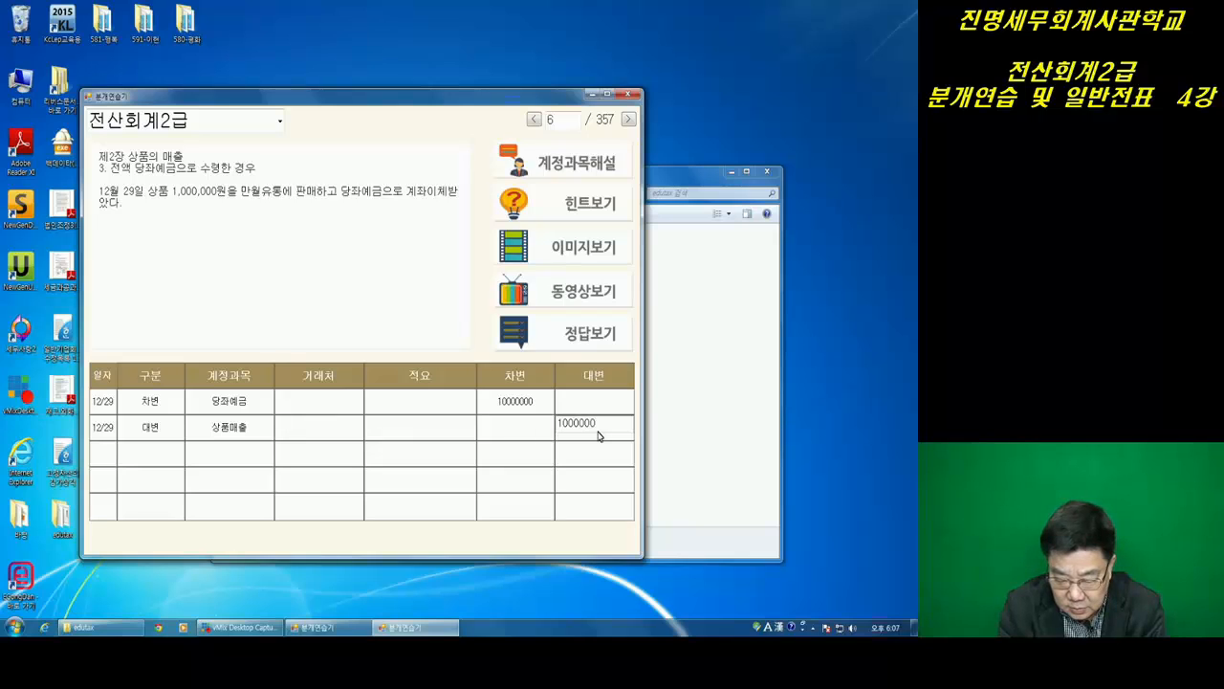
{"action": "key", "text": "Return"}
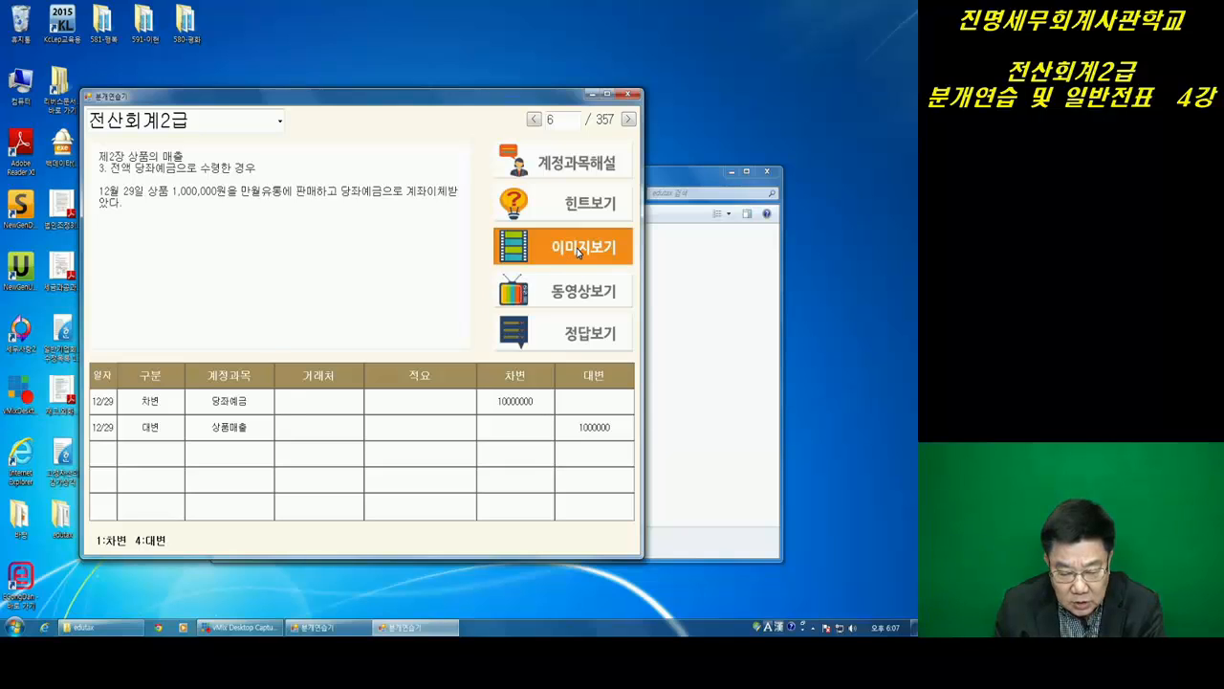
Show the hint for problem 6 and view the explanation of its account titles
{"action": "left_click", "coordinate": [589, 199]}
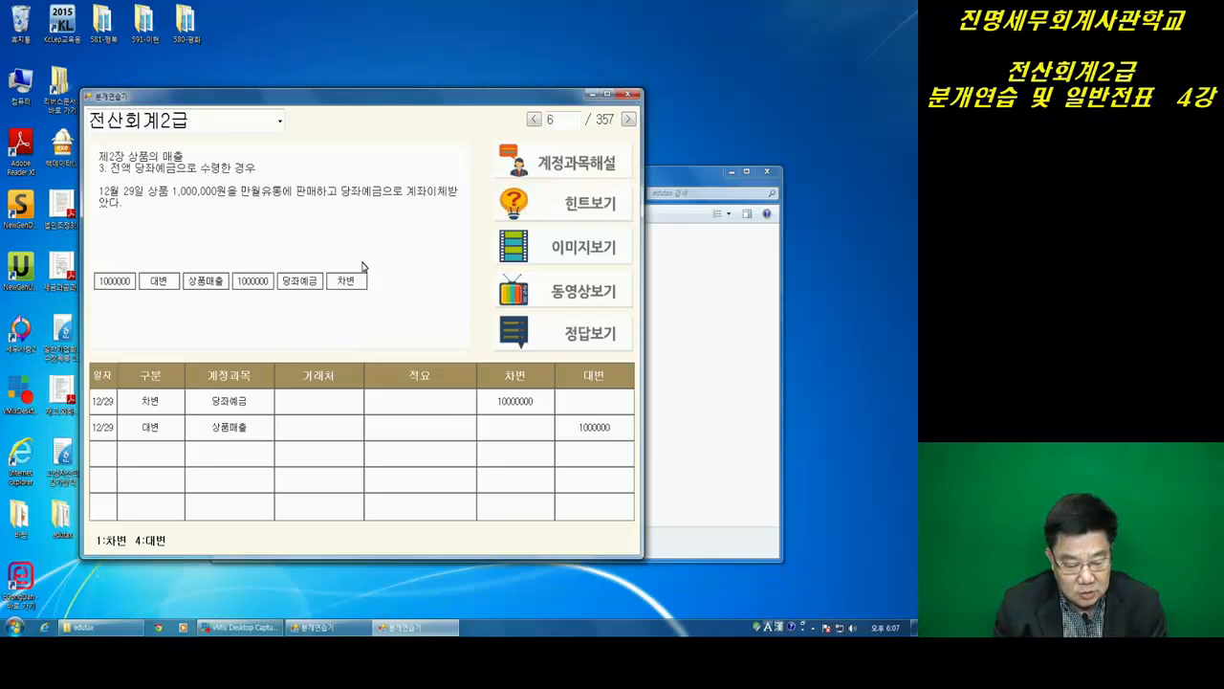
{"action": "left_click", "coordinate": [550, 168]}
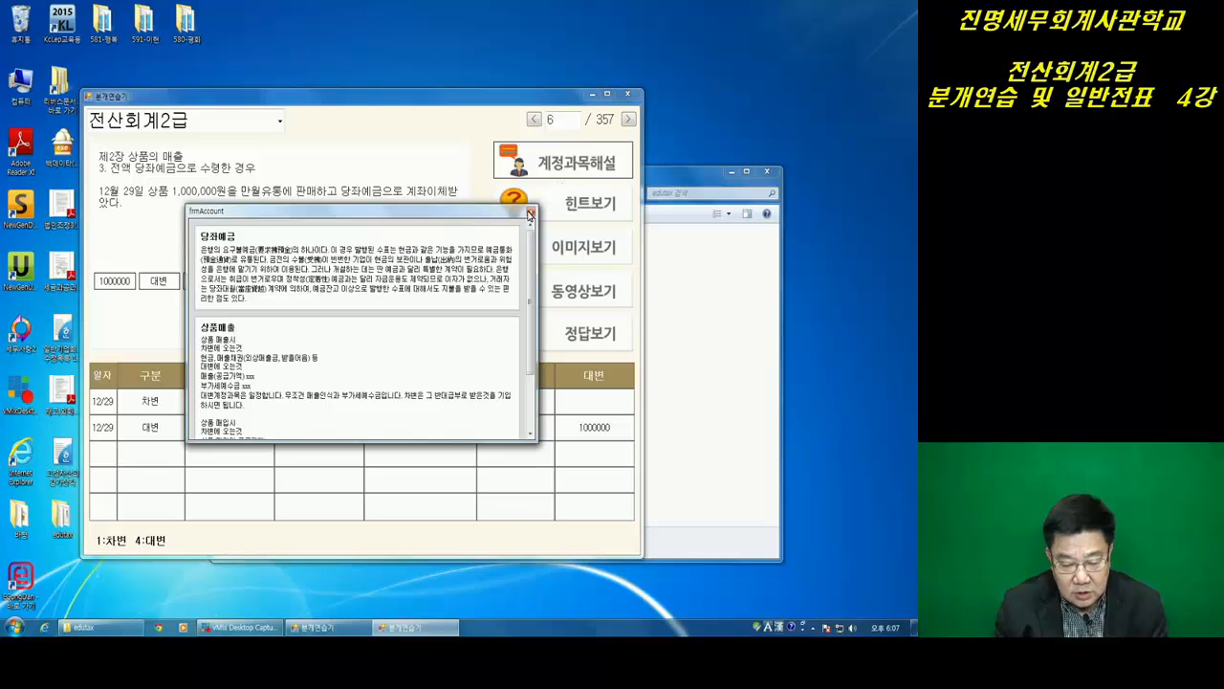
{"action": "left_click", "coordinate": [527, 215]}
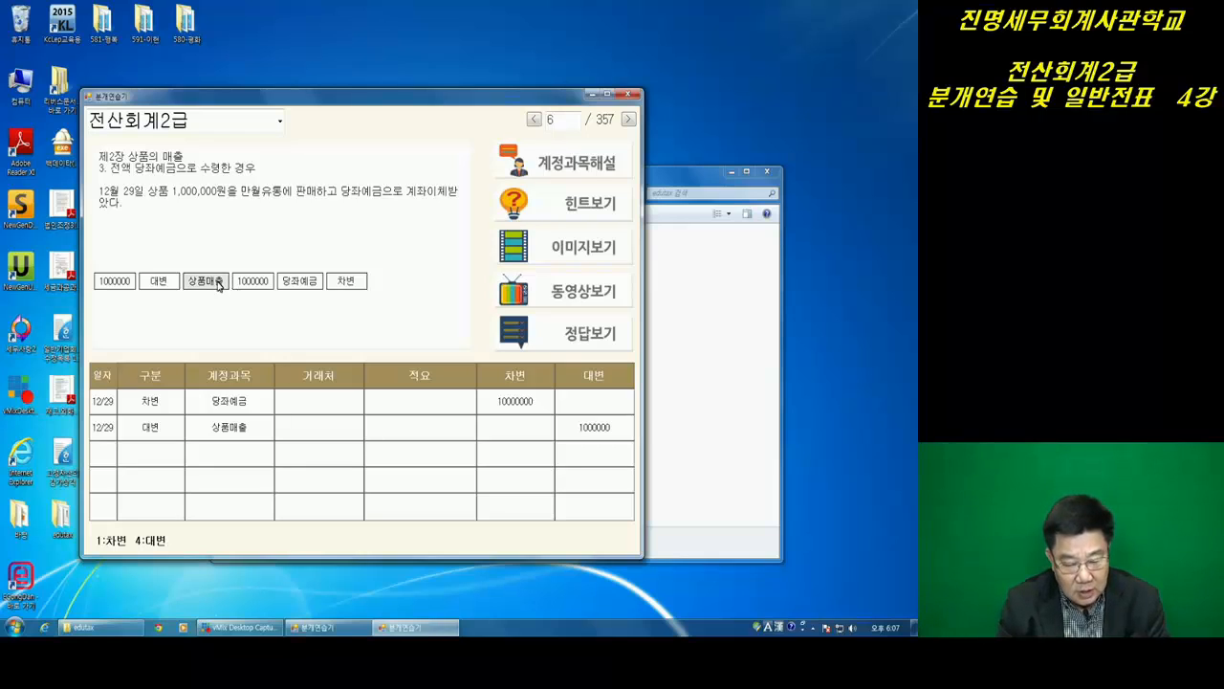
Go to problem 8 and show its hint items
{"action": "left_click", "coordinate": [628, 120]}
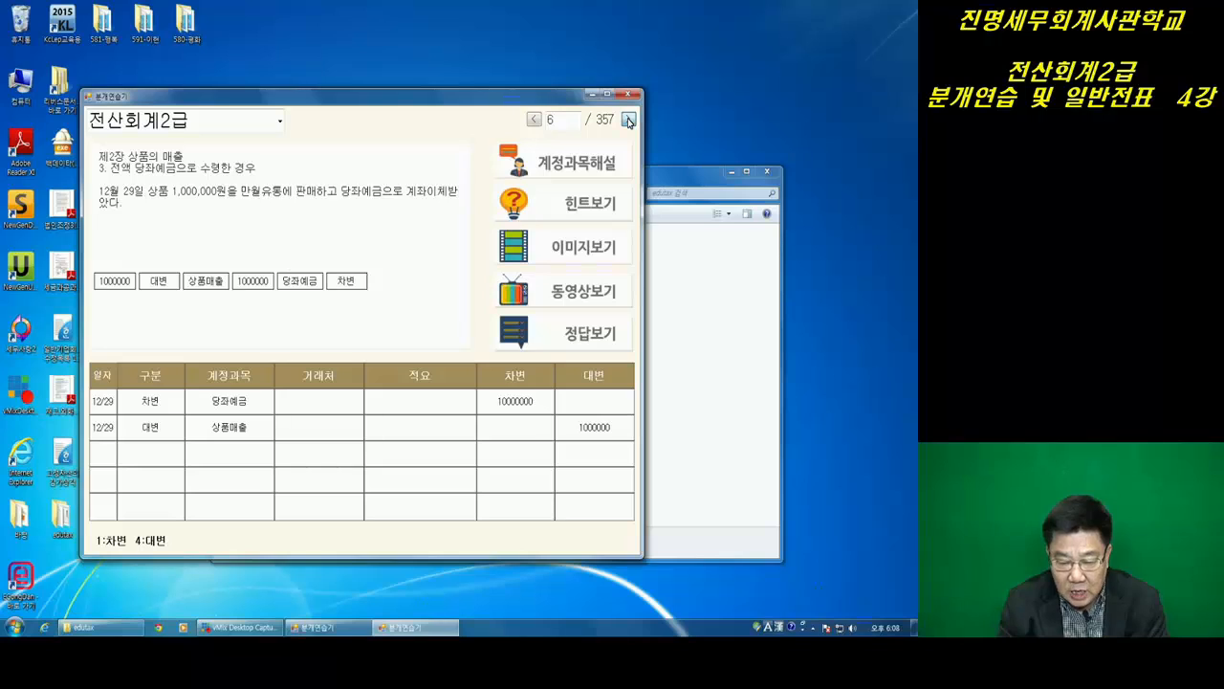
{"action": "left_click", "coordinate": [629, 119]}
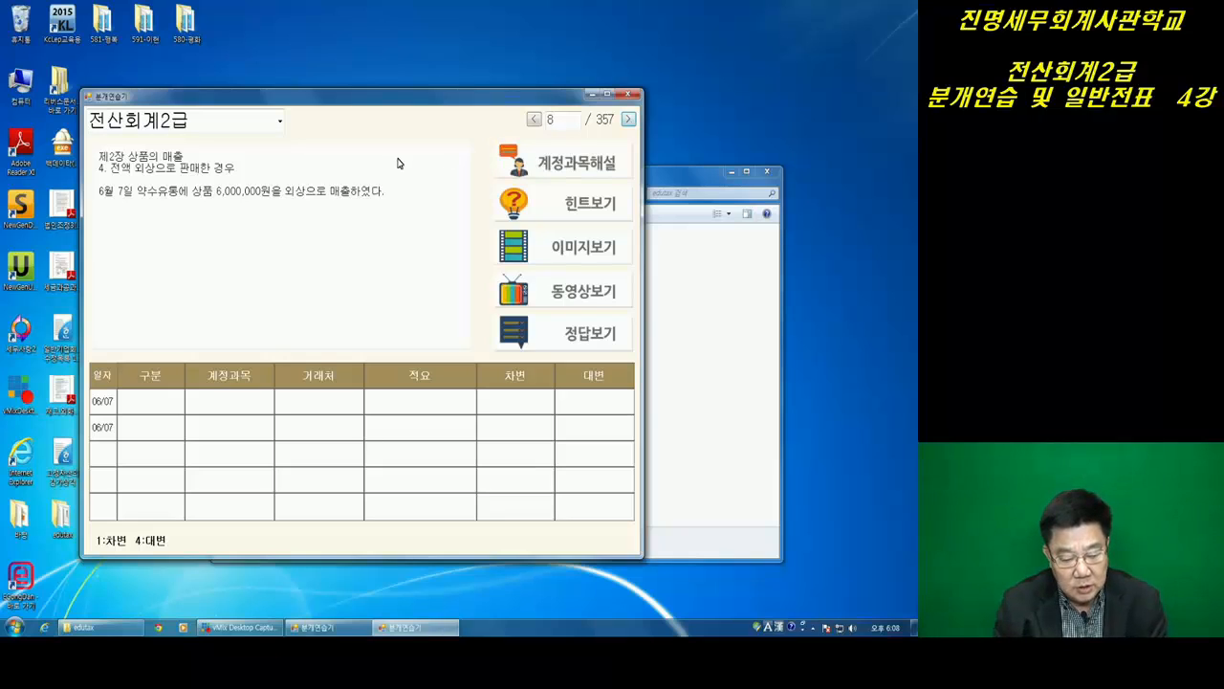
{"action": "left_click", "coordinate": [589, 209]}
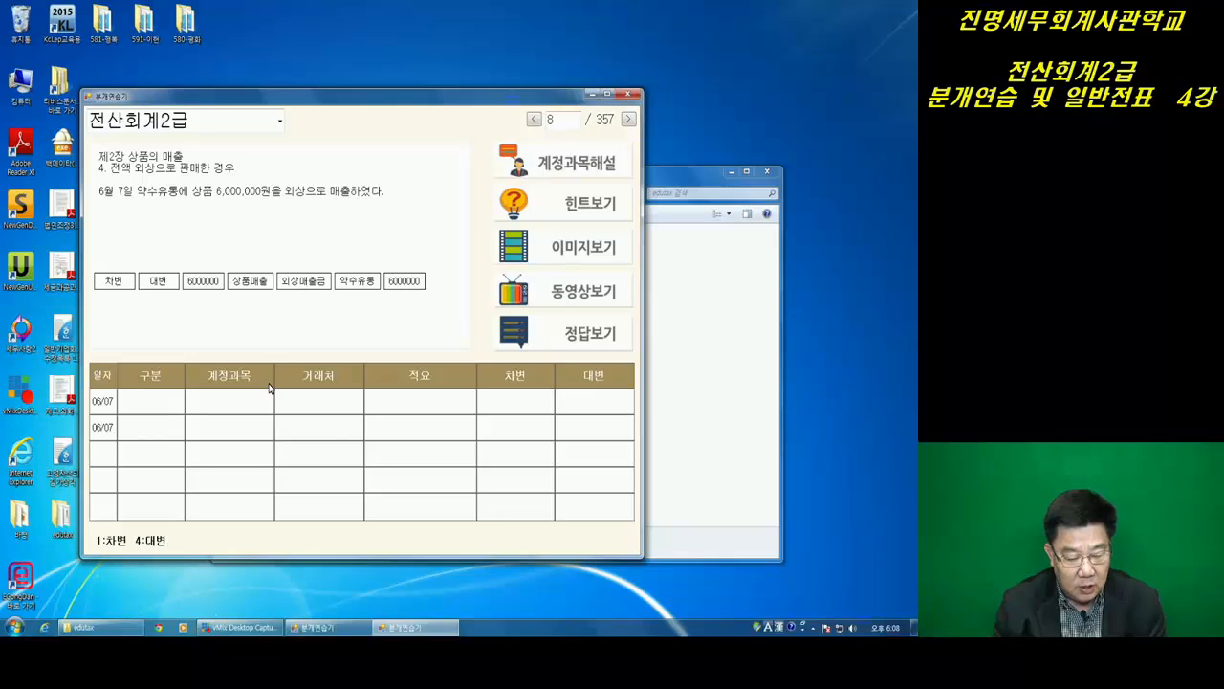
Fill the first 06/07 journal line from the hint items with 차변, account 외상매출금 and trading partner 약수유통
{"action": "left_click", "coordinate": [111, 289]}
{"action": "left_click", "coordinate": [156, 402]}
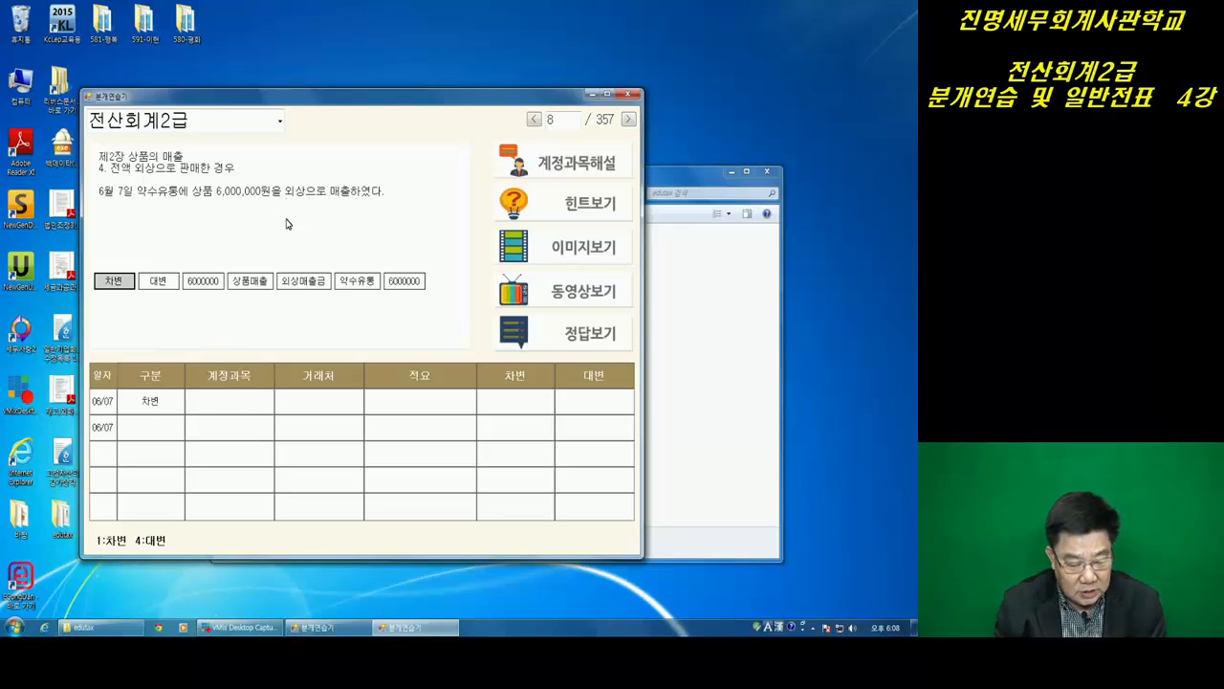
{"action": "left_click", "coordinate": [304, 285]}
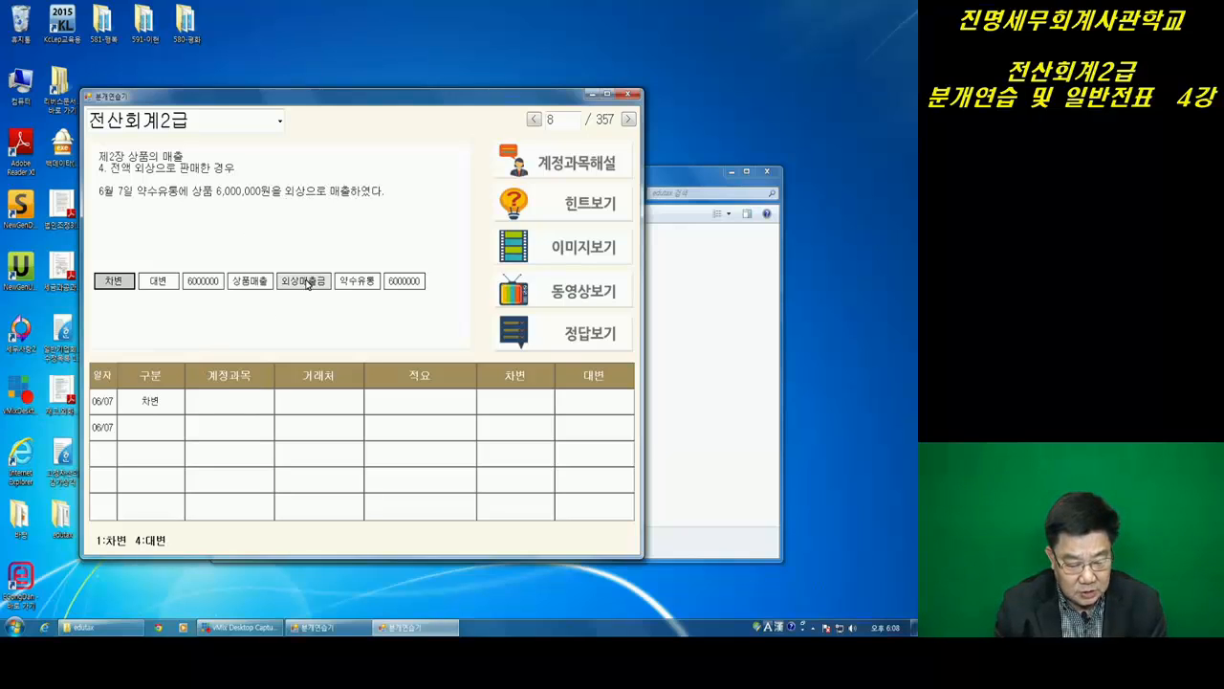
{"action": "left_click", "coordinate": [231, 405]}
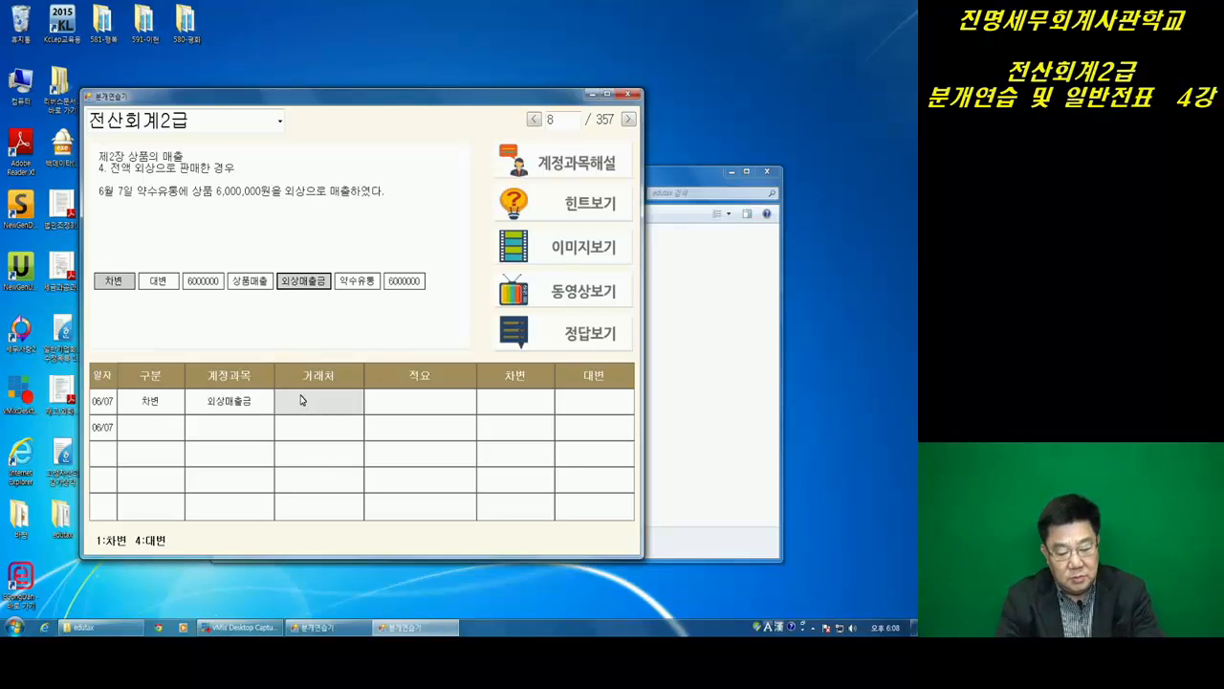
{"action": "left_click", "coordinate": [354, 285]}
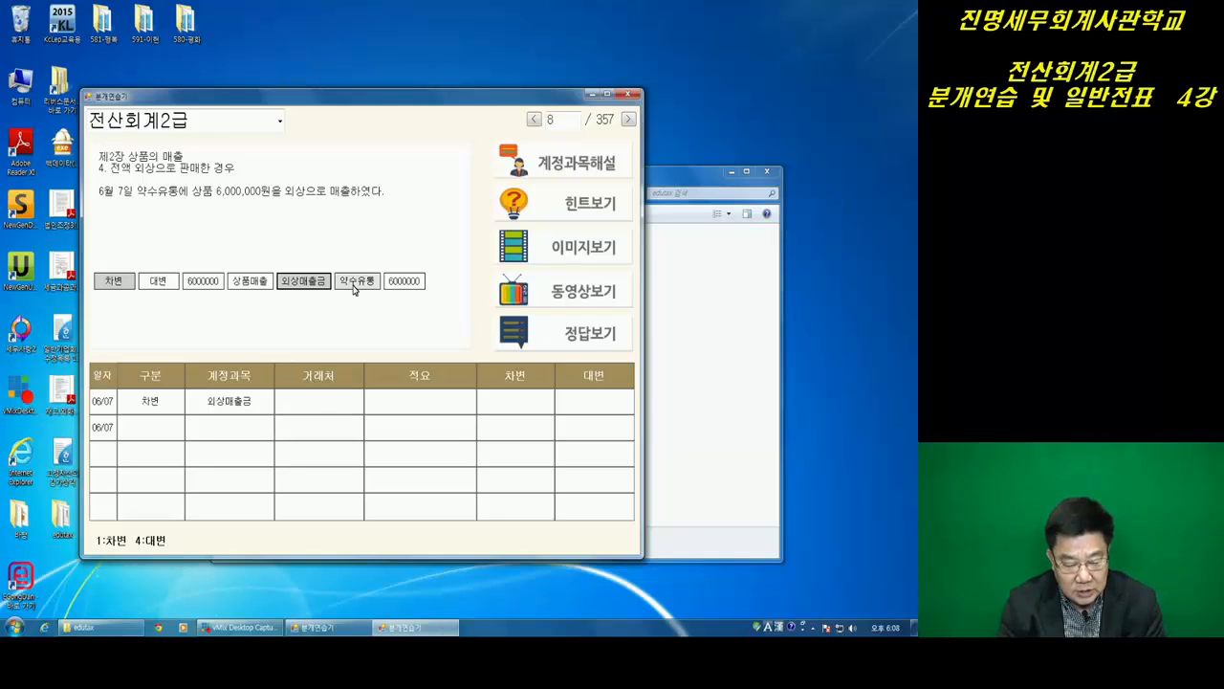
{"action": "left_click", "coordinate": [319, 402]}
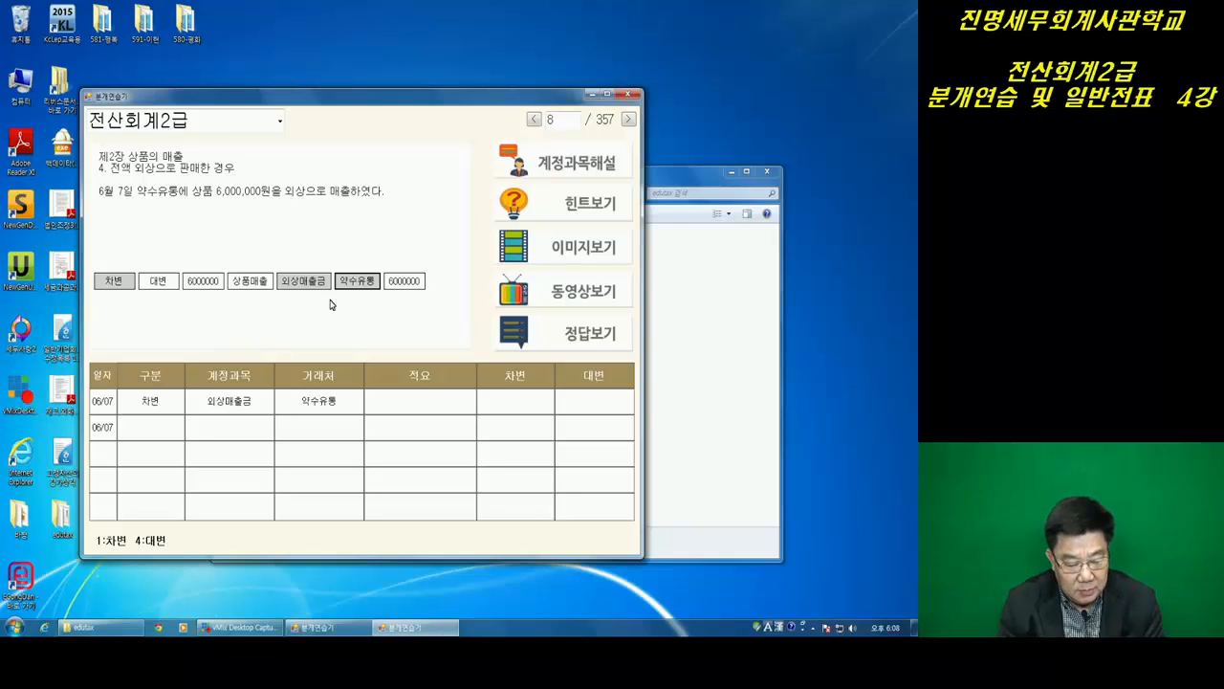
Complete the 06/07 entry from the hint items with 차변 amount 6000000 and a second line of 대변, 상품매출 and 6000000
{"action": "left_click", "coordinate": [529, 407]}
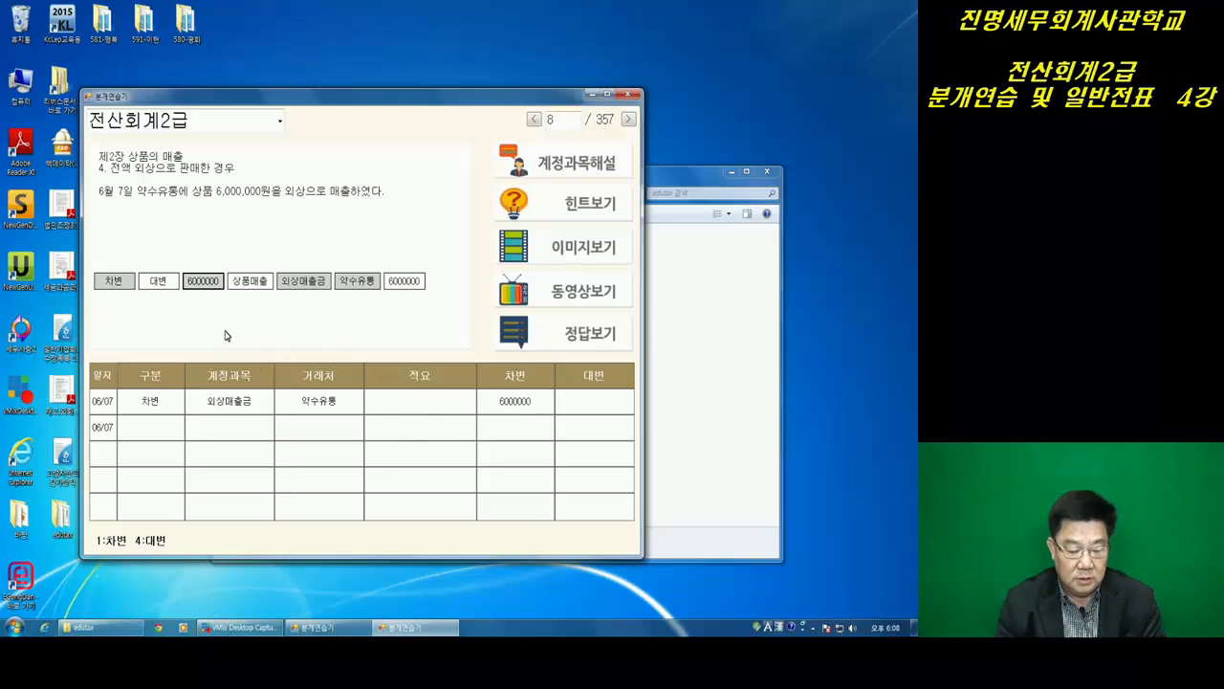
{"action": "left_click", "coordinate": [150, 426]}
{"action": "left_click", "coordinate": [248, 281]}
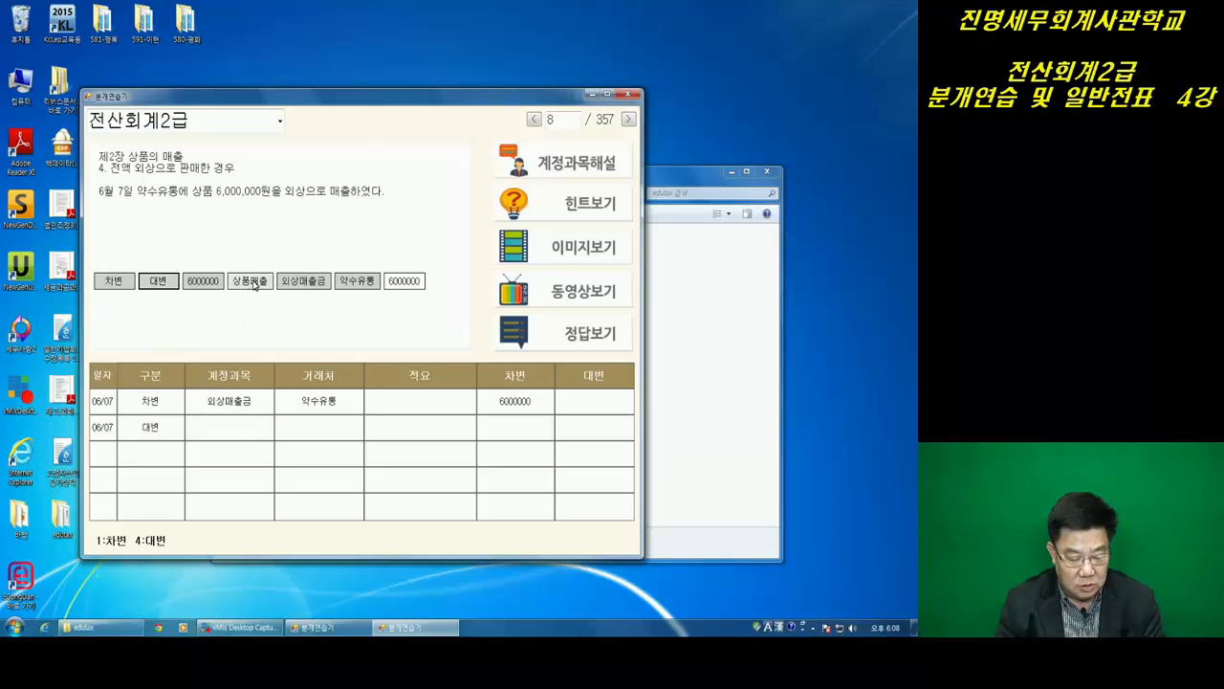
{"action": "left_click", "coordinate": [241, 426]}
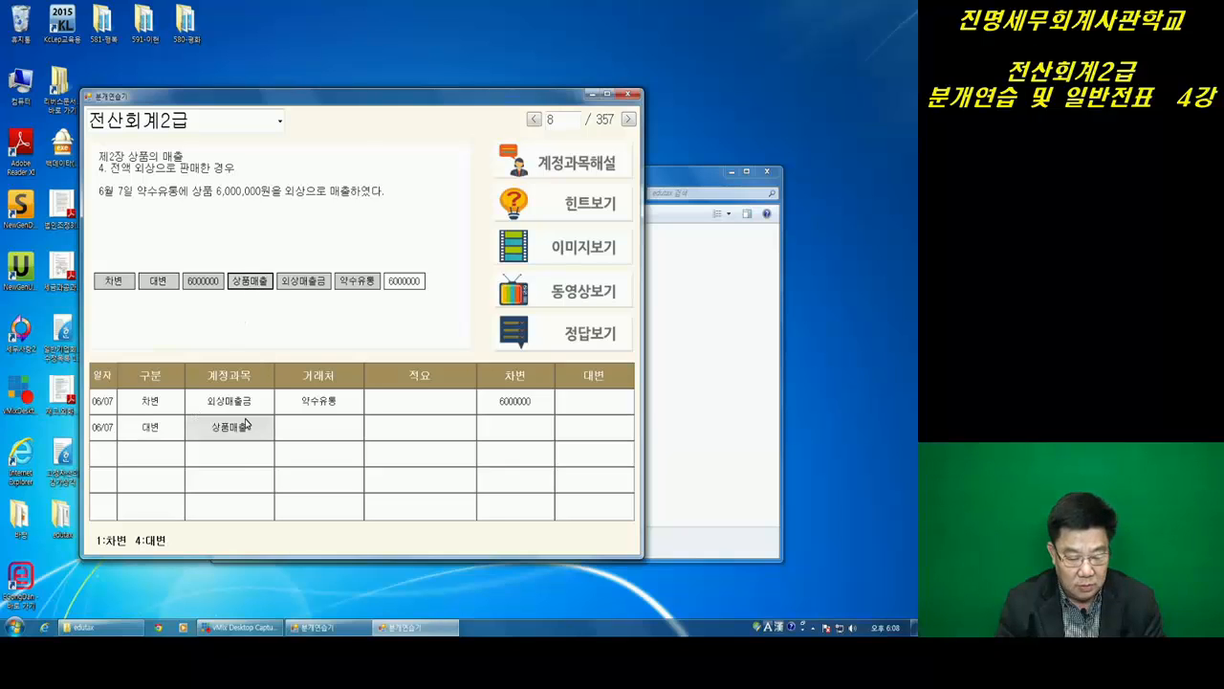
{"action": "left_click", "coordinate": [403, 280]}
{"action": "left_click", "coordinate": [590, 433]}
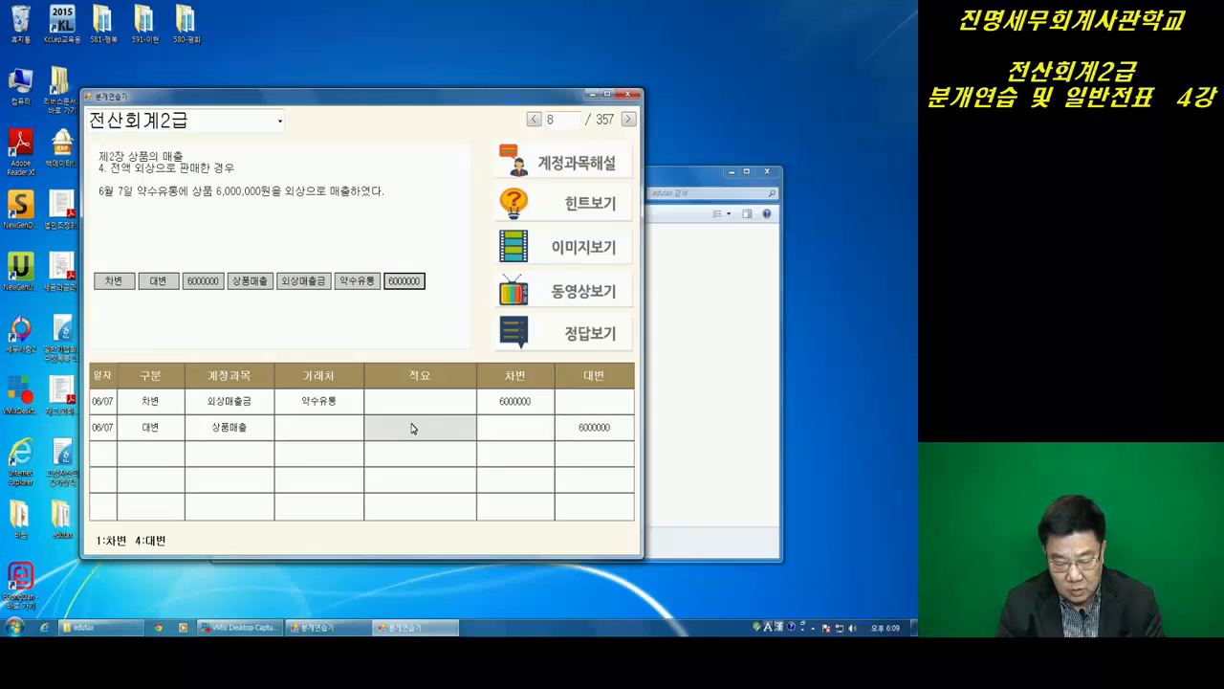
Check the answer to problem 8 and go on to problem 11
{"action": "left_click", "coordinate": [570, 333]}
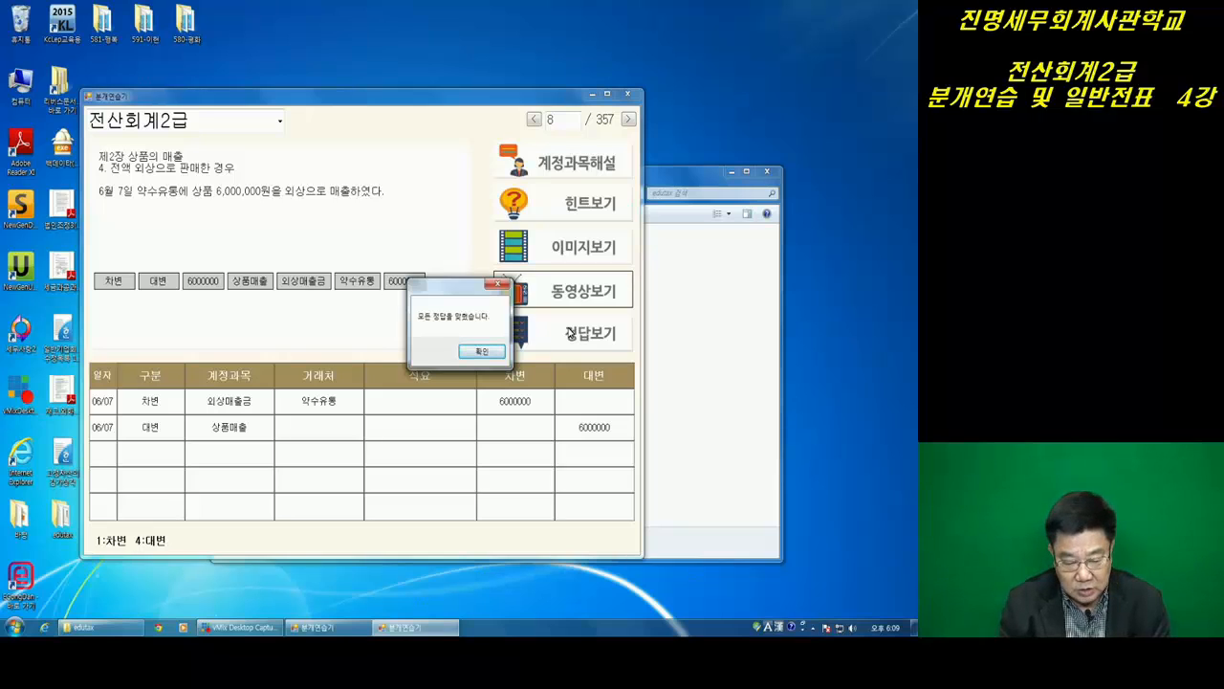
{"action": "left_click", "coordinate": [500, 285]}
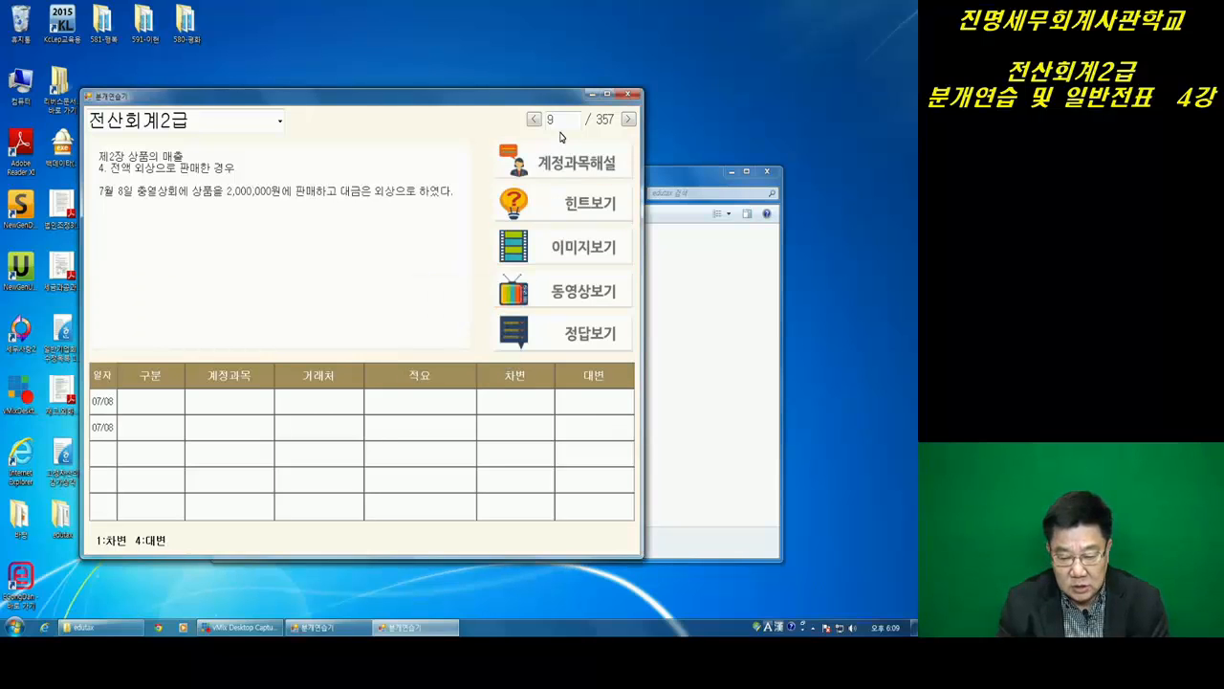
{"action": "left_click", "coordinate": [628, 119]}
{"action": "left_click", "coordinate": [628, 119]}
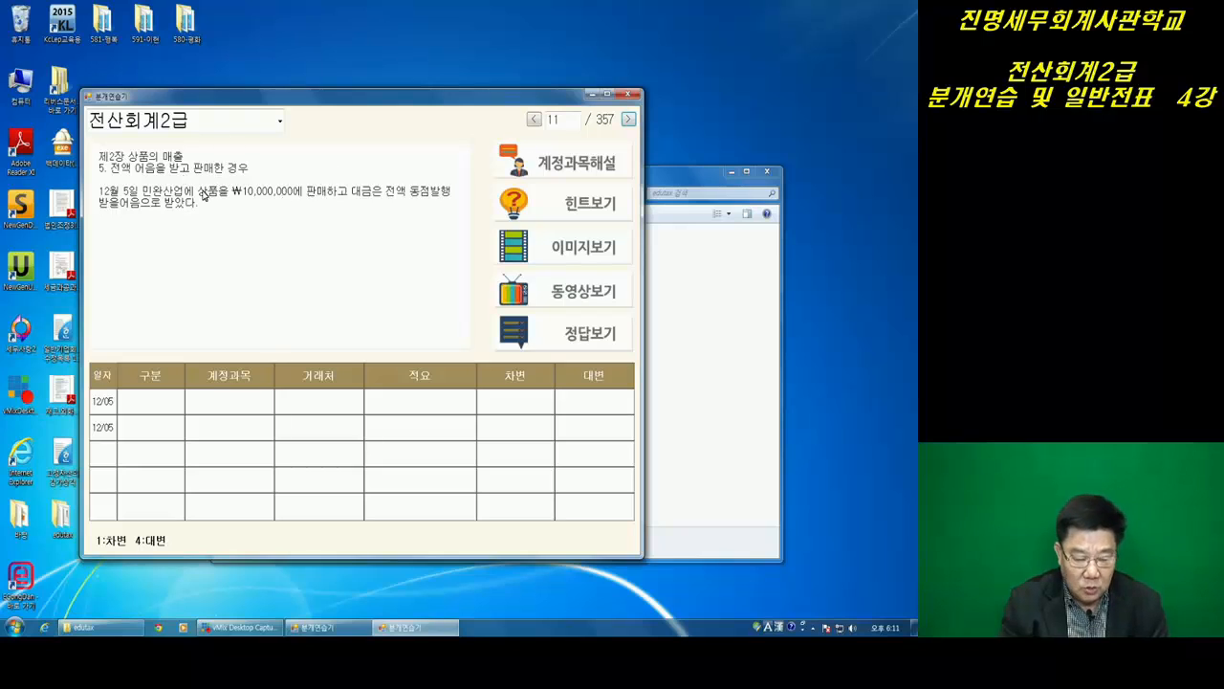
Show the hint items for problem 11 and fill the first 12/05 line with 차변, 받을어음, 민완산업 and 차변 amount 10000000
{"action": "left_click", "coordinate": [562, 210]}
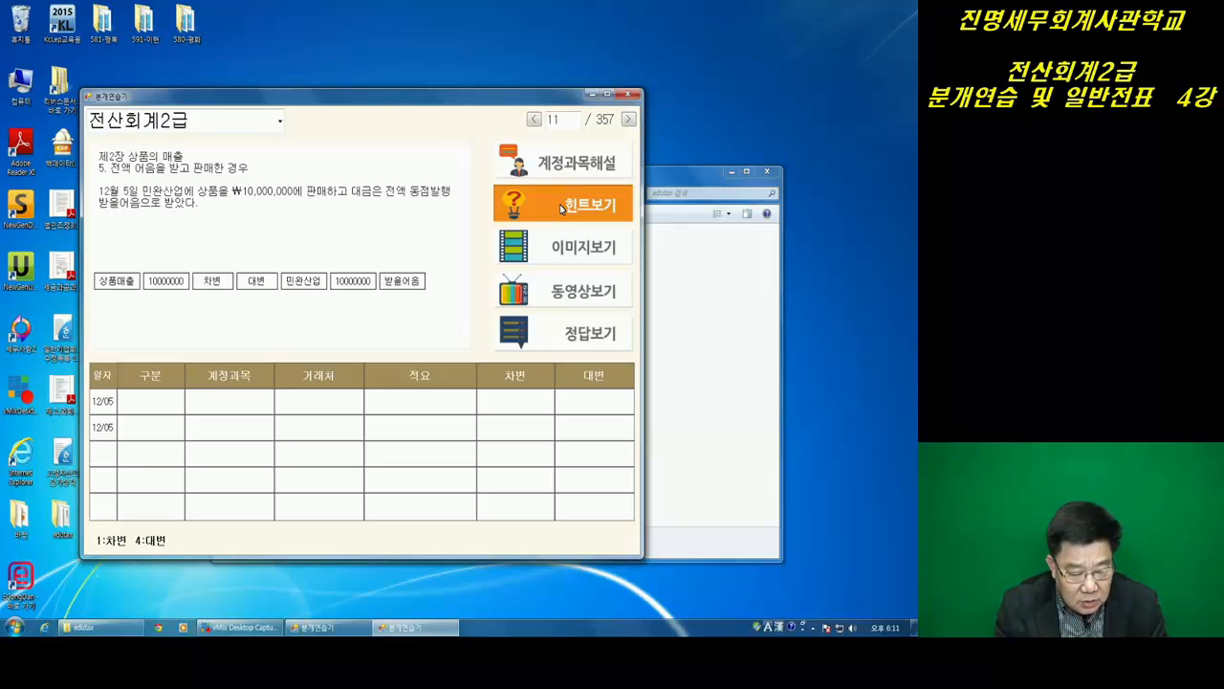
{"action": "left_click", "coordinate": [215, 282]}
{"action": "left_click", "coordinate": [155, 404]}
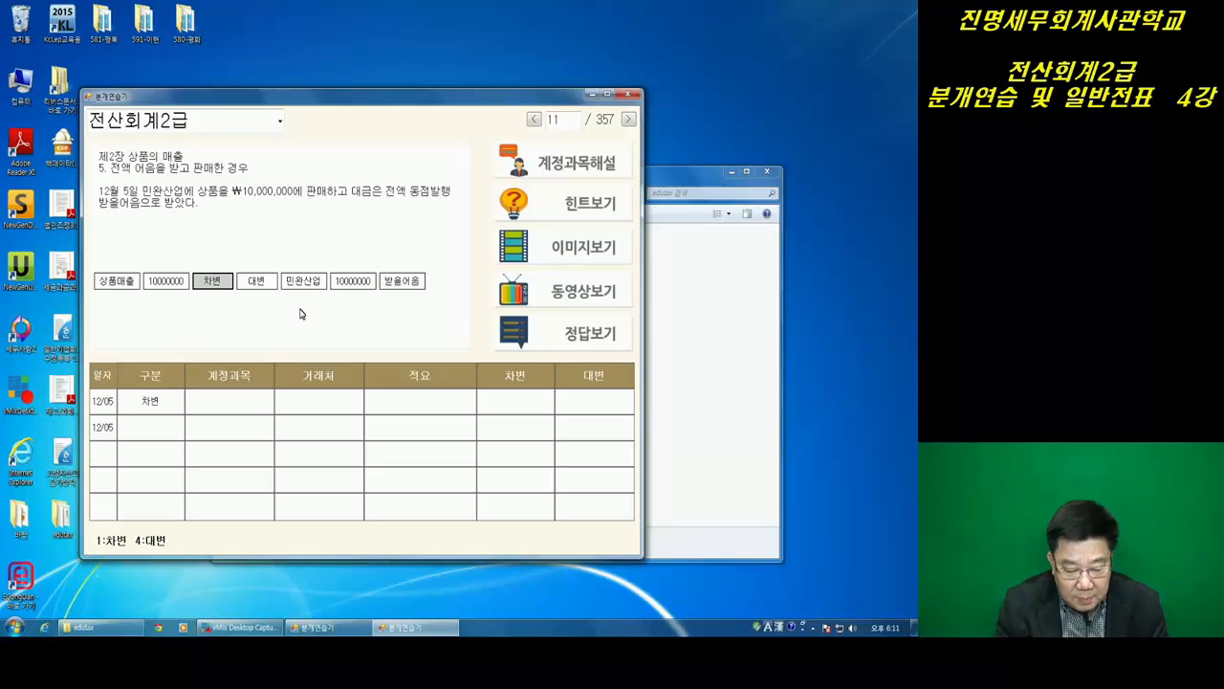
{"action": "left_click", "coordinate": [400, 282]}
{"action": "left_click", "coordinate": [210, 408]}
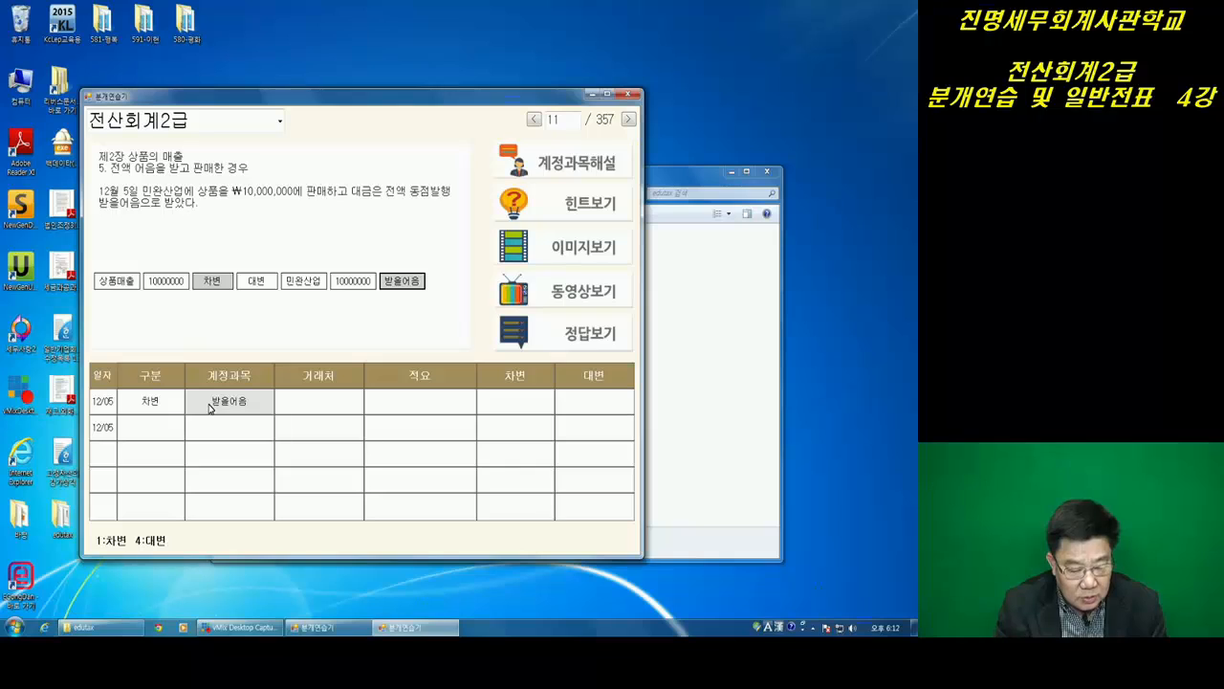
{"action": "left_click", "coordinate": [303, 283]}
{"action": "left_click", "coordinate": [315, 406]}
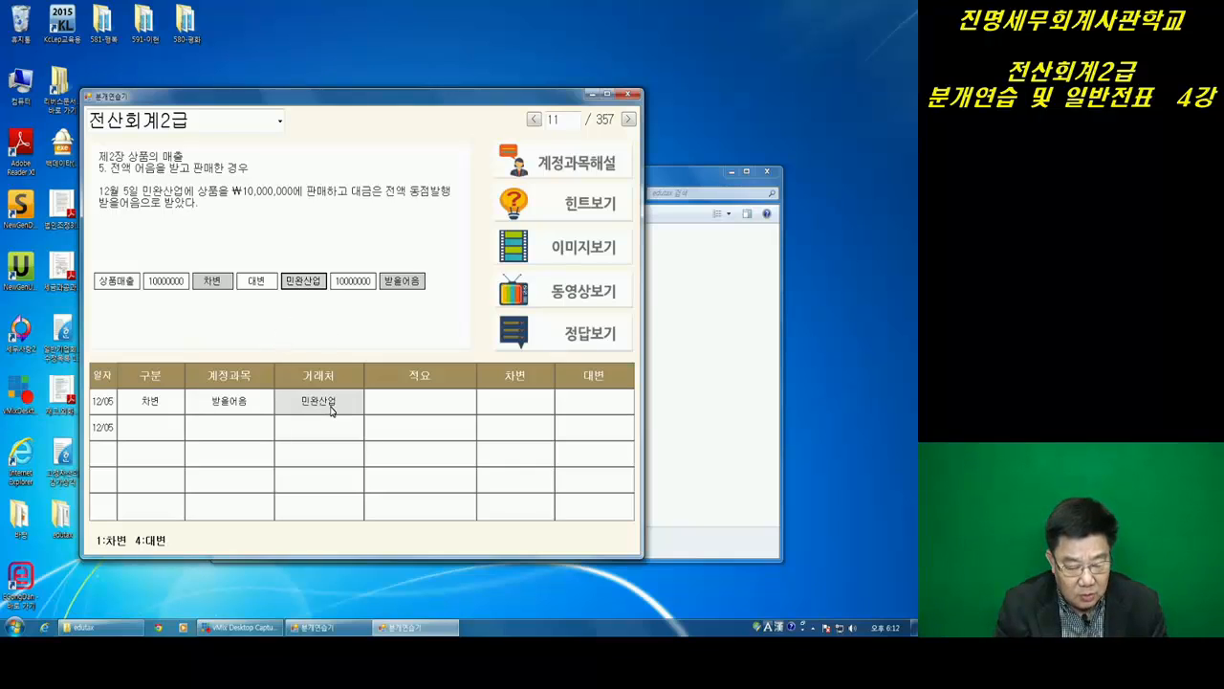
{"action": "left_click", "coordinate": [162, 283]}
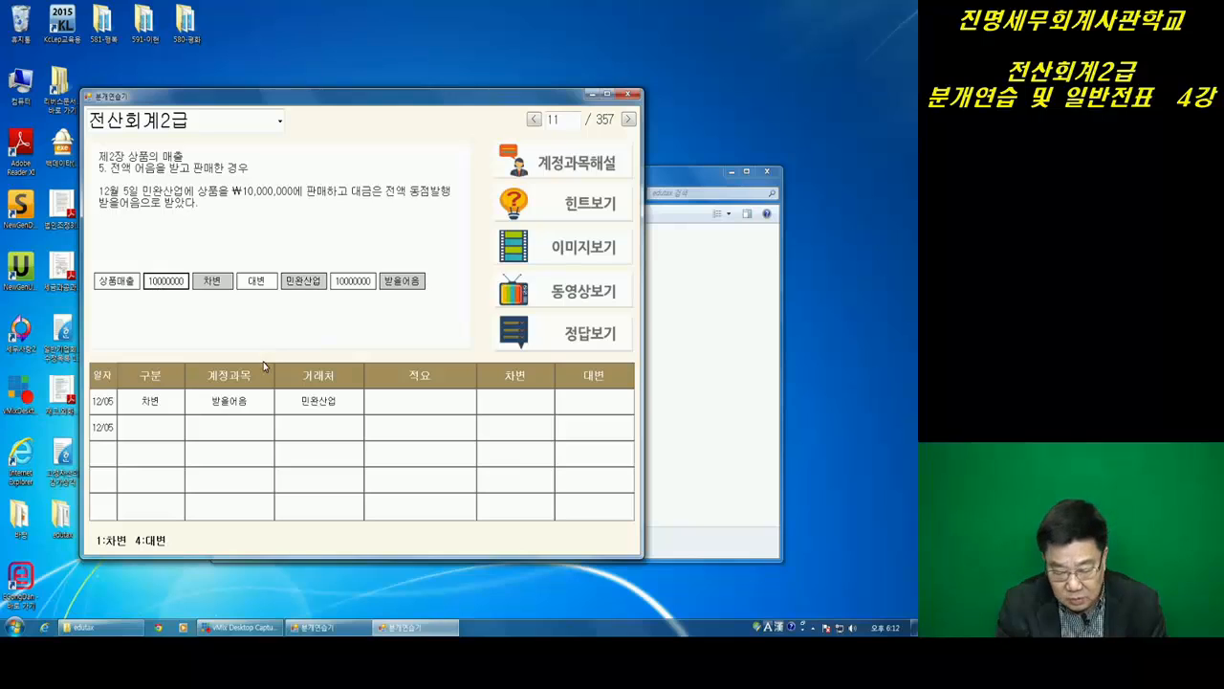
{"action": "left_click", "coordinate": [513, 410]}
Fill the second 12/05 line from the hint items with 대변, account 상품매출 and 대변 amount 10000000
{"action": "left_click", "coordinate": [274, 283]}
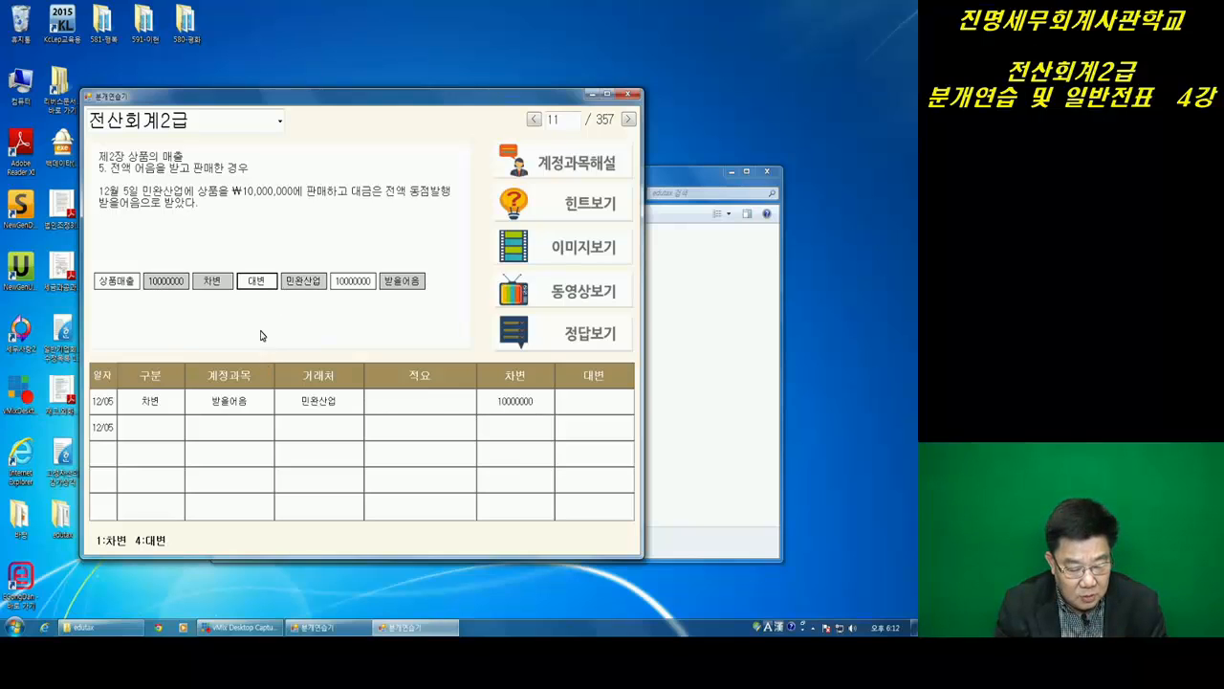
{"action": "left_click", "coordinate": [152, 434]}
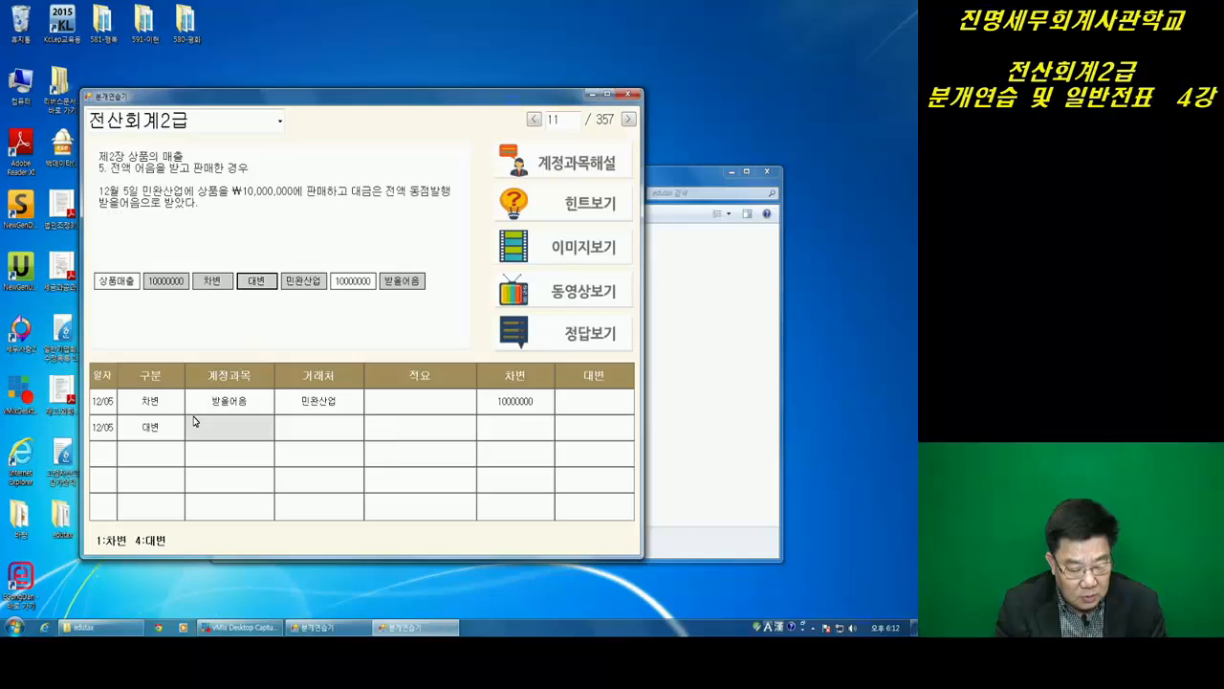
{"action": "left_click", "coordinate": [115, 282]}
{"action": "left_click", "coordinate": [244, 432]}
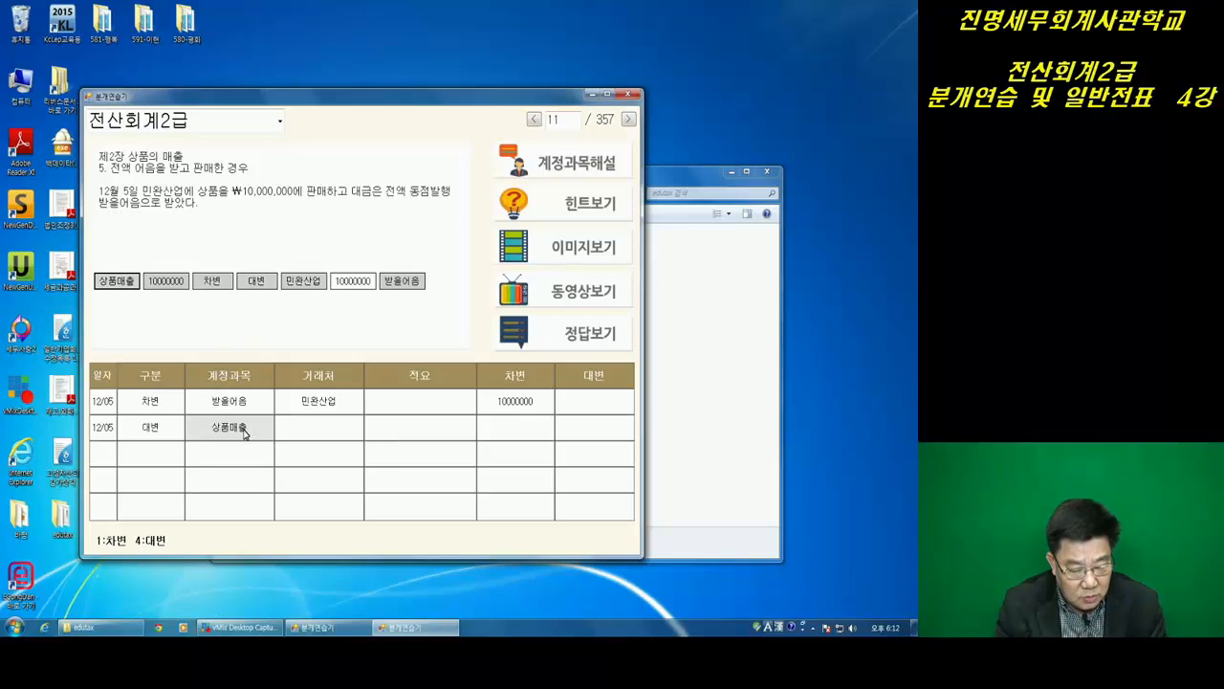
{"action": "left_click", "coordinate": [342, 283]}
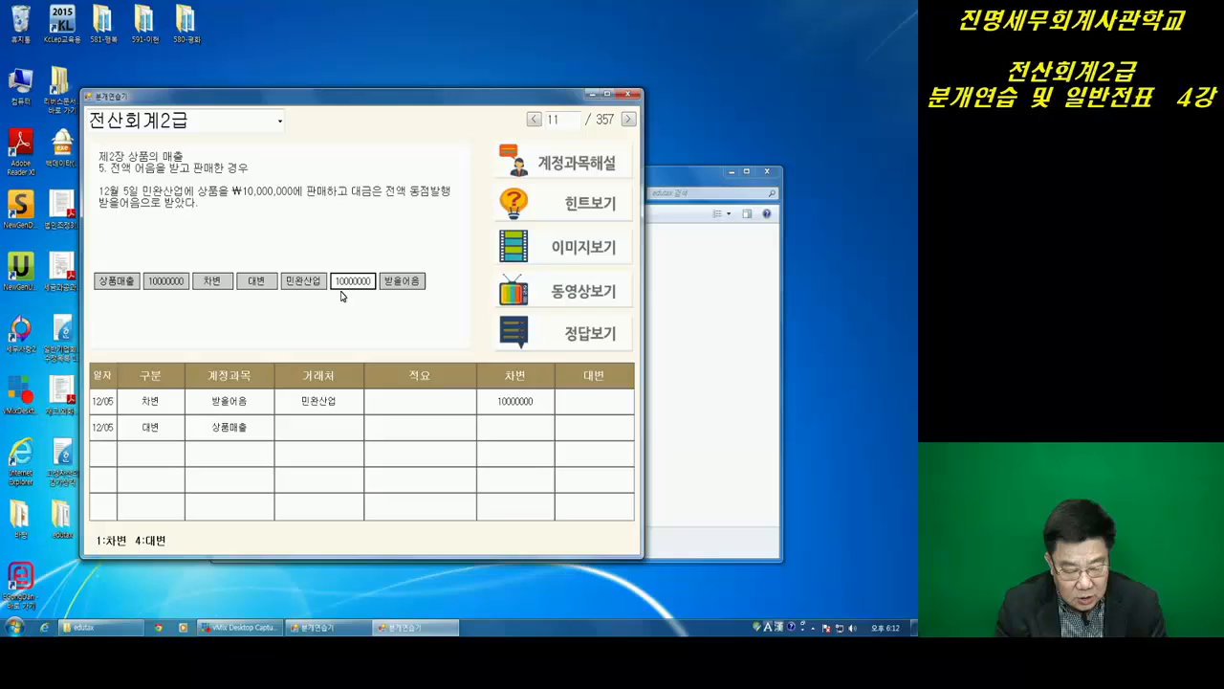
{"action": "left_click", "coordinate": [576, 433]}
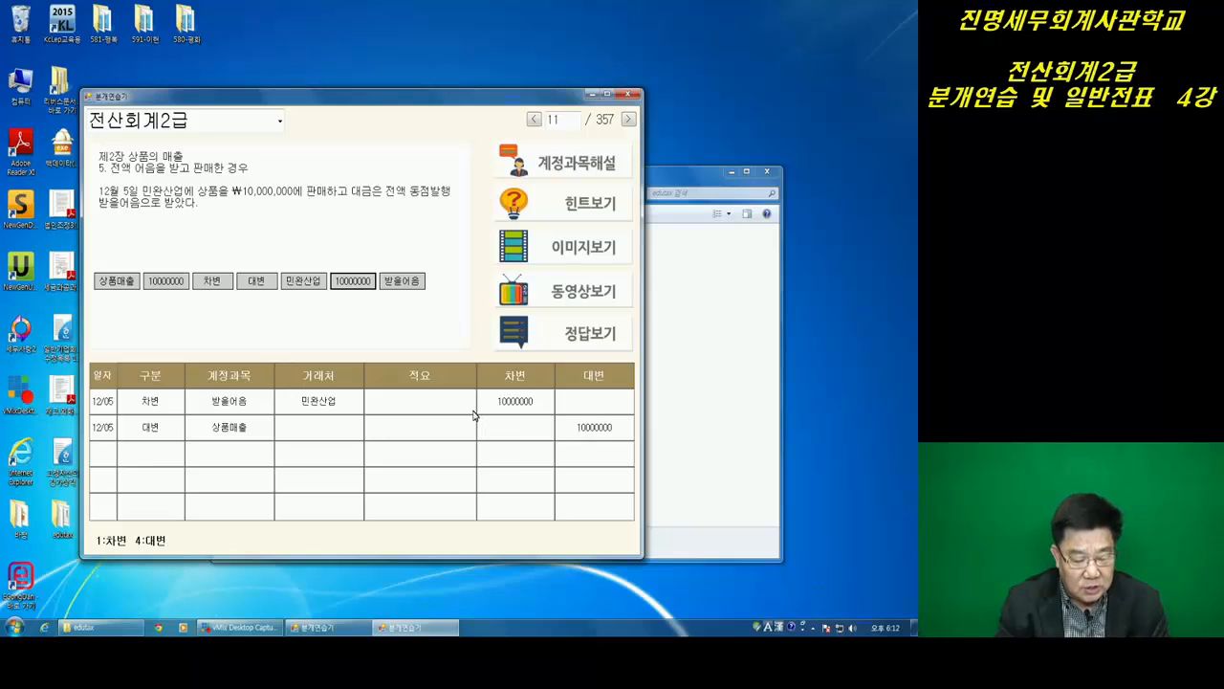
Change the 구분 of the 상품매출 line to 차변 and request the answer check
{"action": "left_click", "coordinate": [214, 283]}
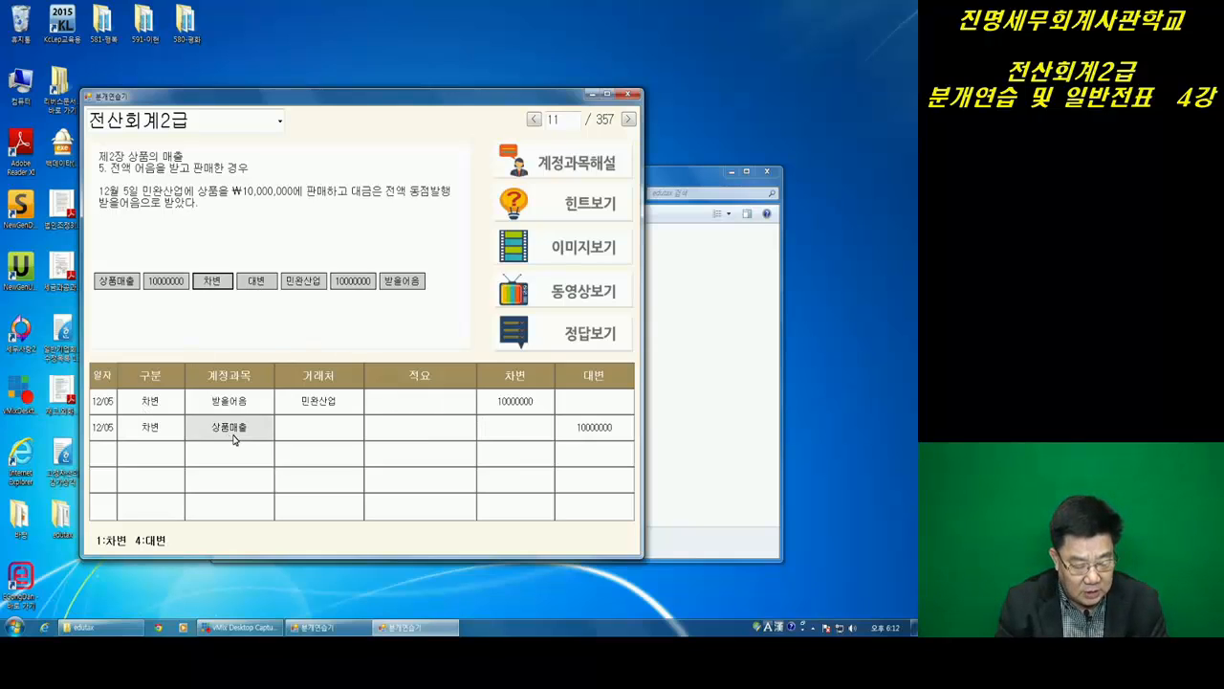
{"action": "left_click", "coordinate": [150, 427]}
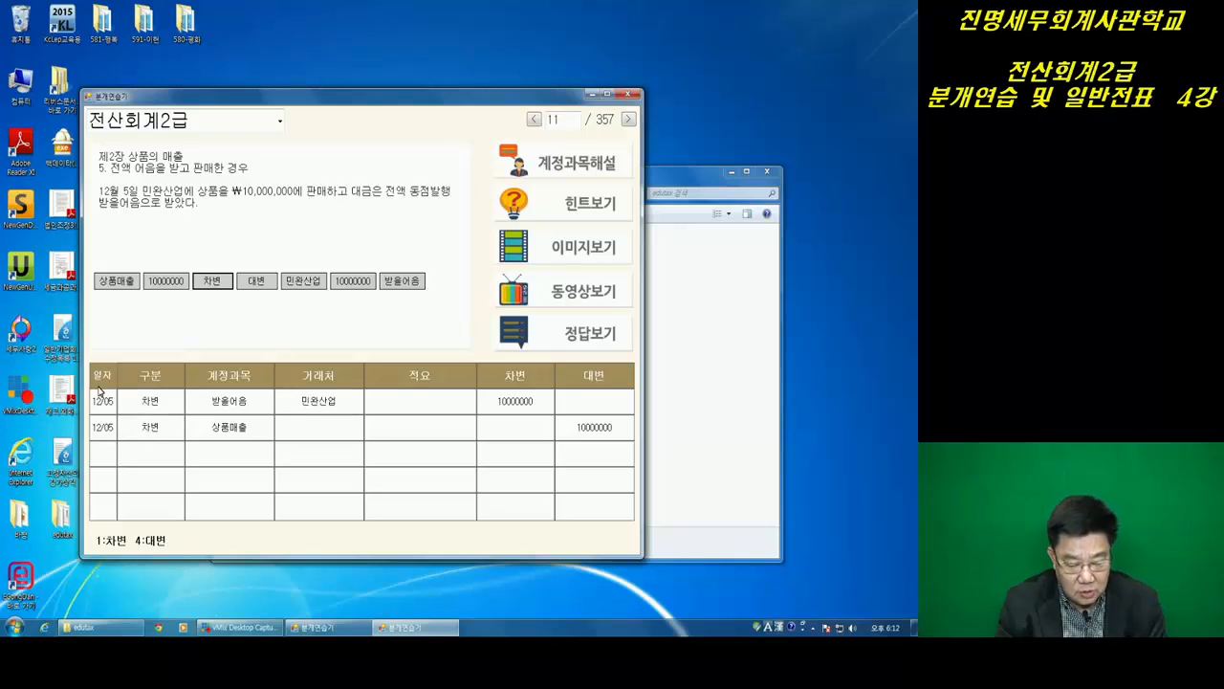
{"action": "left_click", "coordinate": [619, 337]}
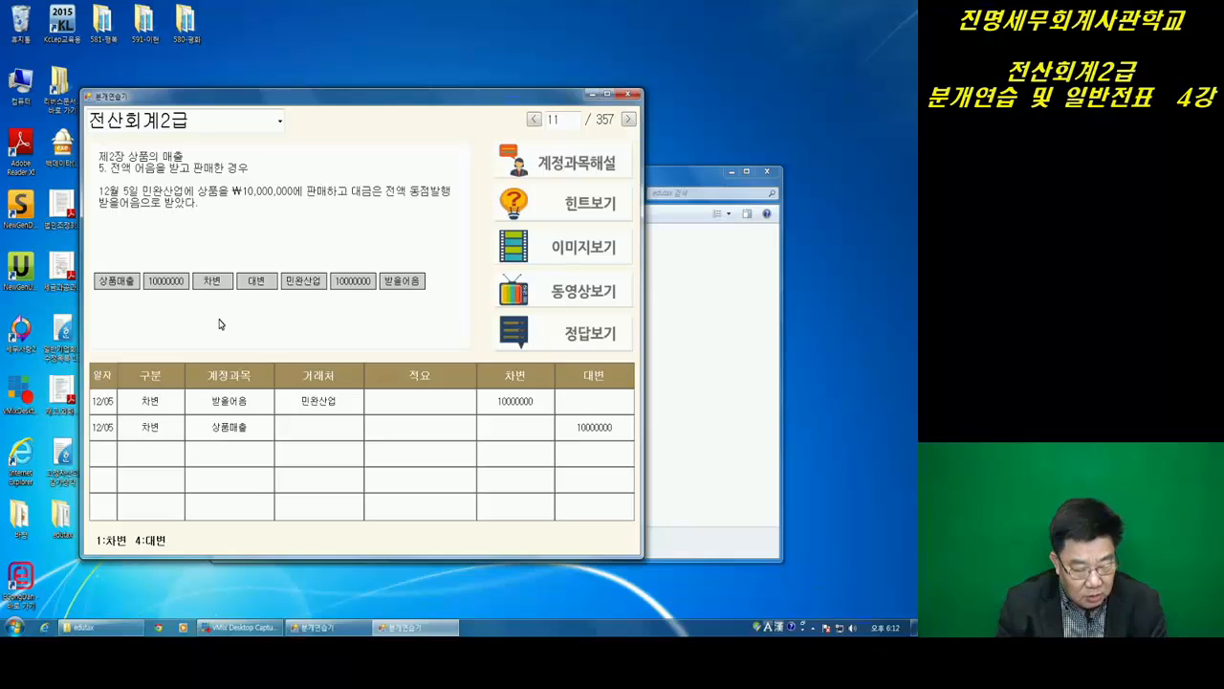
Try to put 대변 back on the 상품매출 line and check the answer to problem 11
{"action": "left_click_drag", "start_coordinate": [259, 287], "coordinate": [156, 427]}
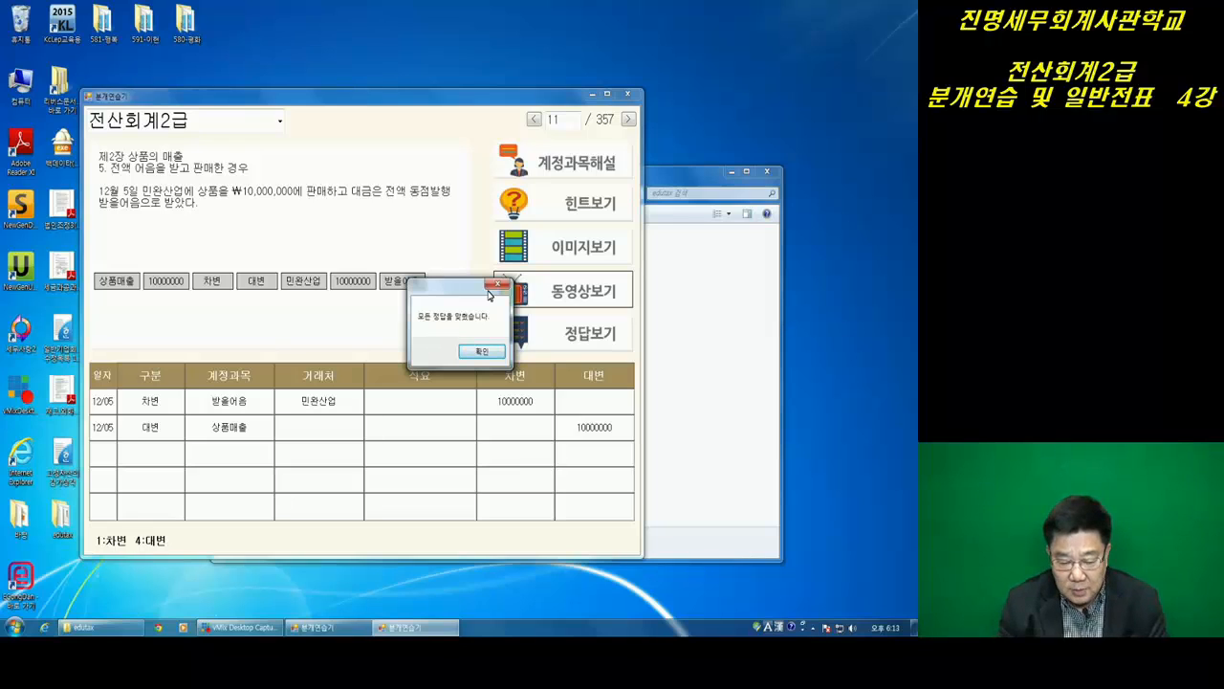
{"action": "left_click", "coordinate": [497, 285]}
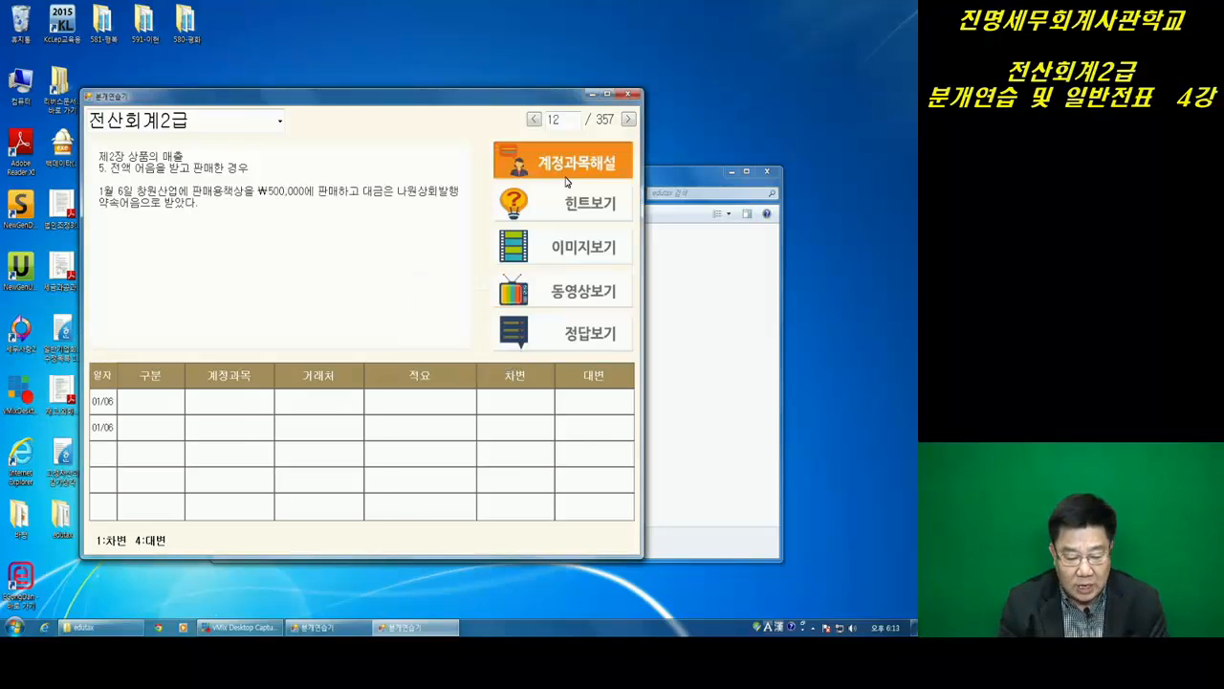
Skip ahead through the merchandise-sales problems to problem 20, the 03/13 mixed transaction with 여나상사
{"action": "left_click", "coordinate": [629, 120]}
{"action": "left_click", "coordinate": [629, 120]}
{"action": "left_click", "coordinate": [629, 120]}
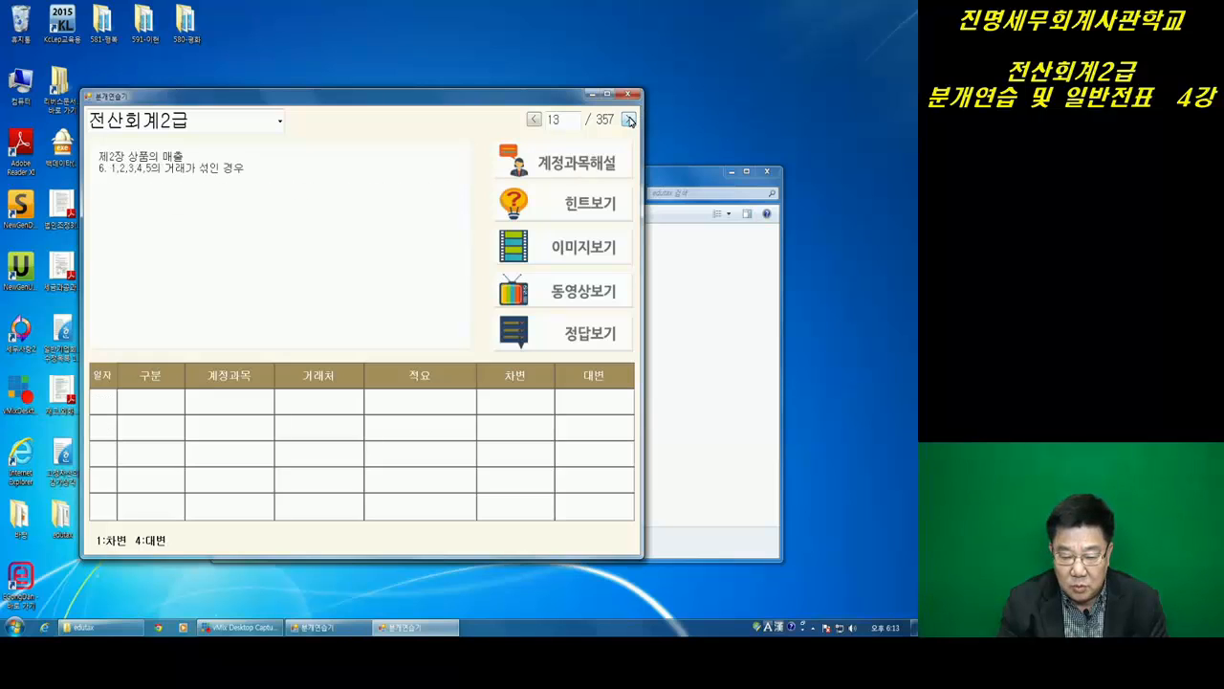
{"action": "left_click", "coordinate": [629, 120]}
{"action": "left_click", "coordinate": [630, 120]}
{"action": "left_click", "coordinate": [629, 120]}
{"action": "left_click", "coordinate": [629, 119]}
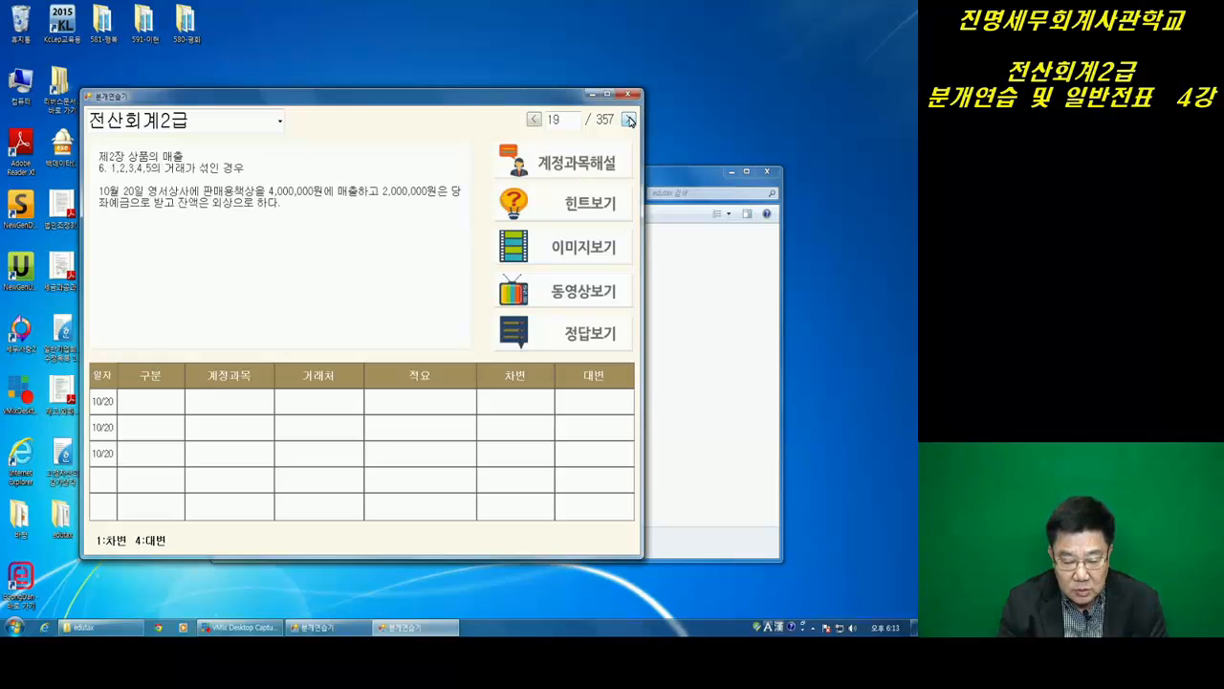
{"action": "left_click", "coordinate": [629, 120]}
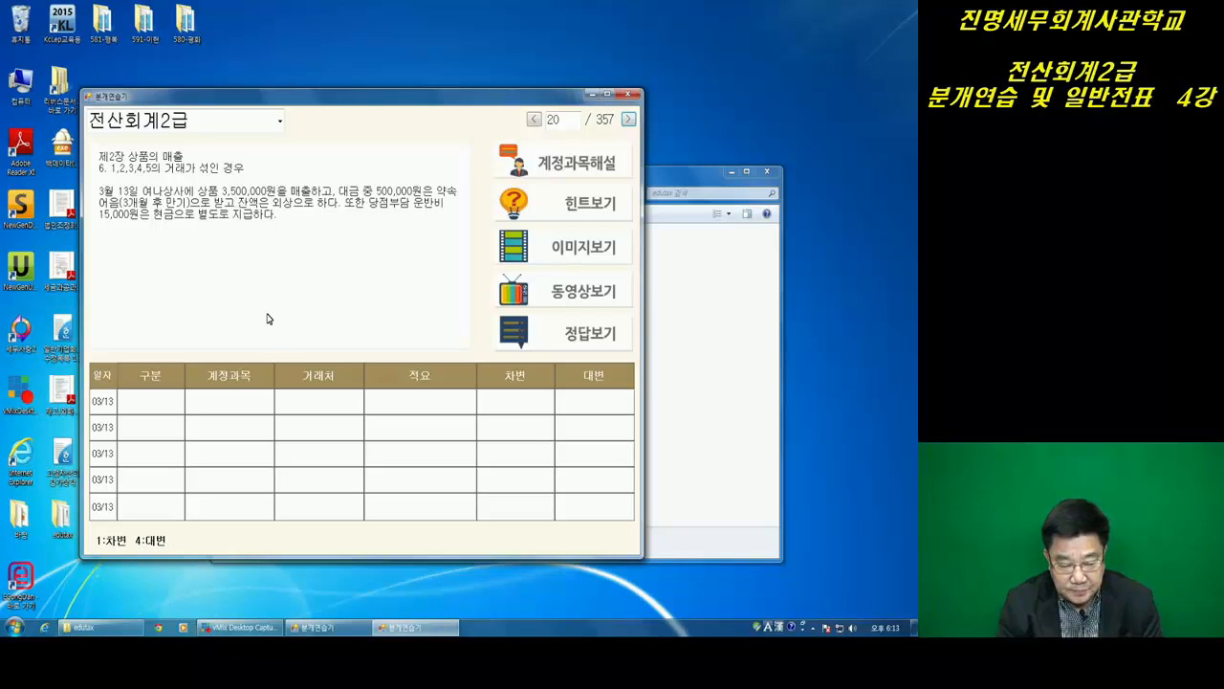
Read the explanations of the account titles for problem 20, from 현금 and 외상매출금 through 받을어음 and 상품매출 to 운반비
{"action": "left_click", "coordinate": [543, 173]}
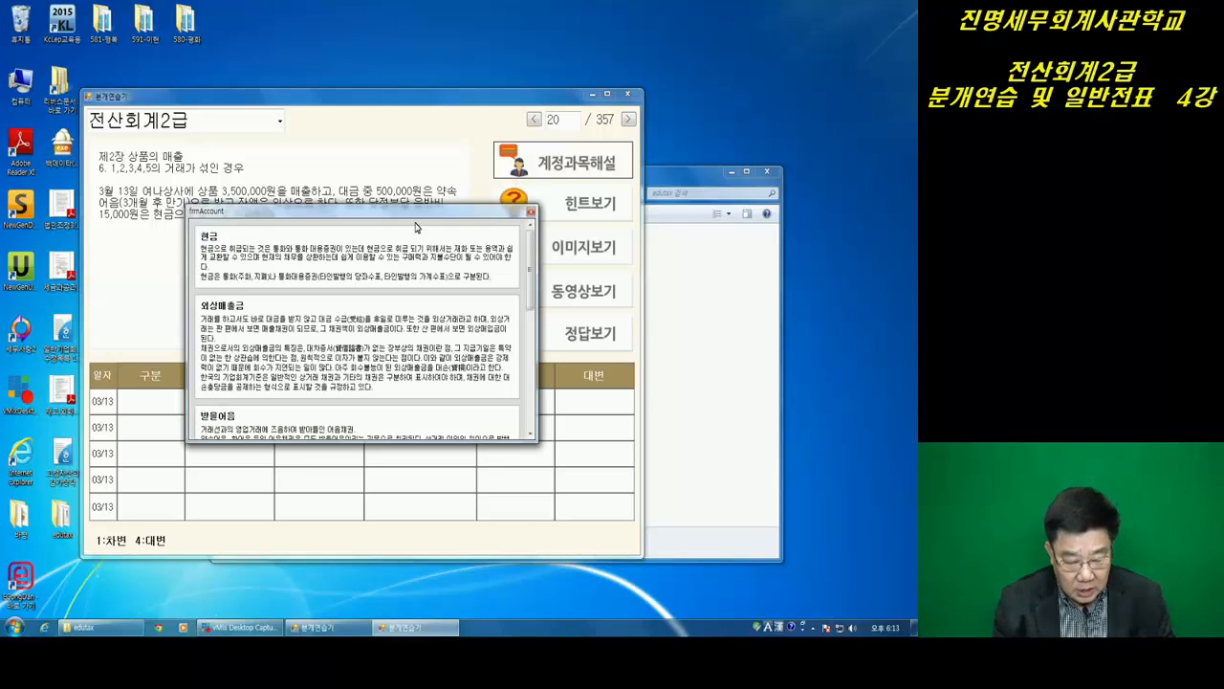
{"action": "scroll", "coordinate": [372, 253], "scroll_direction": "down", "scroll_amount": 3}
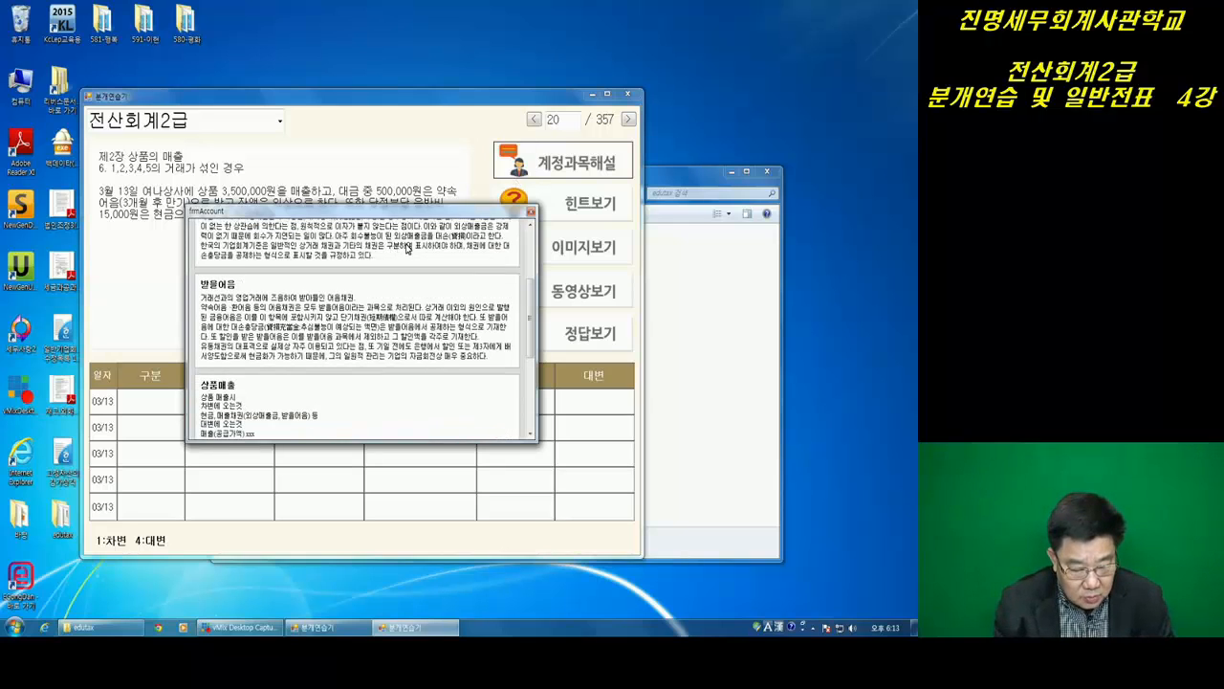
{"action": "scroll", "coordinate": [409, 248], "scroll_direction": "up", "scroll_amount": 3}
{"action": "scroll", "coordinate": [414, 247], "scroll_direction": "down", "scroll_amount": 3}
{"action": "scroll", "coordinate": [415, 248], "scroll_direction": "down", "scroll_amount": 5}
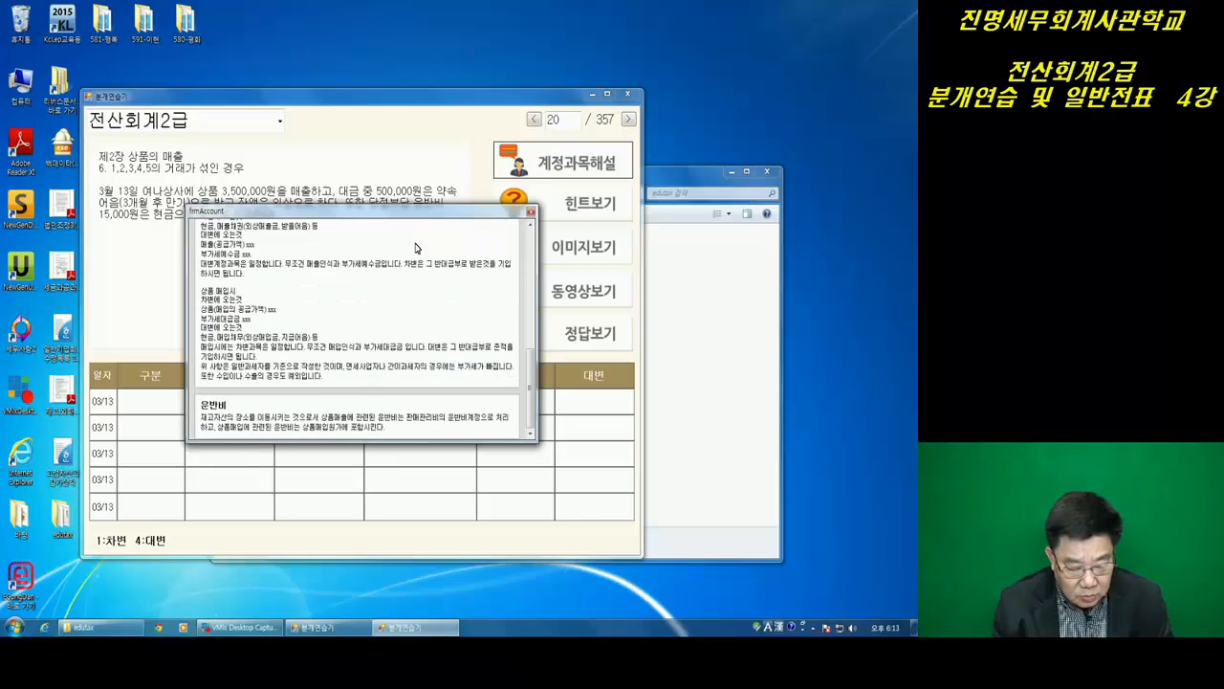
{"action": "scroll", "coordinate": [421, 278], "scroll_direction": "up", "scroll_amount": 10}
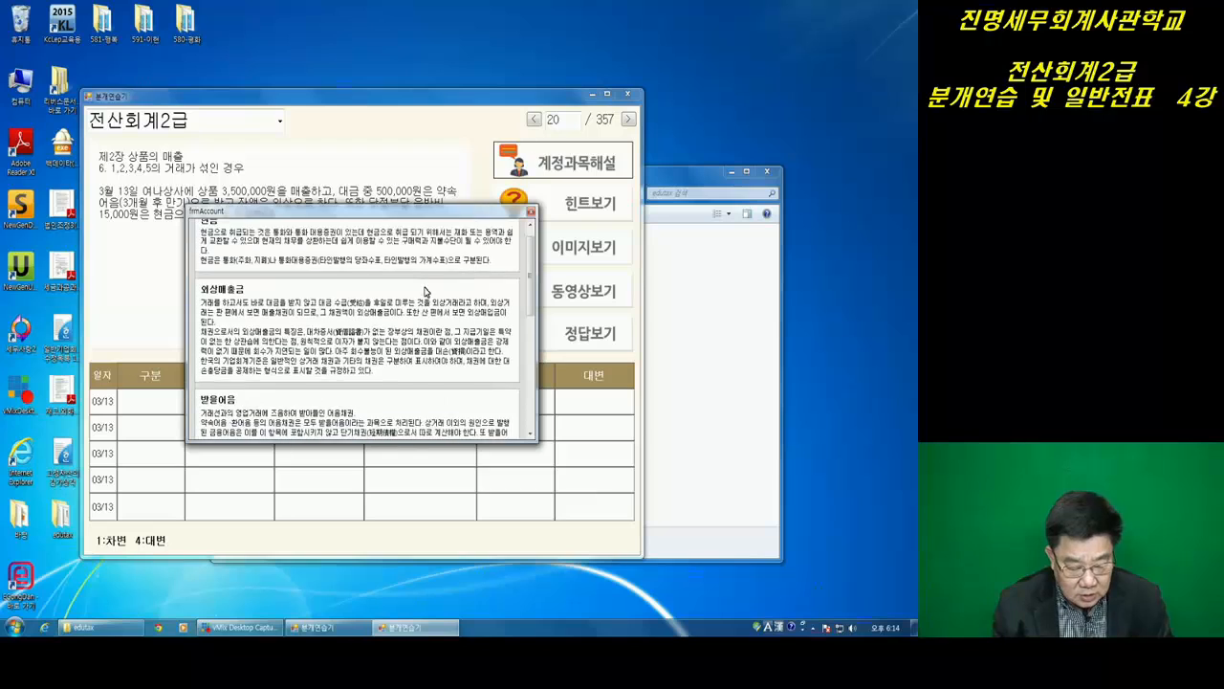
{"action": "scroll", "coordinate": [426, 291], "scroll_direction": "down", "scroll_amount": 10}
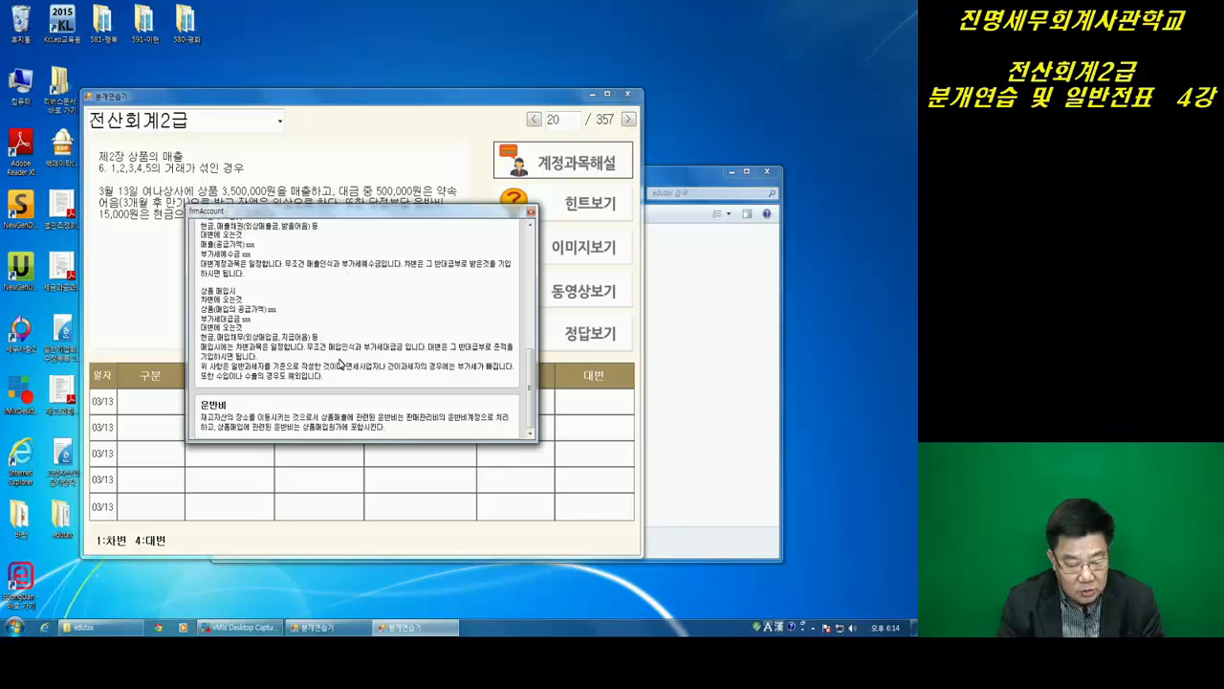
{"action": "scroll", "coordinate": [337, 362], "scroll_direction": "up", "scroll_amount": 15}
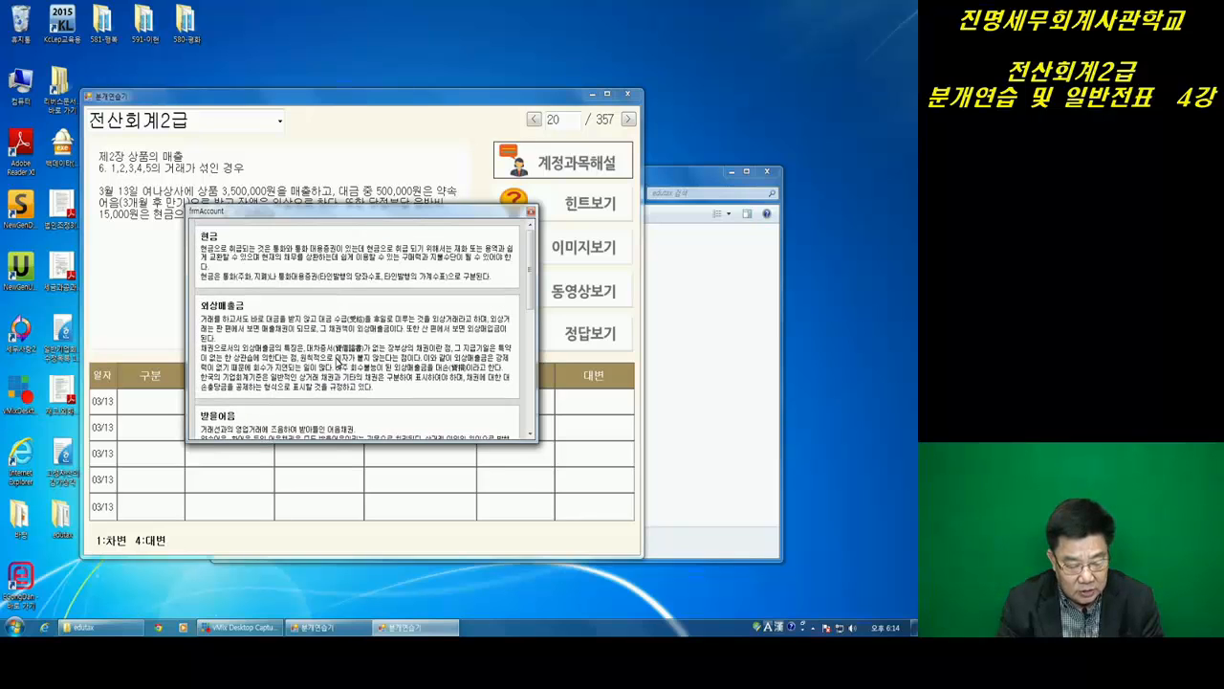
{"action": "scroll", "coordinate": [337, 362], "scroll_direction": "down", "scroll_amount": 2}
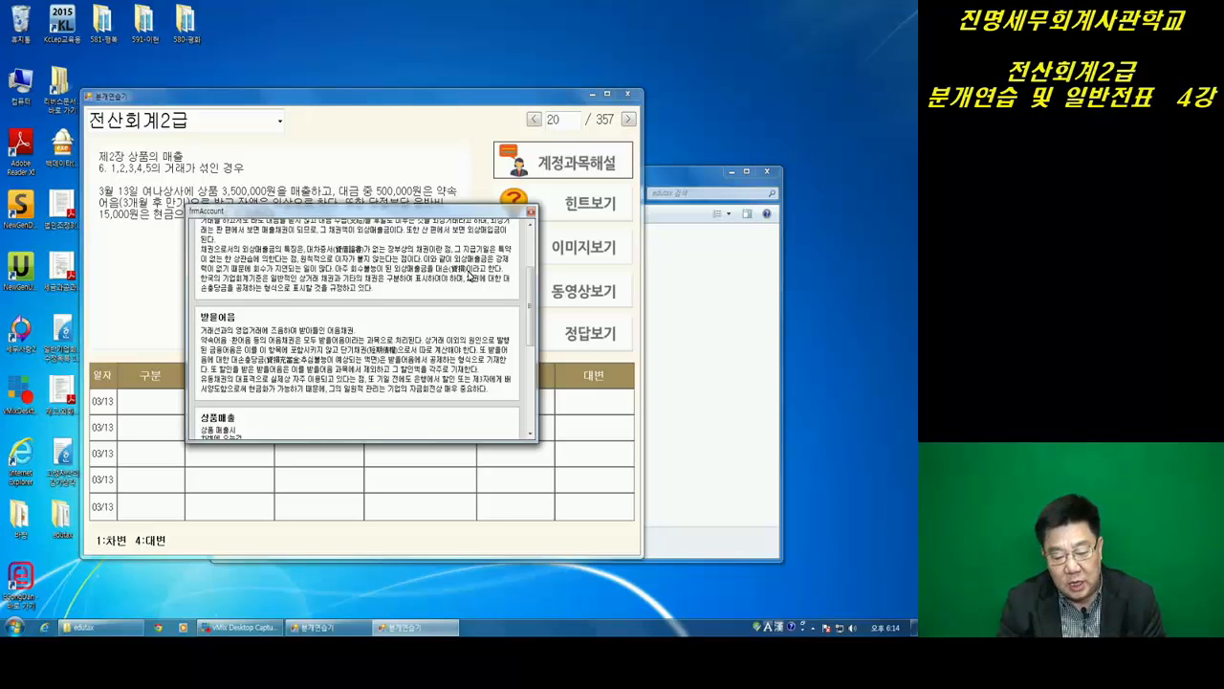
{"action": "left_click", "coordinate": [531, 211]}
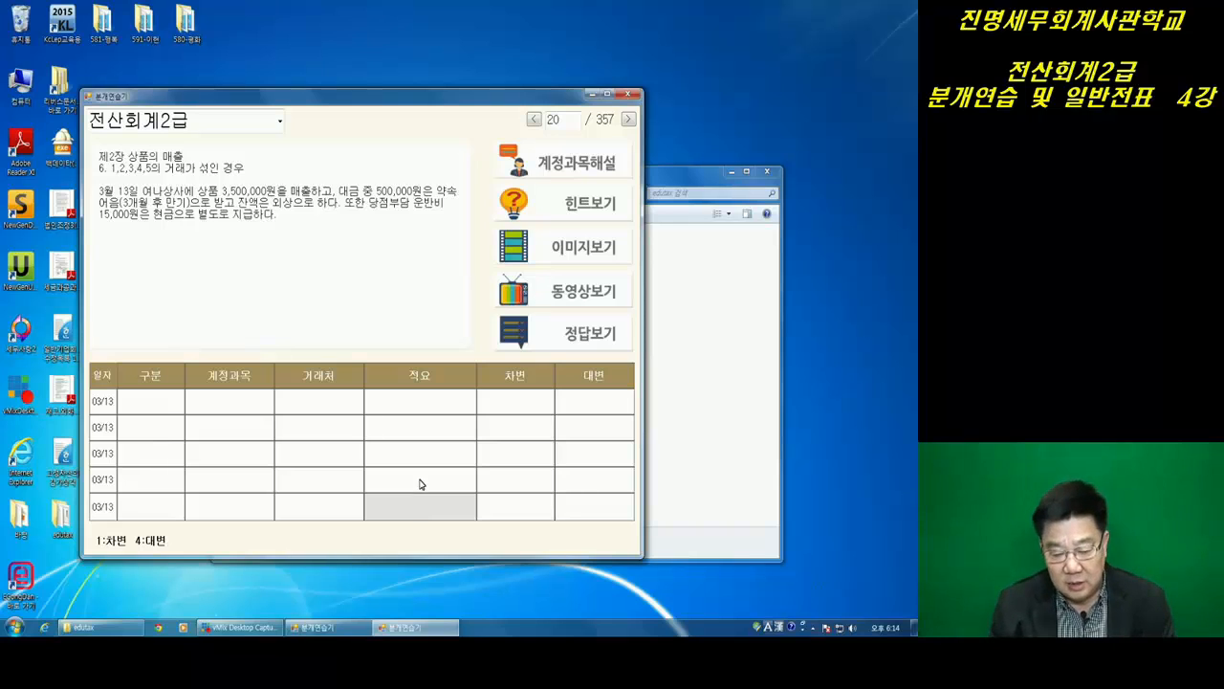
Show the hint items for problem 20 and fill the first 03/13 line as 차변 받을어음 with 500000 in the debit column
{"action": "left_click", "coordinate": [577, 209]}
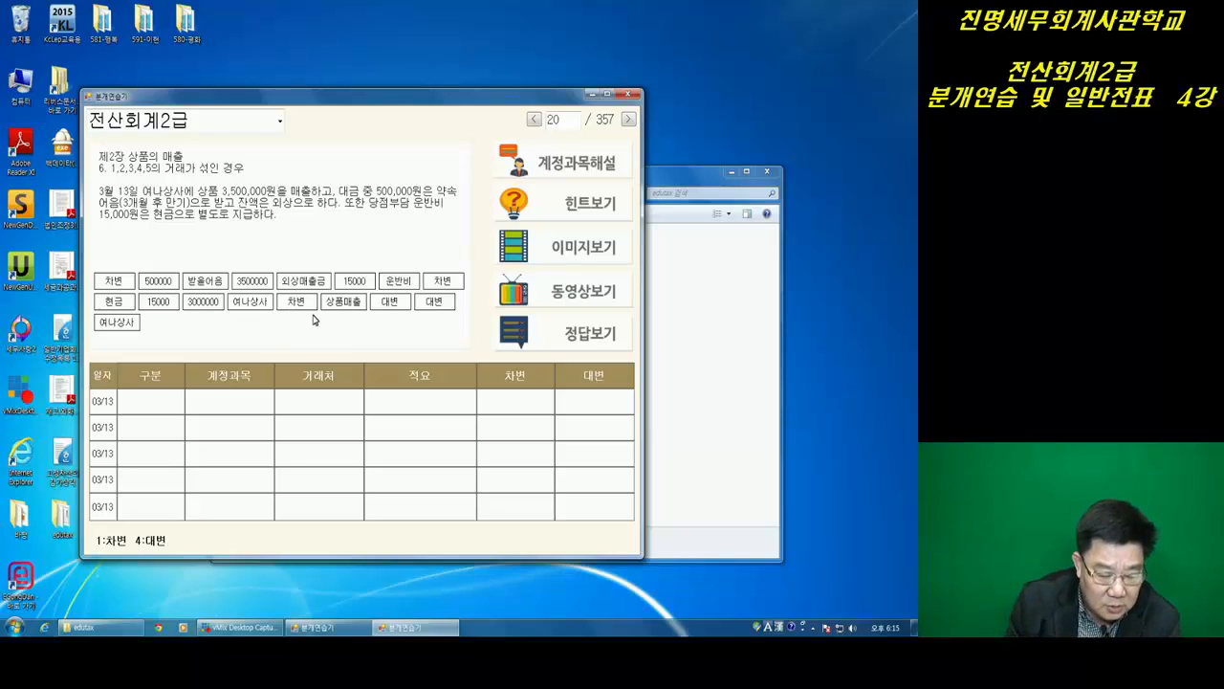
{"action": "left_click", "coordinate": [113, 280]}
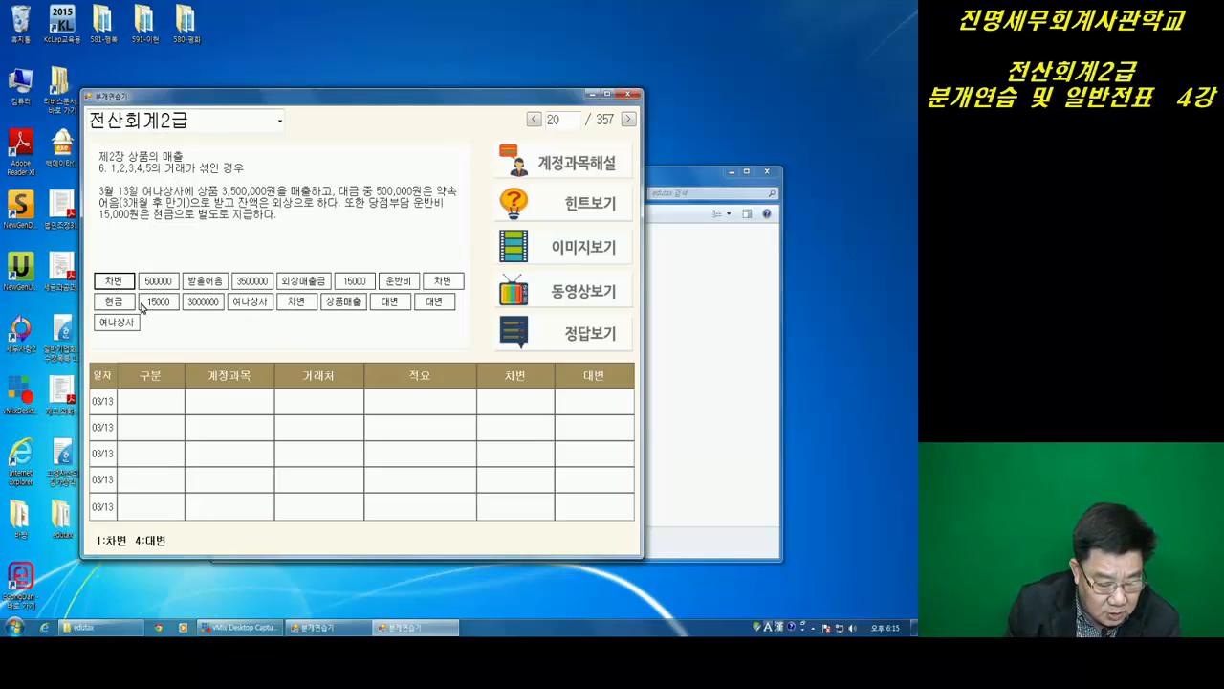
{"action": "left_click", "coordinate": [145, 409]}
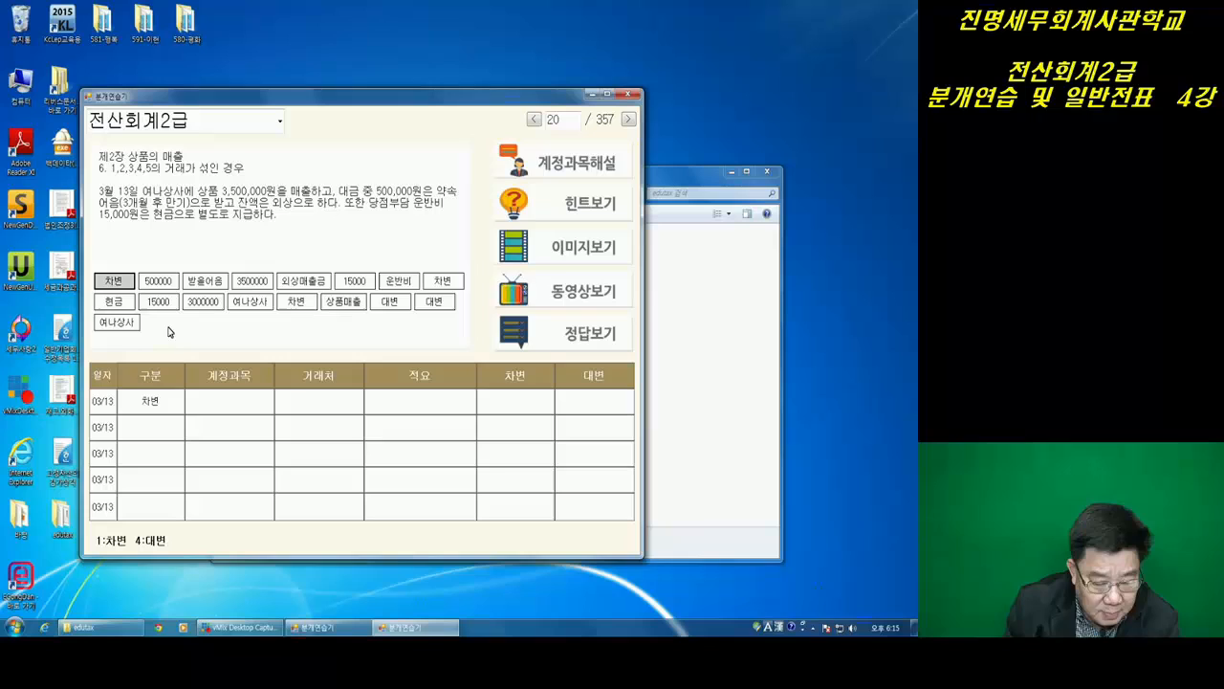
{"action": "left_click", "coordinate": [207, 285]}
{"action": "left_click", "coordinate": [241, 404]}
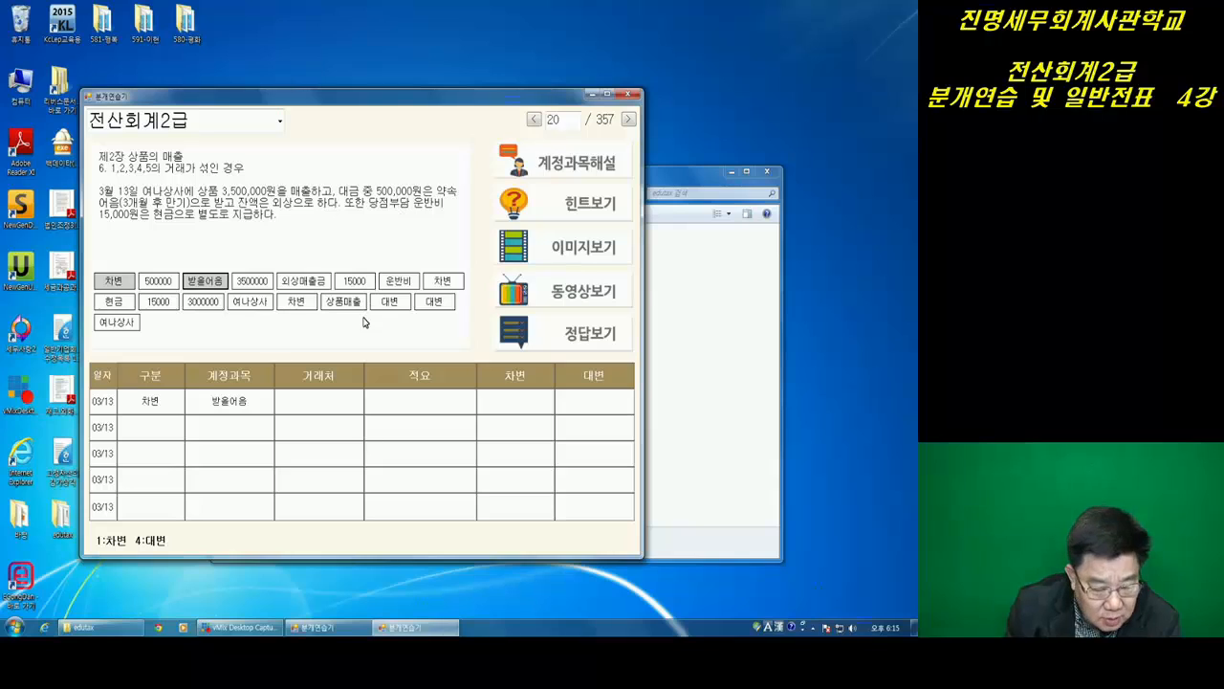
{"action": "left_click", "coordinate": [158, 281]}
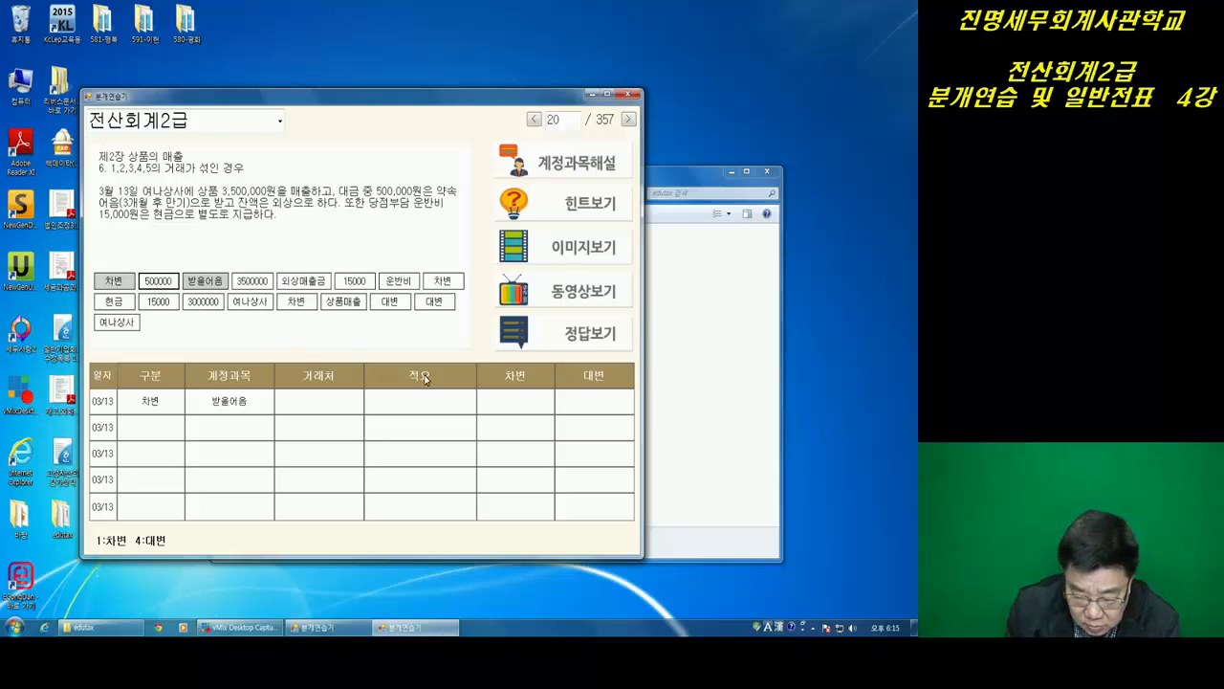
{"action": "left_click", "coordinate": [522, 407]}
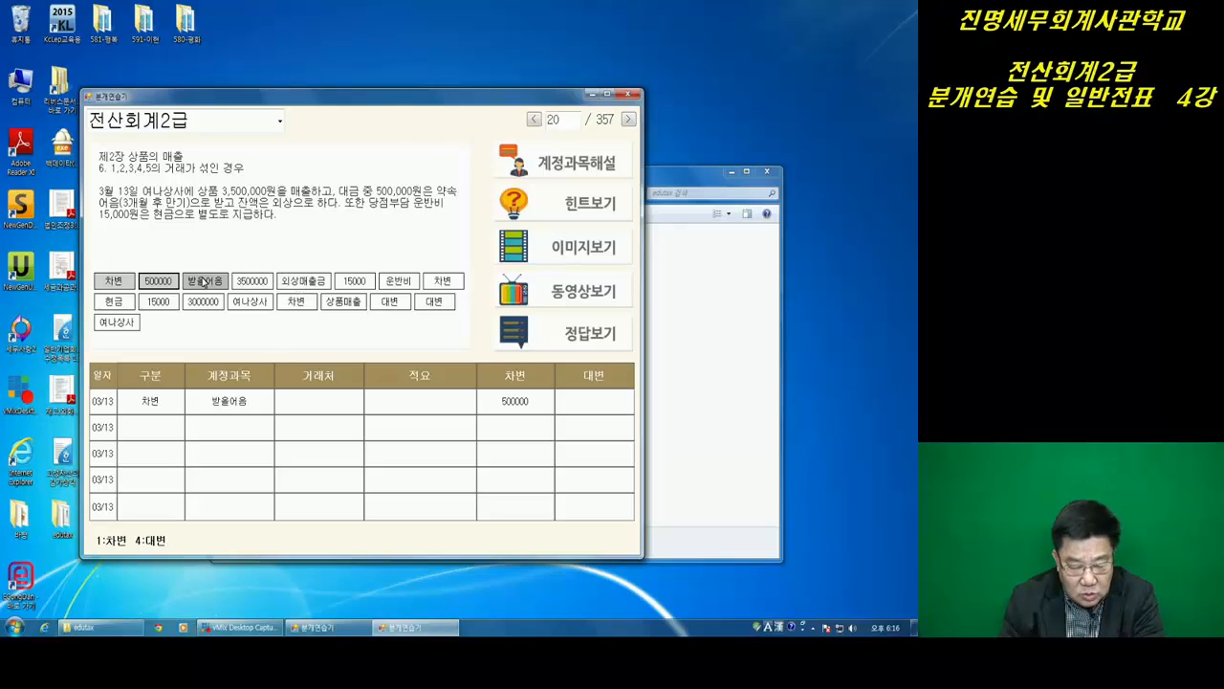
Fill the second 03/13 line as 차변 외상매출금 with 3000000 in the debit column
{"action": "left_click", "coordinate": [443, 283]}
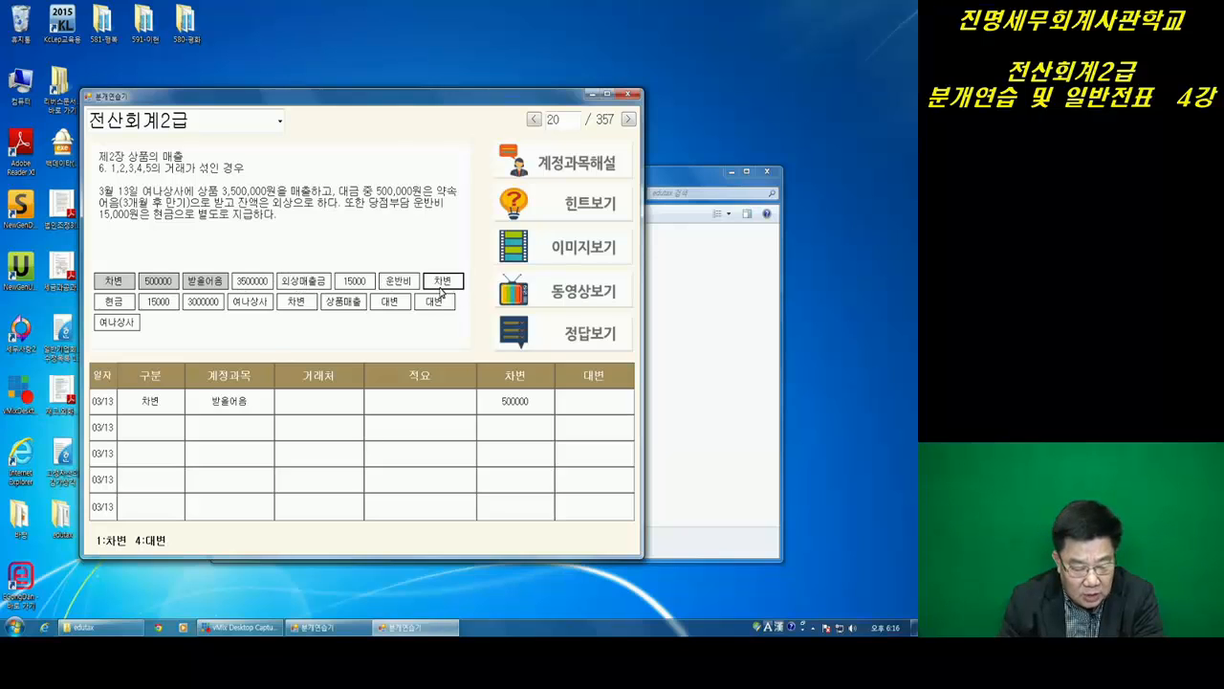
{"action": "left_click", "coordinate": [161, 427]}
{"action": "left_click", "coordinate": [304, 284]}
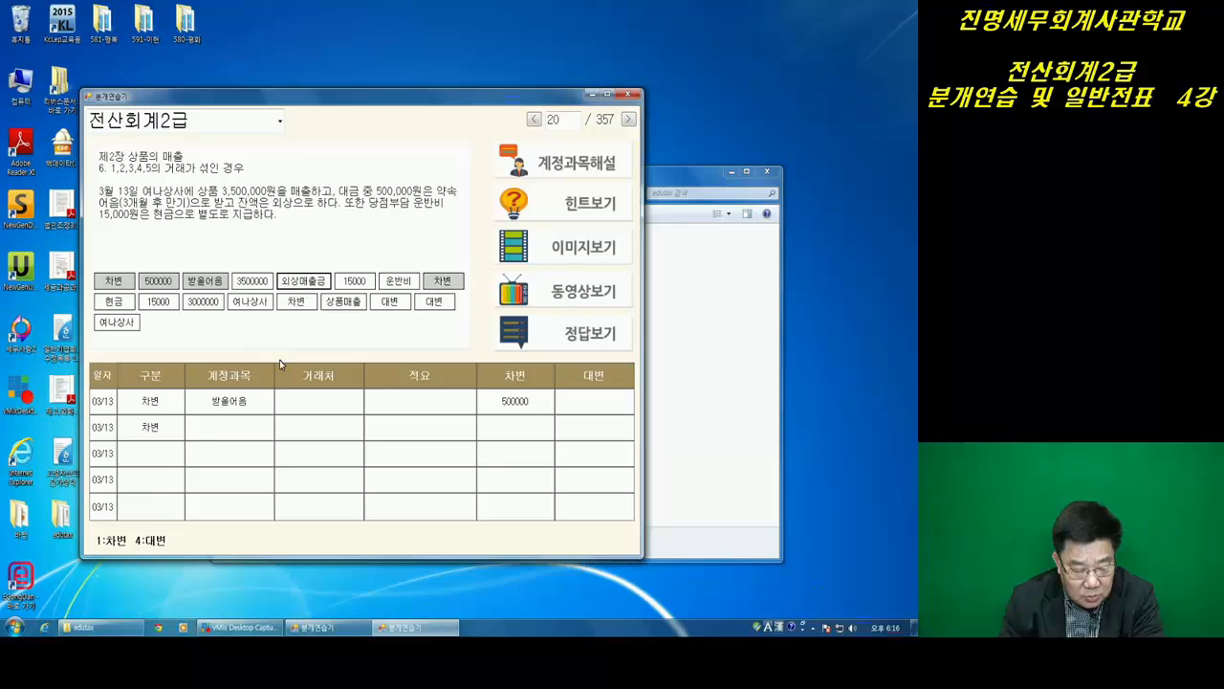
{"action": "left_click", "coordinate": [235, 428]}
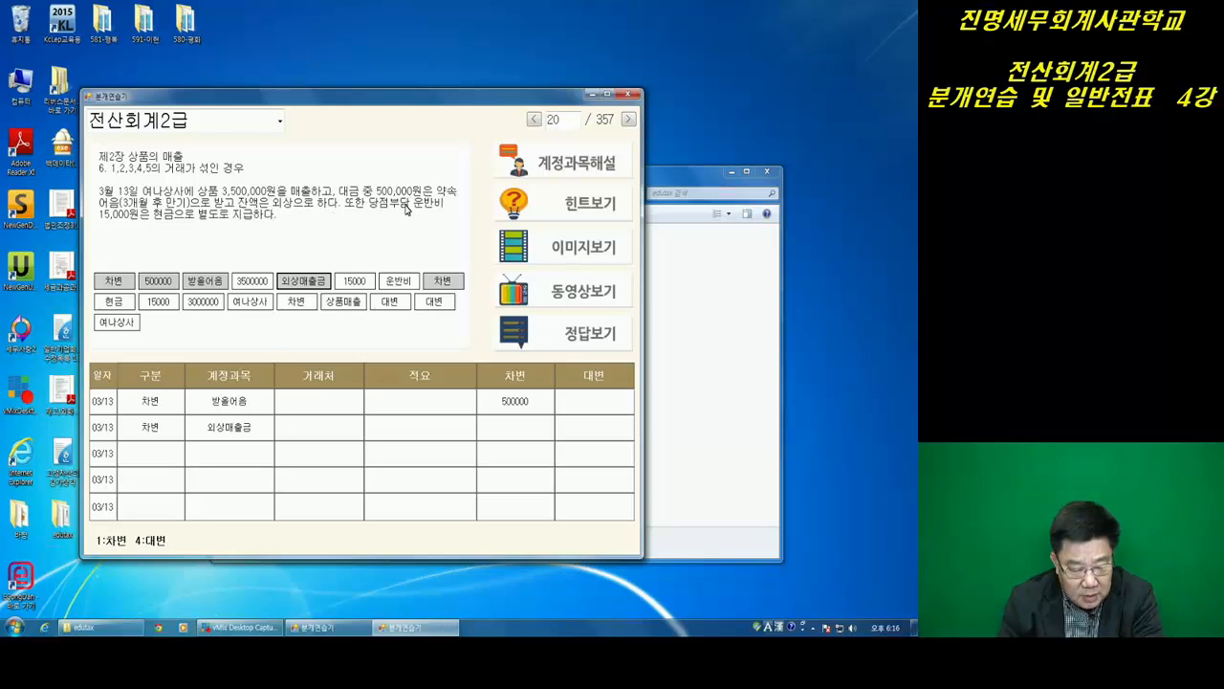
{"action": "left_click", "coordinate": [212, 304]}
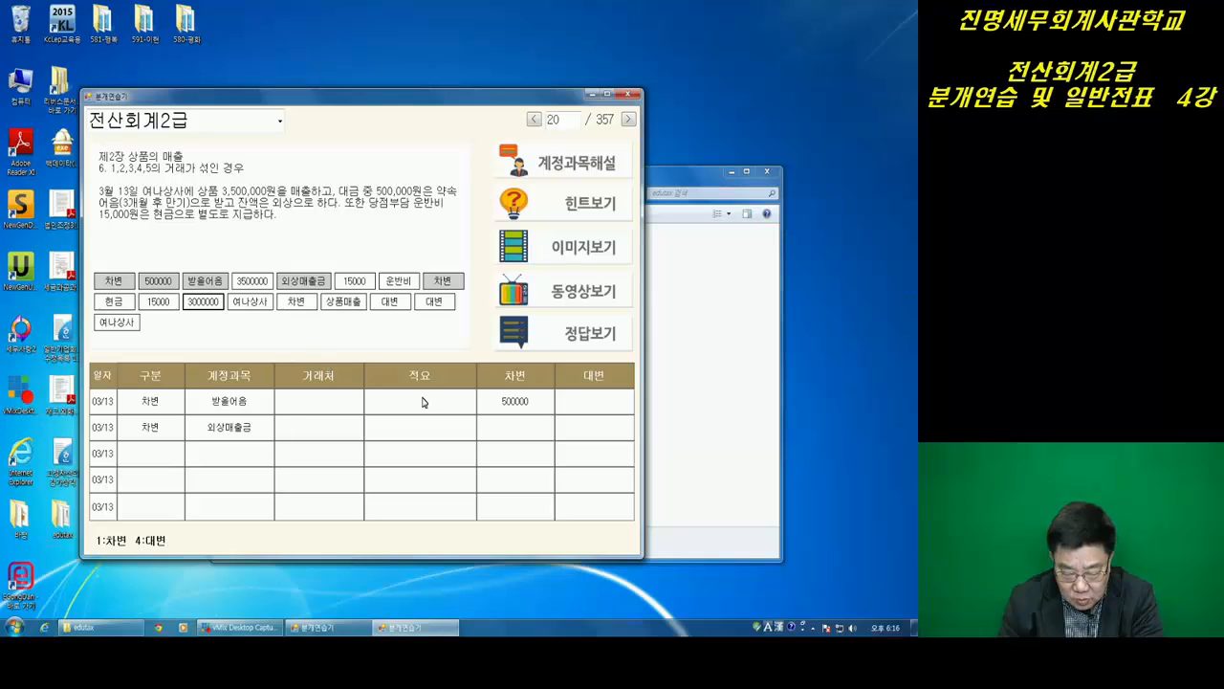
{"action": "left_click", "coordinate": [522, 431]}
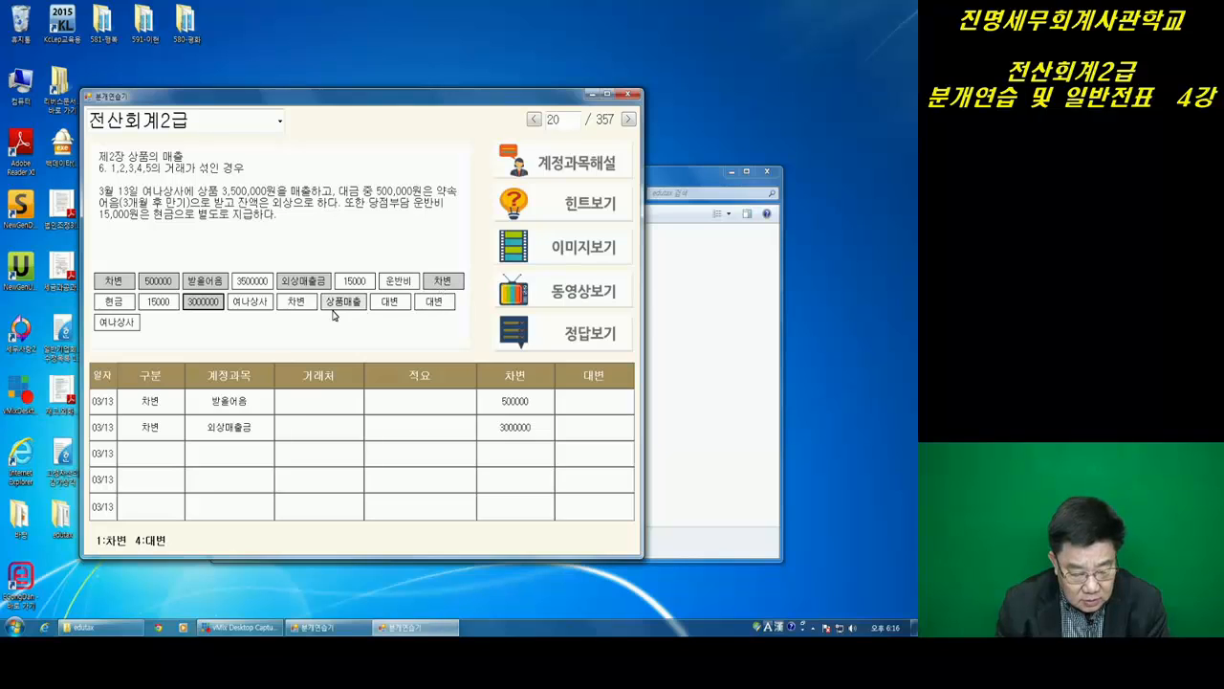
Fill the third 03/13 line as 차변 운반비 with 15000 in the debit column
{"action": "left_click", "coordinate": [295, 302]}
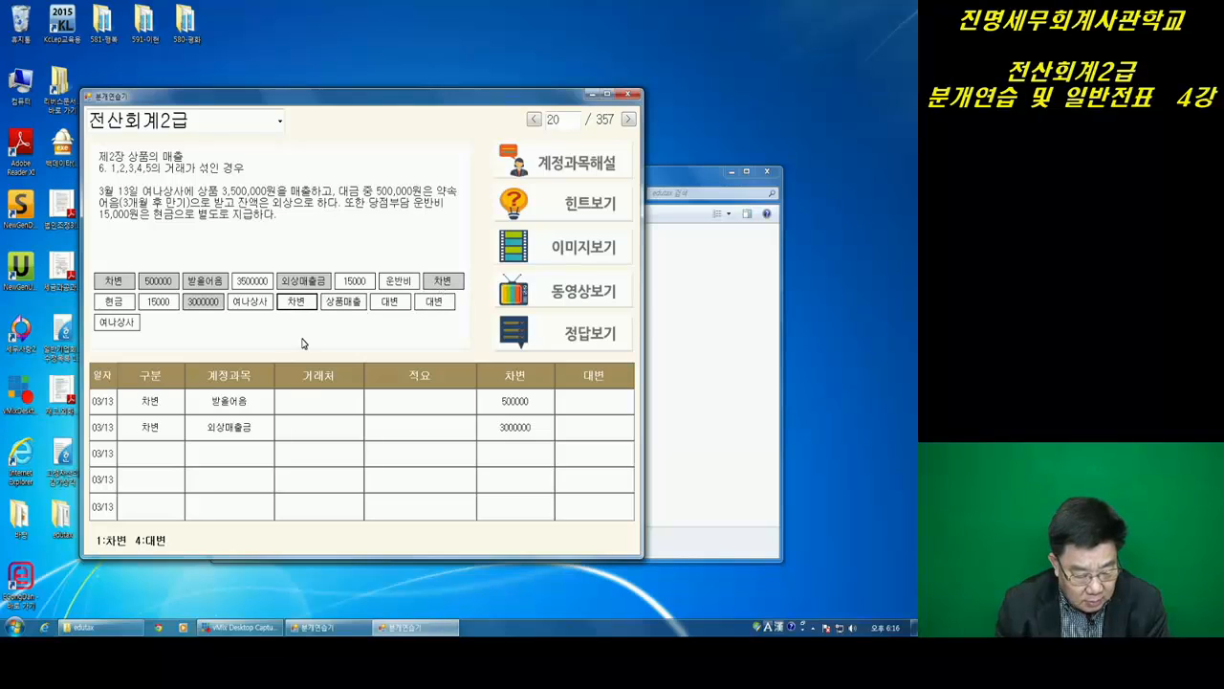
{"action": "left_click", "coordinate": [143, 455]}
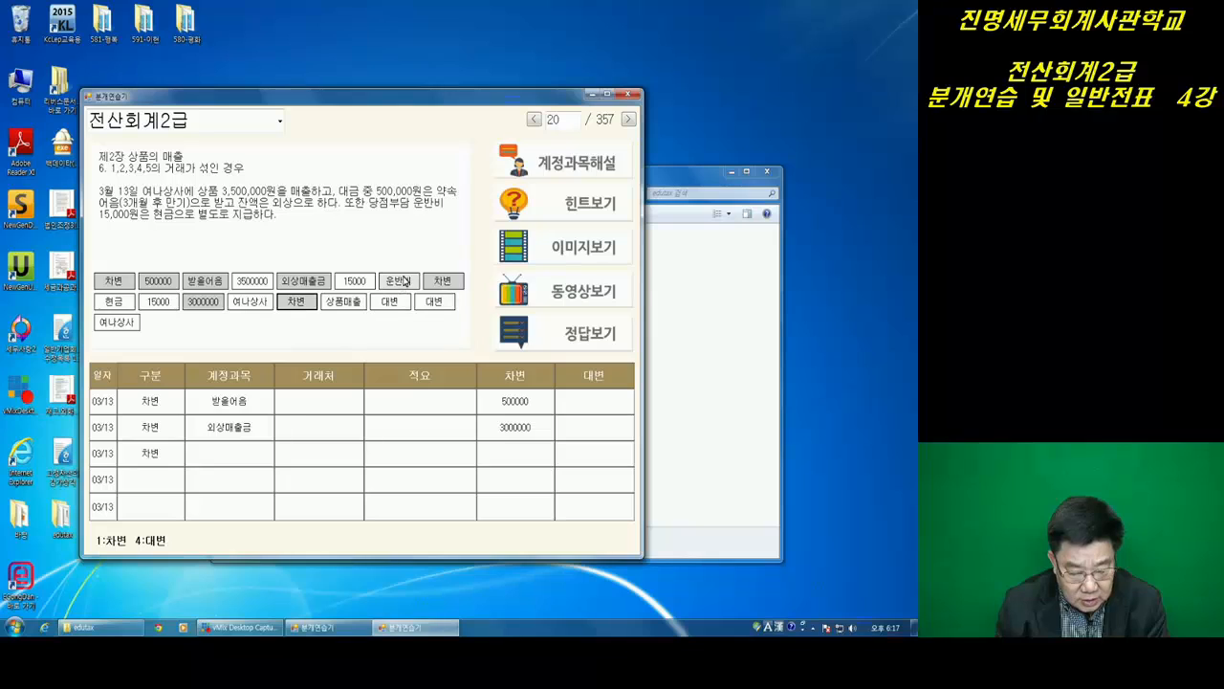
{"action": "left_click", "coordinate": [398, 280]}
{"action": "left_click", "coordinate": [224, 453]}
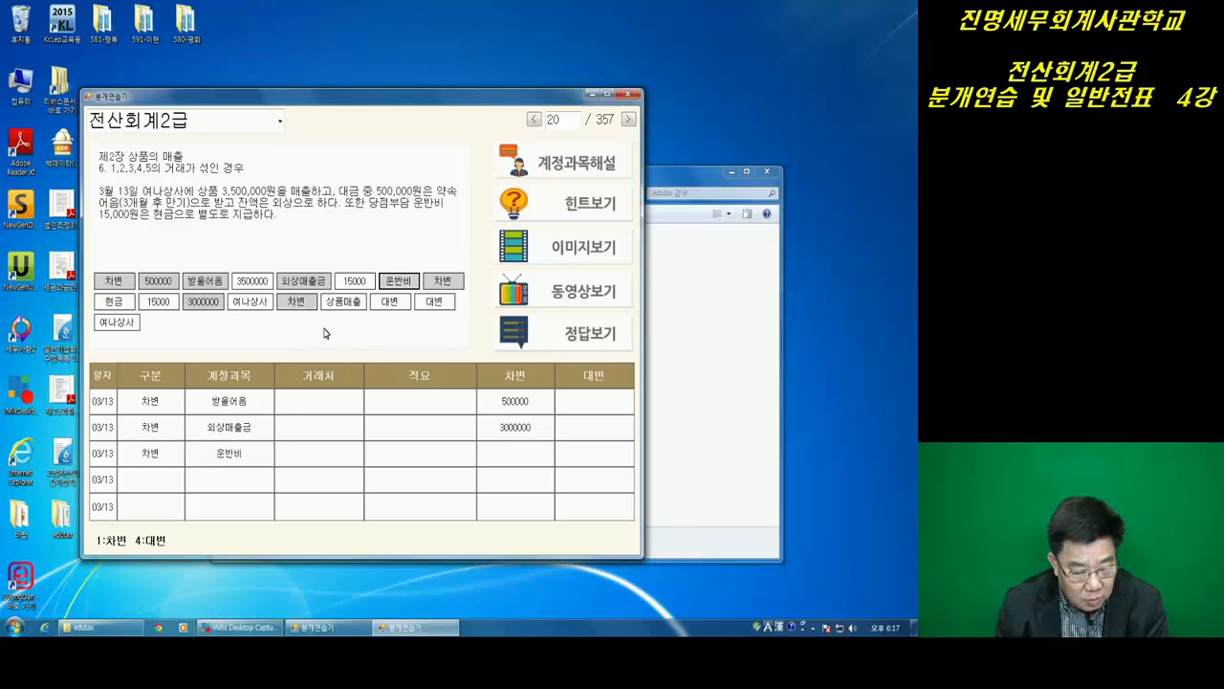
{"action": "left_click", "coordinate": [159, 302]}
{"action": "left_click", "coordinate": [515, 453]}
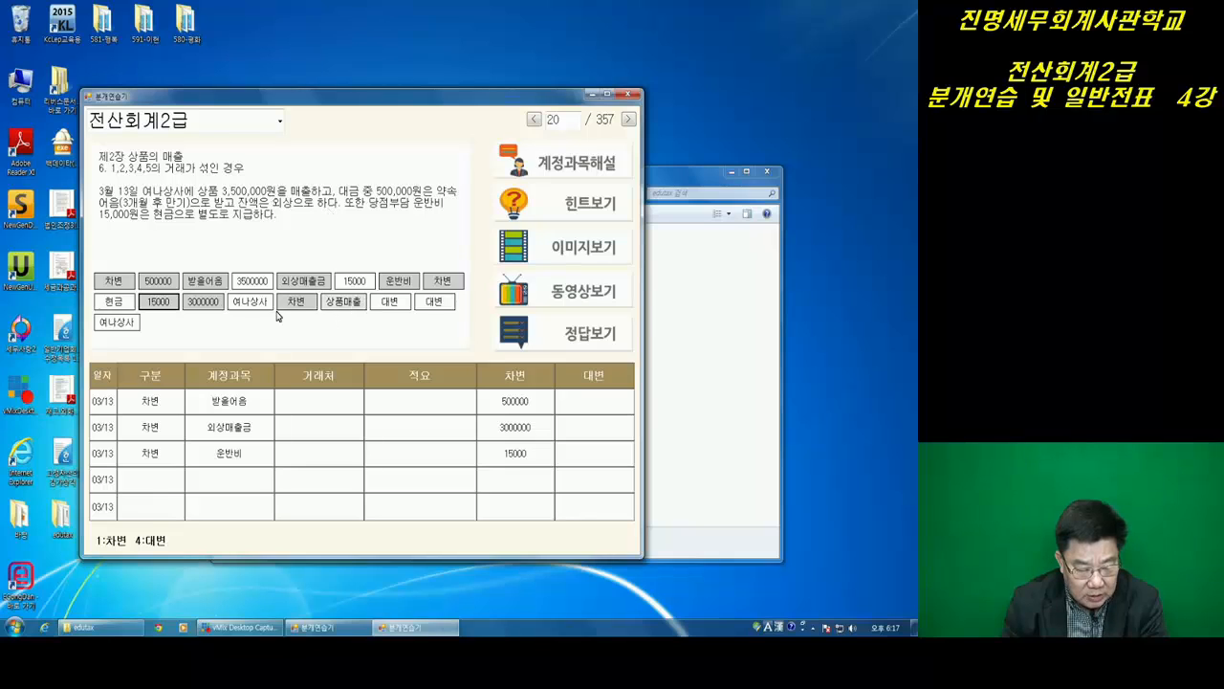
Fill the fourth 03/13 line as 대변 상품매출 with 3500000 in the credit column
{"action": "left_click", "coordinate": [387, 308]}
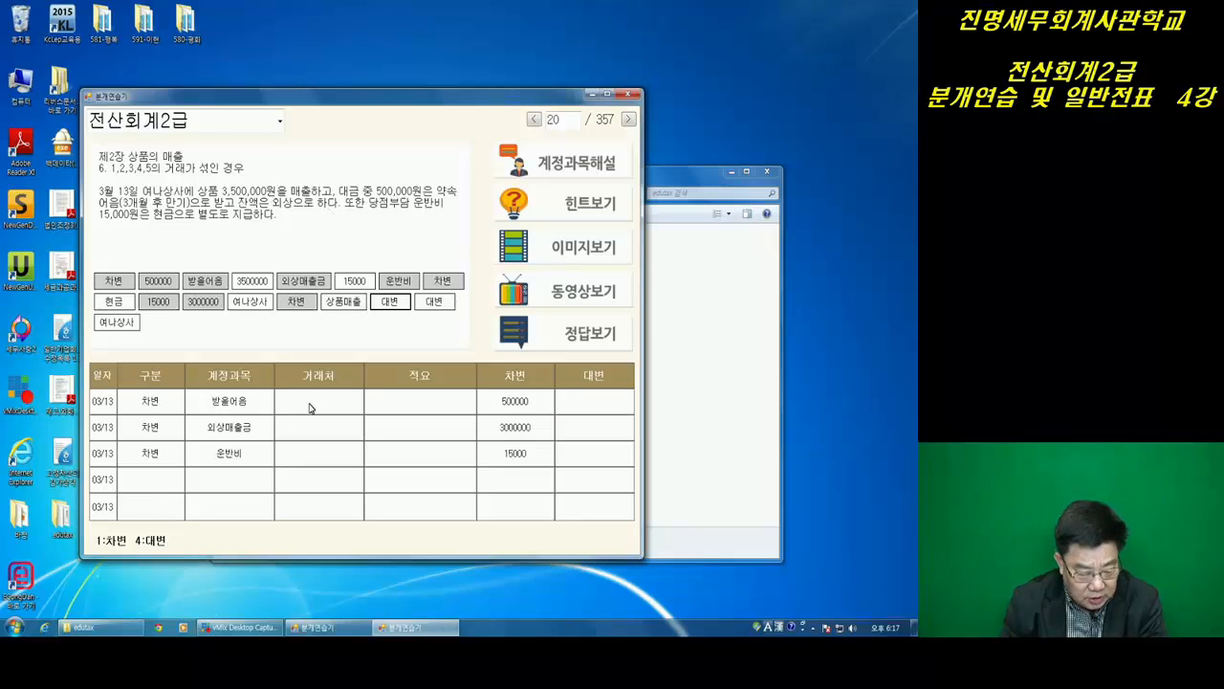
{"action": "left_click", "coordinate": [153, 479]}
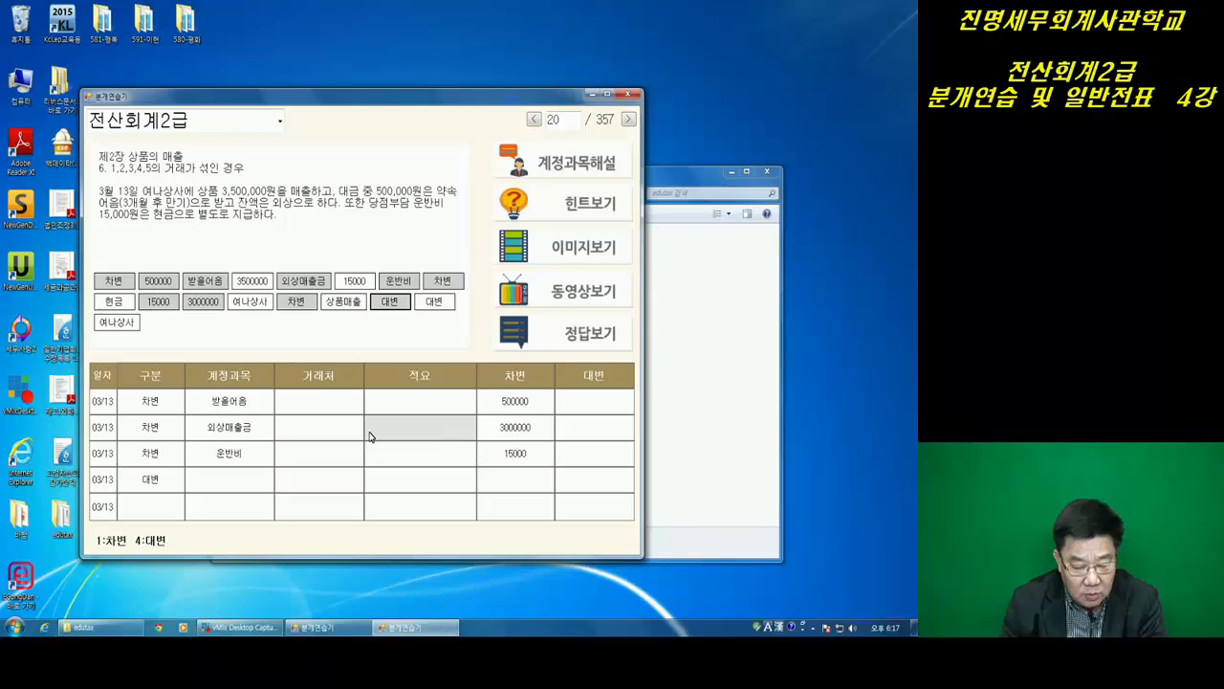
{"action": "left_click", "coordinate": [359, 304]}
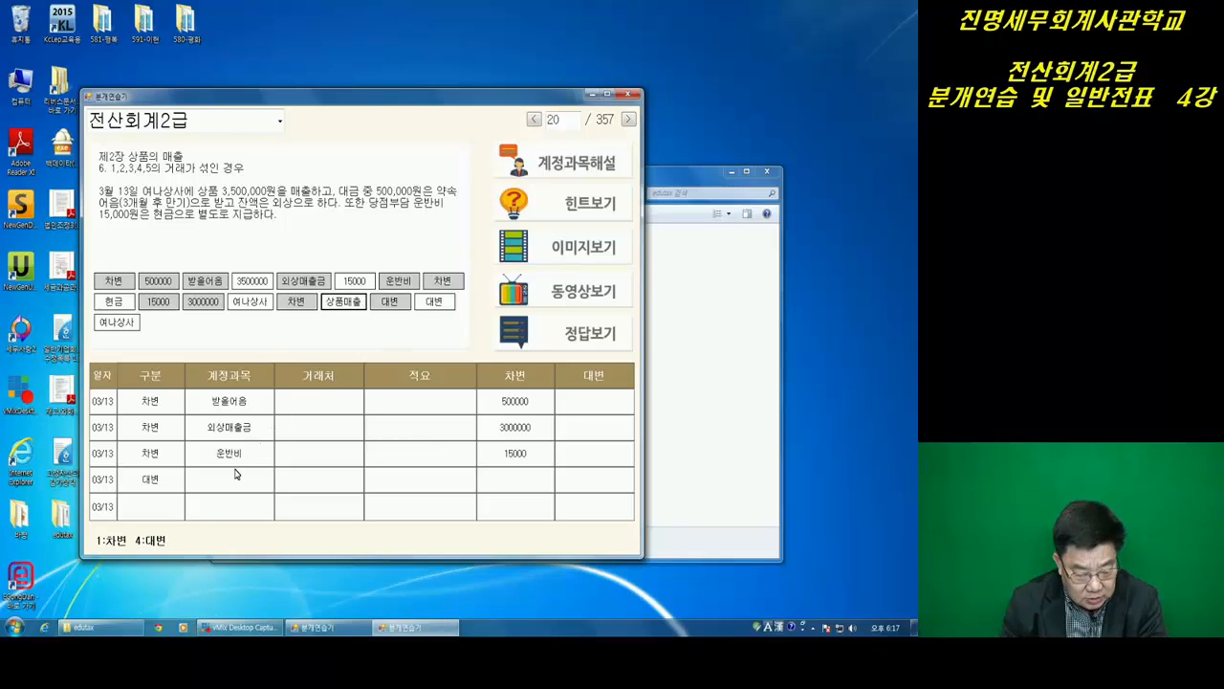
{"action": "left_click", "coordinate": [237, 476]}
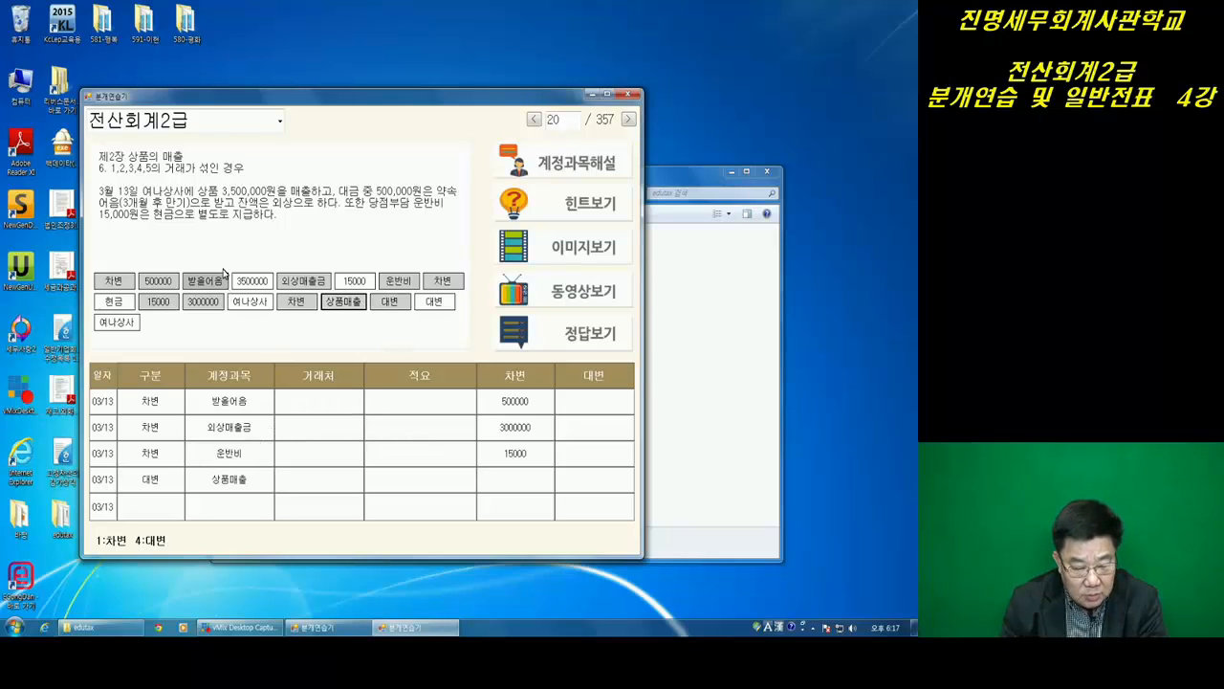
{"action": "left_click", "coordinate": [266, 285]}
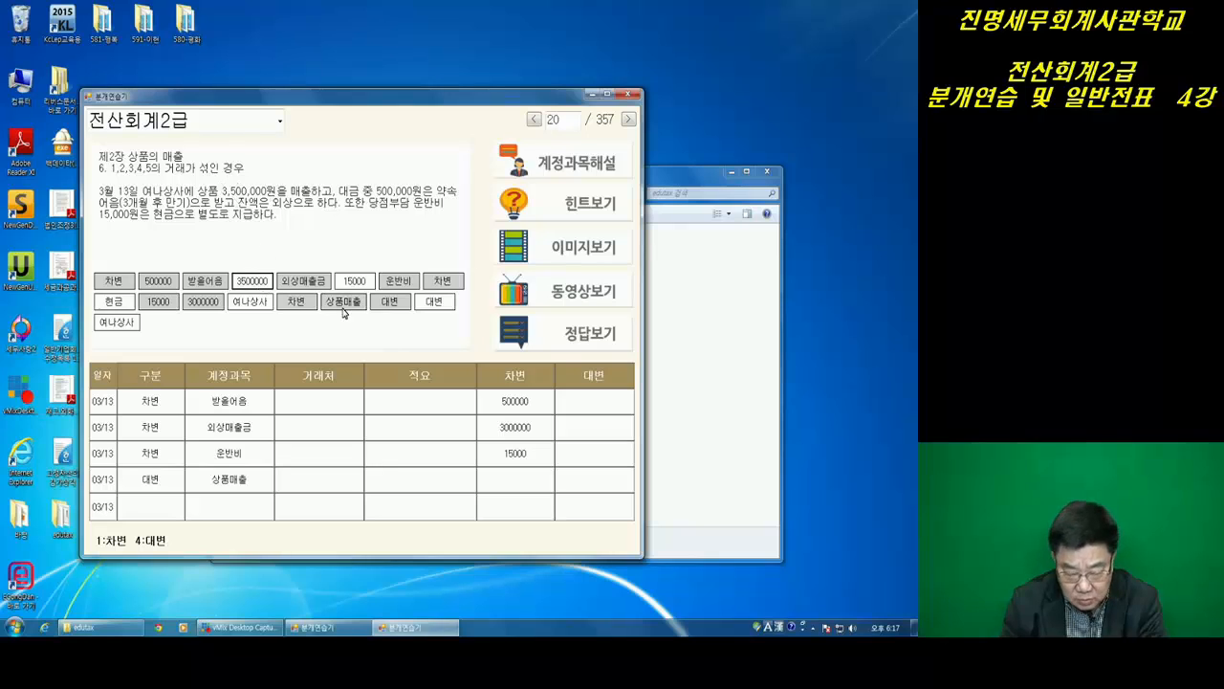
{"action": "left_click", "coordinate": [579, 481]}
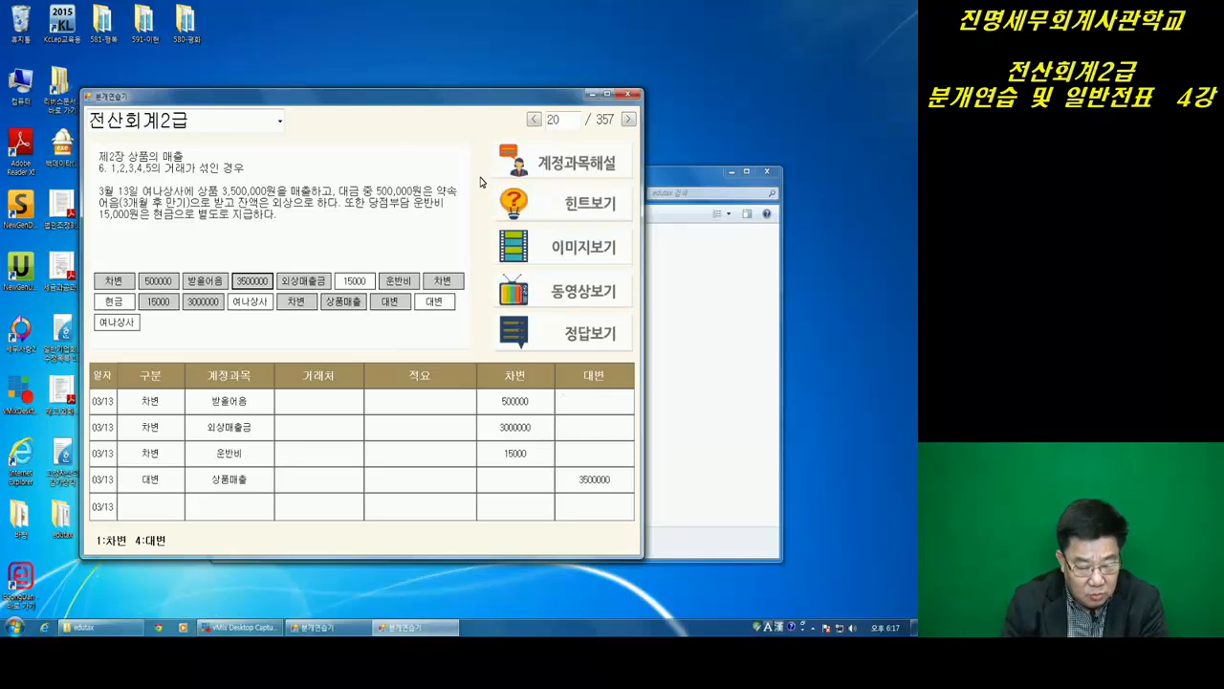
Fill the fifth 03/13 line as 대변 현금 with 15000 in the credit column
{"action": "left_click", "coordinate": [431, 304]}
{"action": "left_click", "coordinate": [145, 510]}
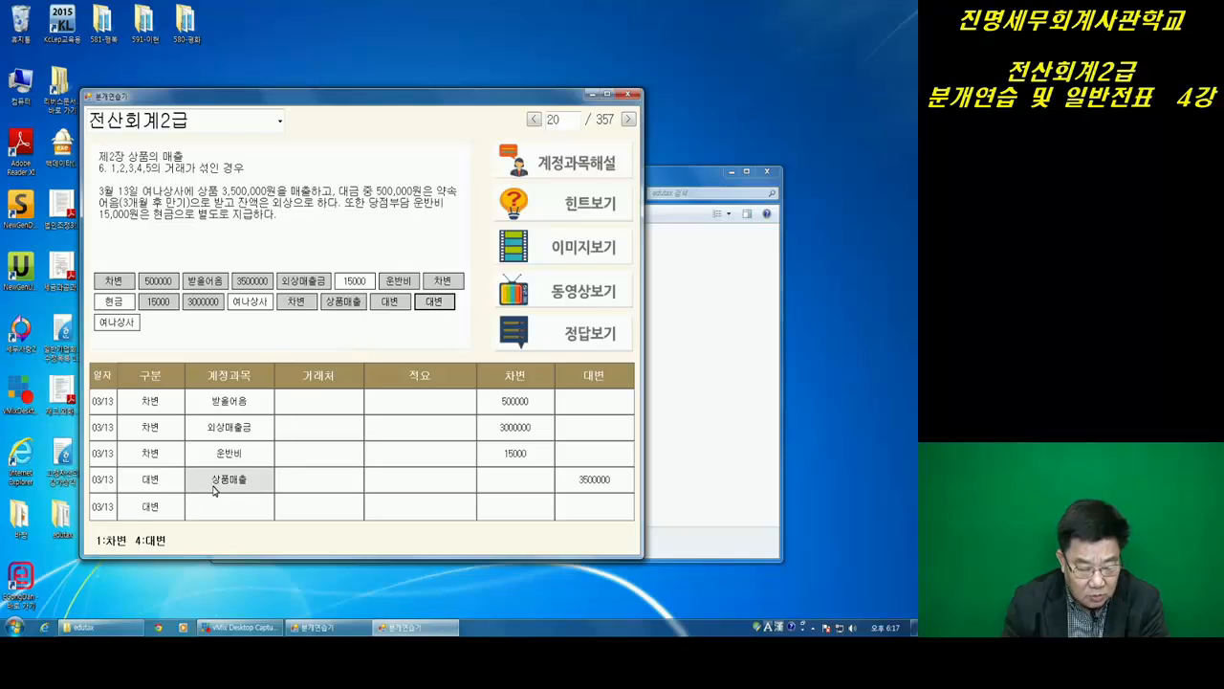
{"action": "left_click", "coordinate": [113, 302]}
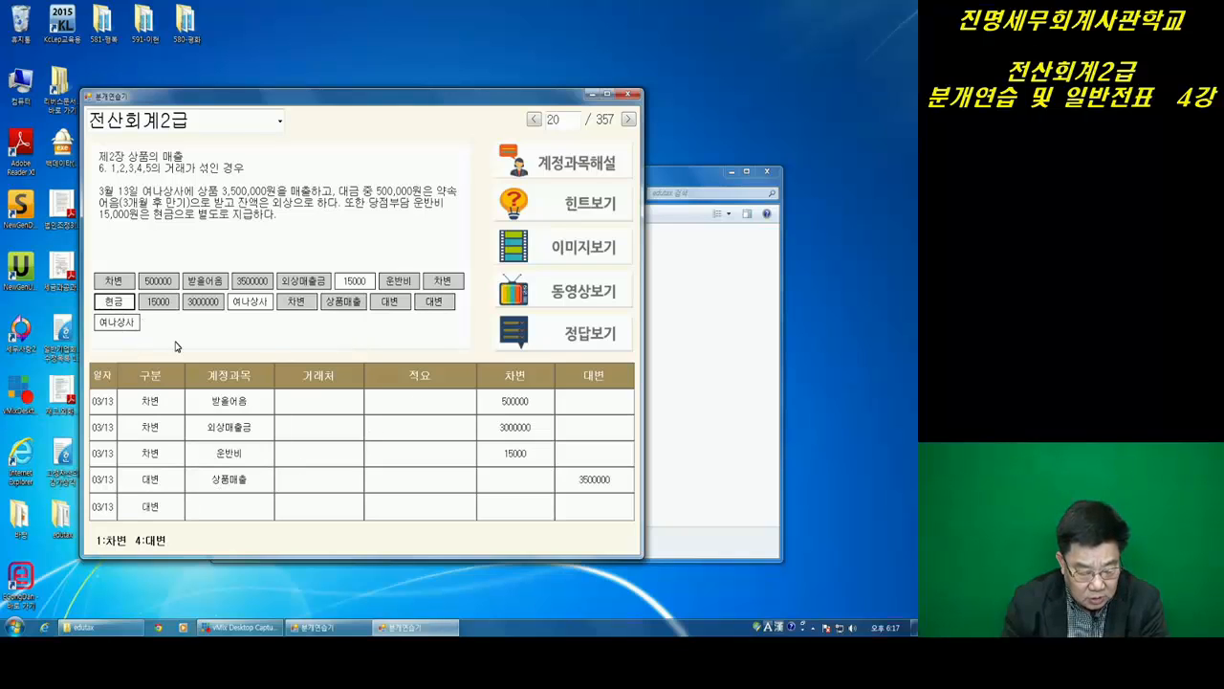
{"action": "left_click", "coordinate": [236, 505]}
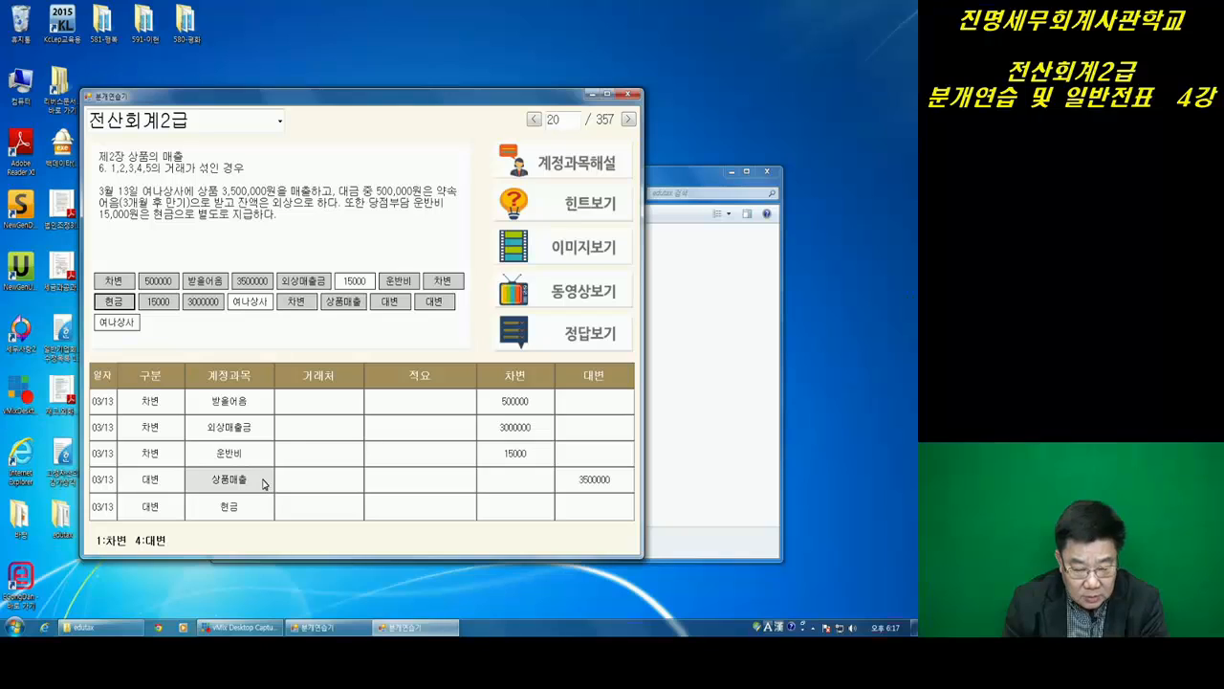
{"action": "left_click", "coordinate": [355, 281]}
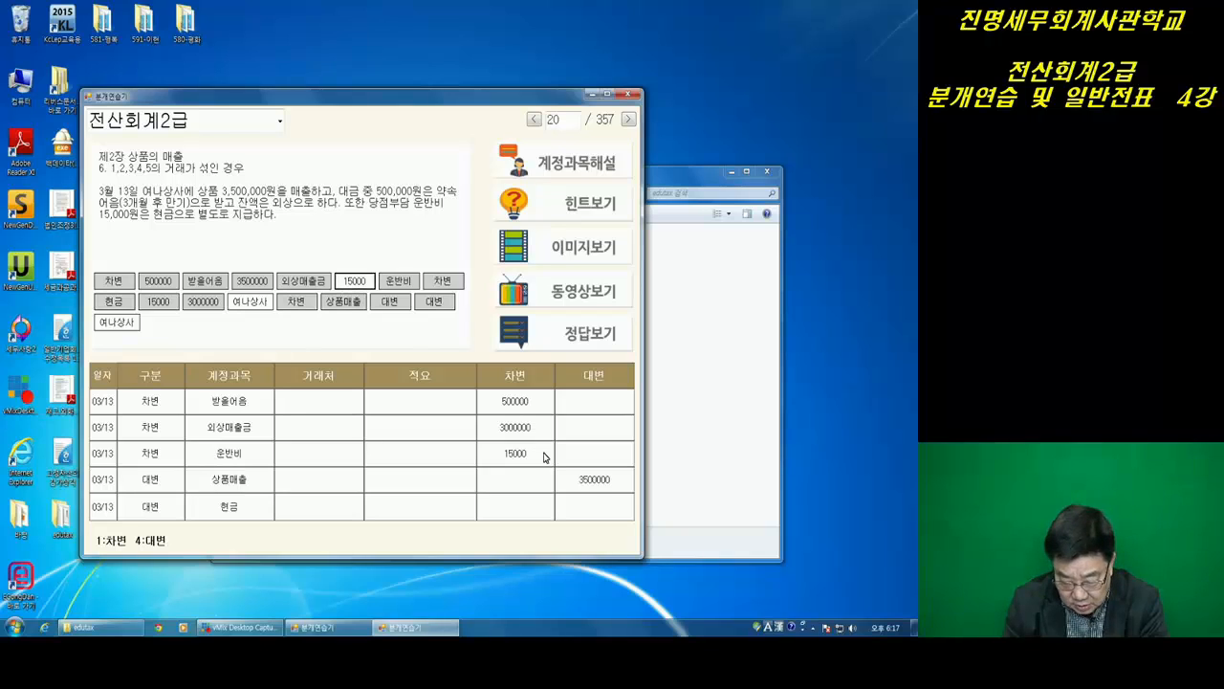
{"action": "left_click", "coordinate": [595, 506]}
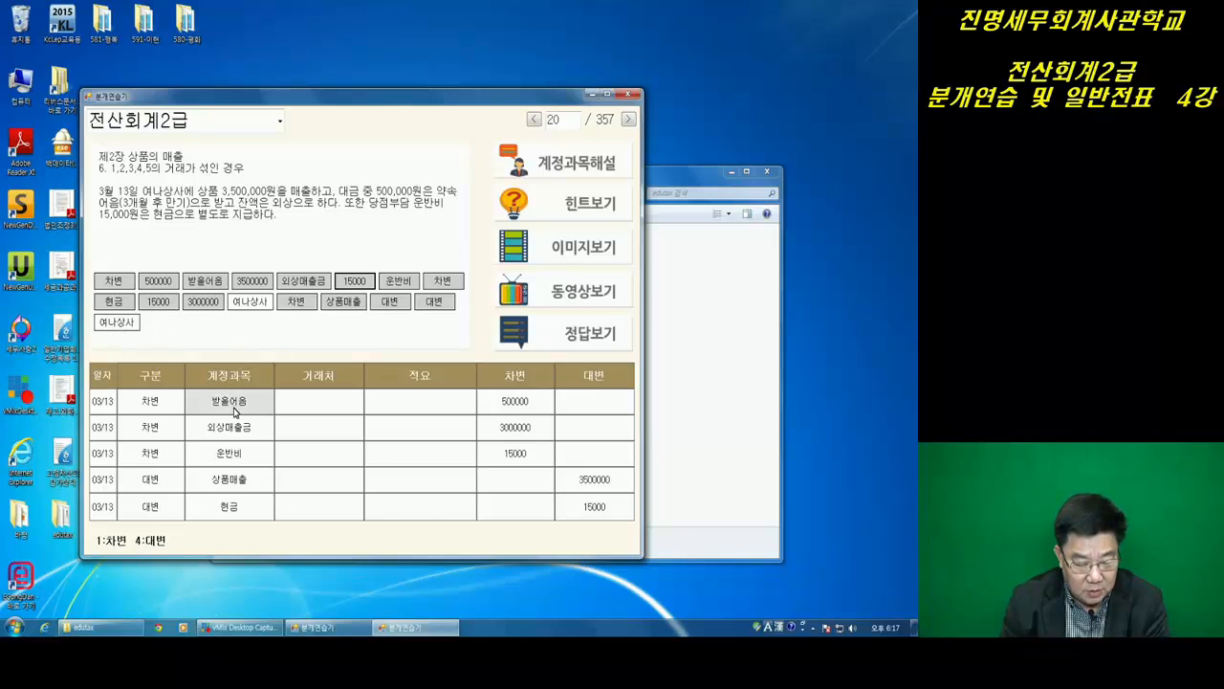
Assign 여나상사 as the 거래처 of the 받을어음 and 외상매출금 lines, then view and close the video explanation of problem 20
{"action": "left_click", "coordinate": [314, 406]}
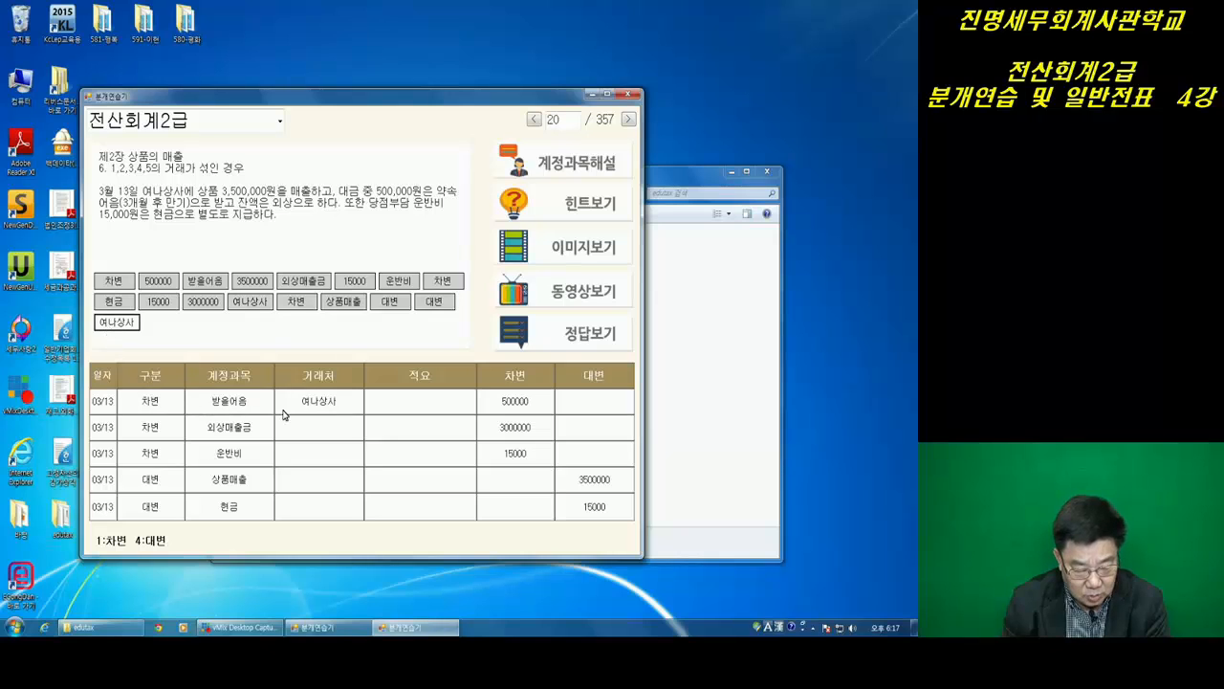
{"action": "left_click", "coordinate": [314, 429]}
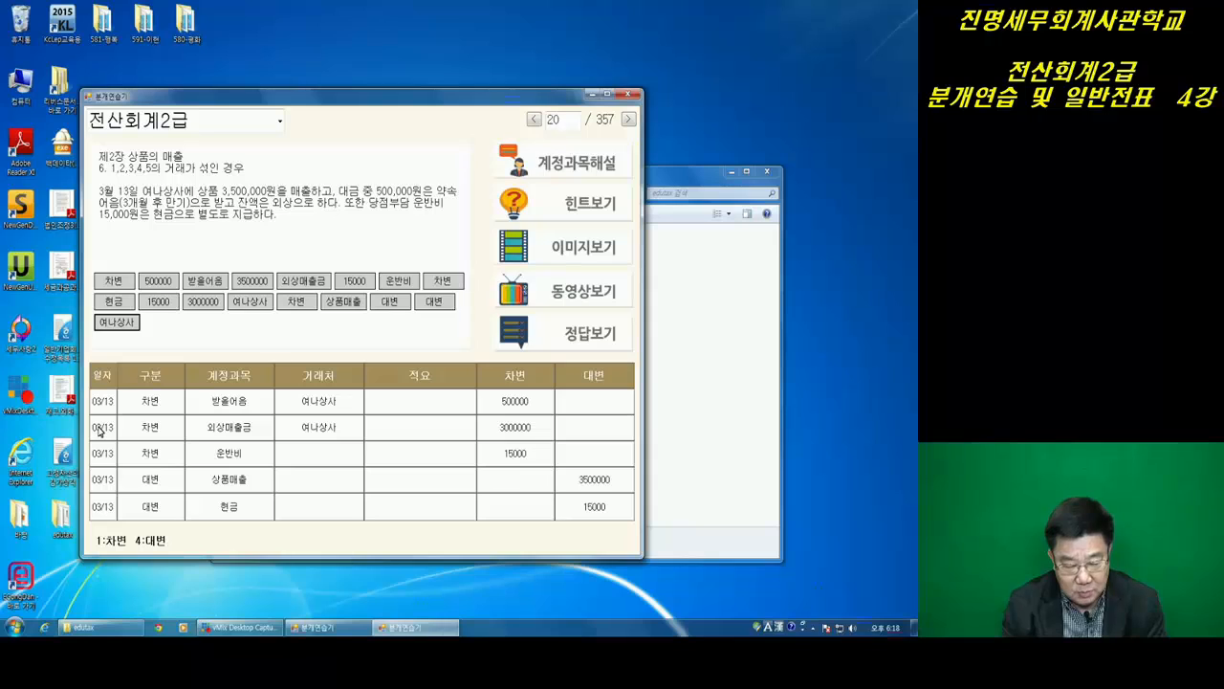
{"action": "left_click", "coordinate": [572, 300]}
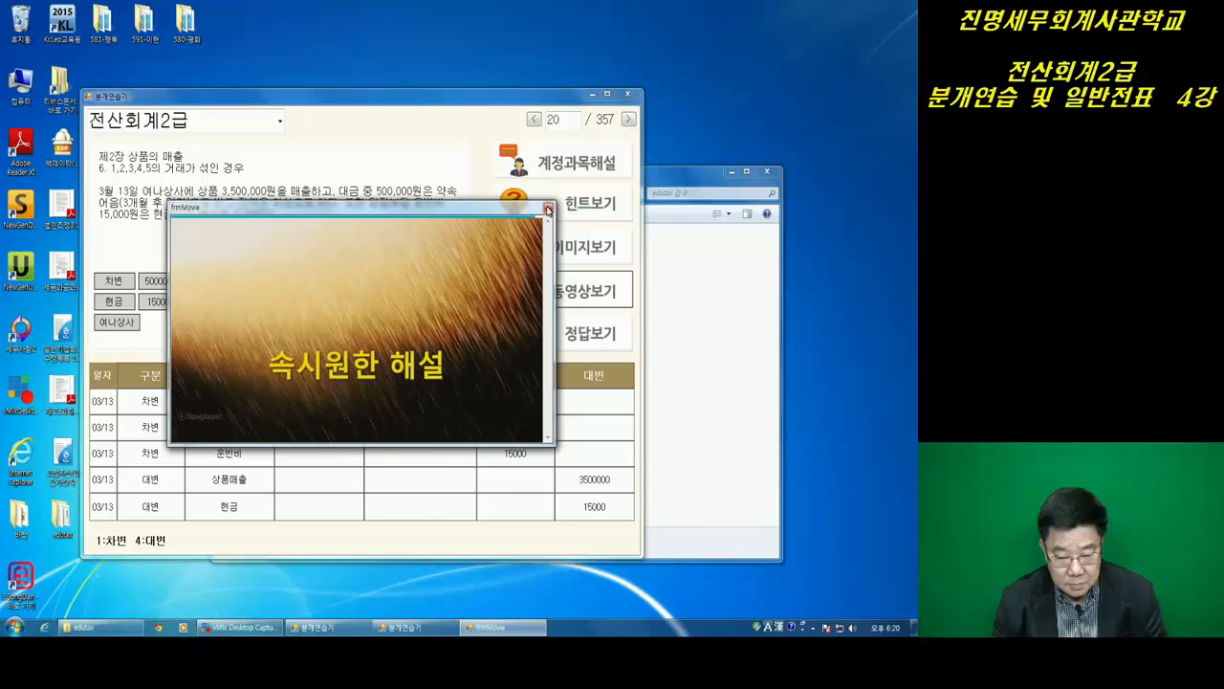
{"action": "left_click", "coordinate": [548, 208]}
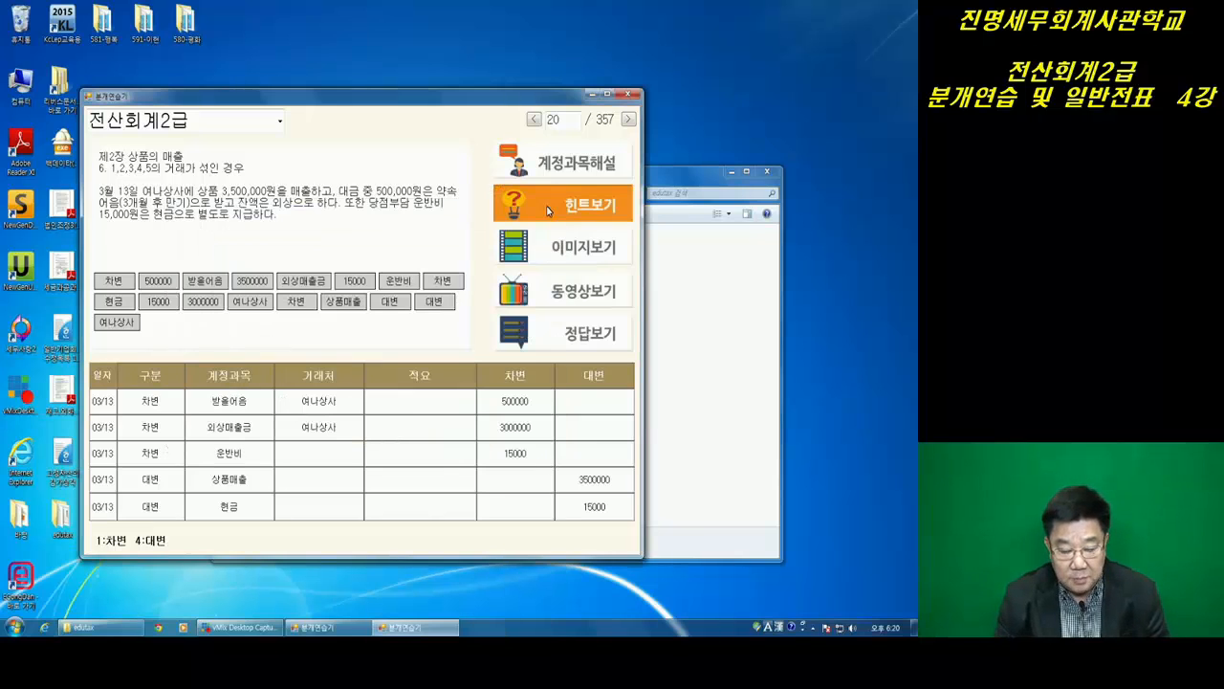
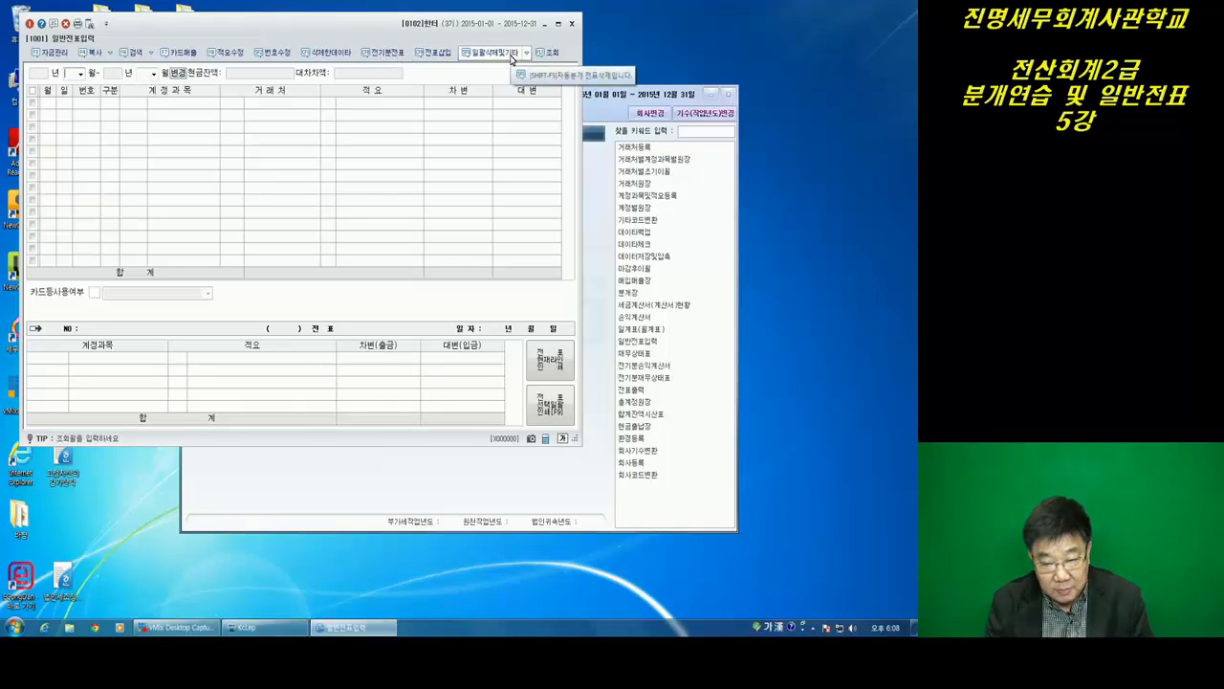
{"action": "left_click", "coordinate": [526, 54]}
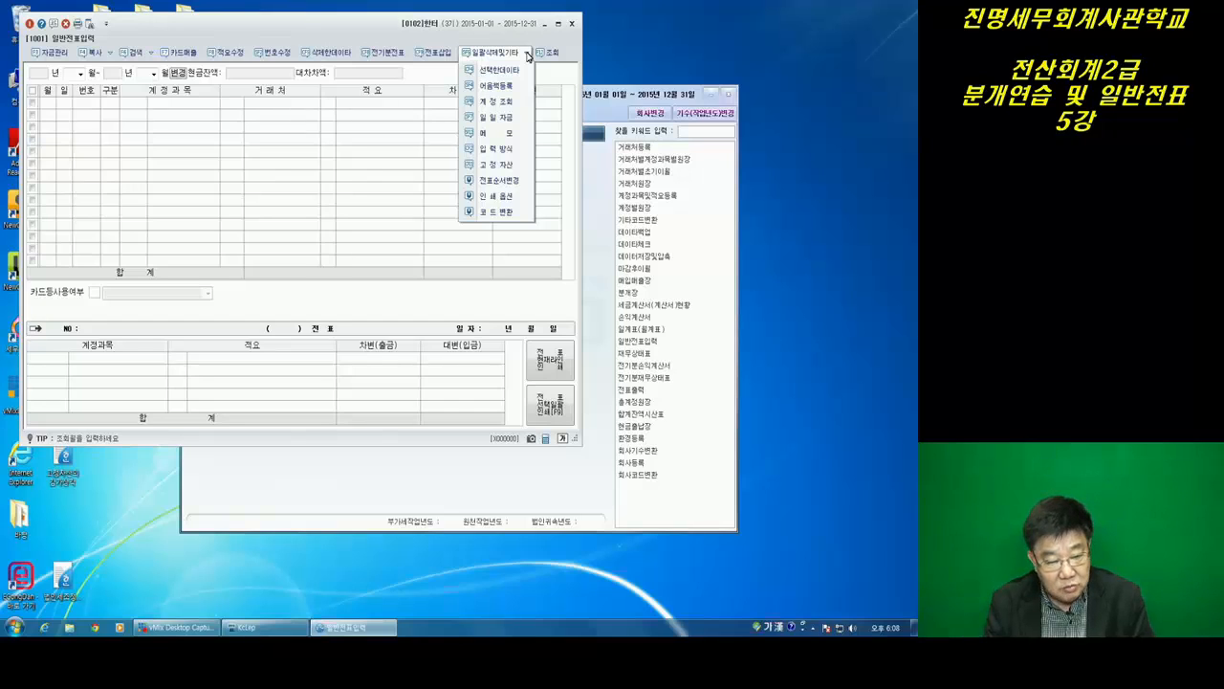
{"action": "left_click", "coordinate": [367, 172]}
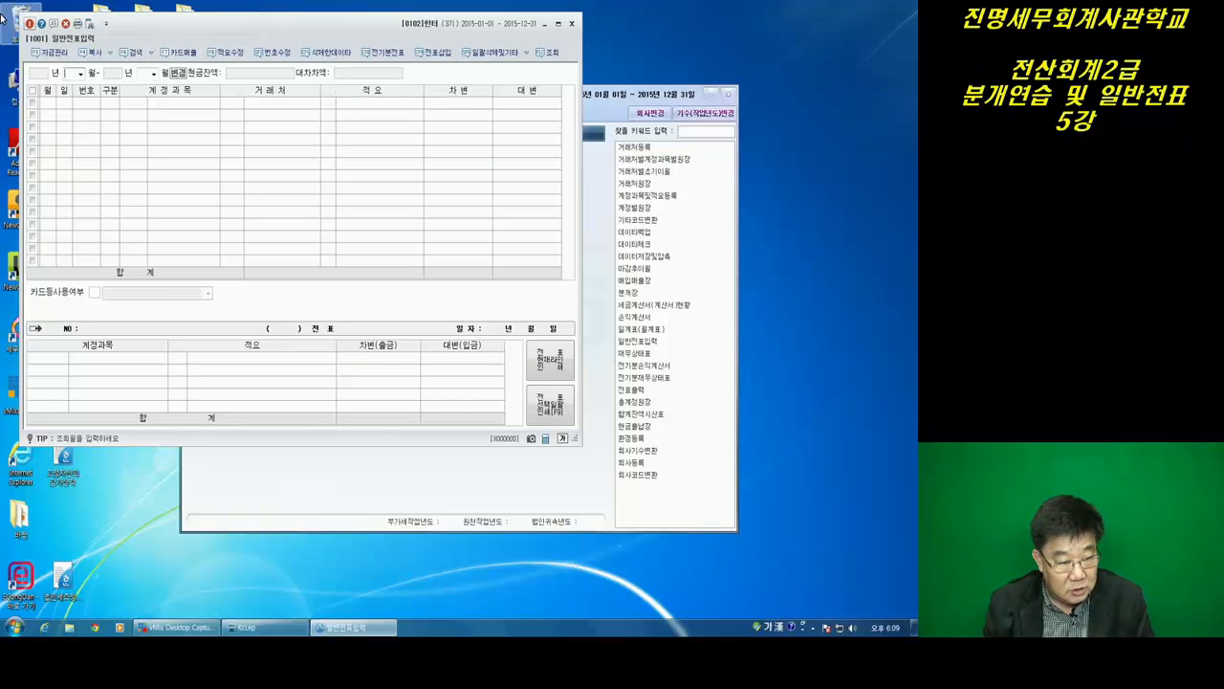
Open the 제01장 상품의 매출 journal practice problems from 스스로학습 and place the problem window below the voucher form
{"action": "left_click", "coordinate": [48, 58]}
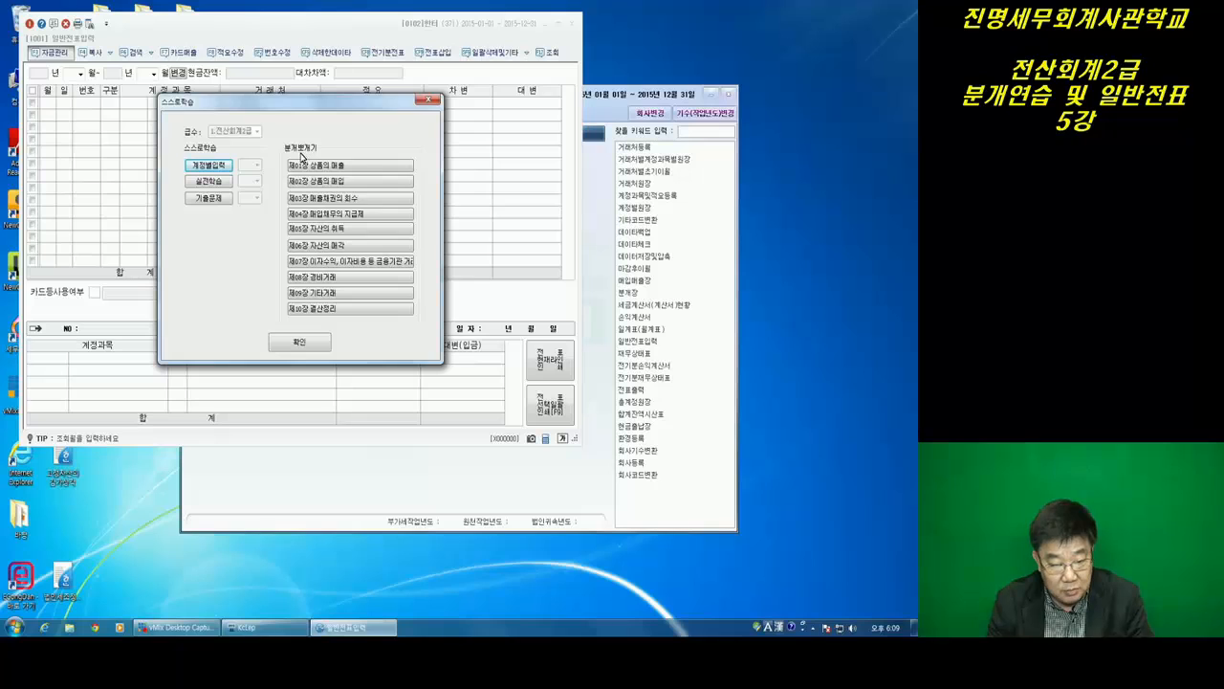
{"action": "left_click", "coordinate": [349, 170]}
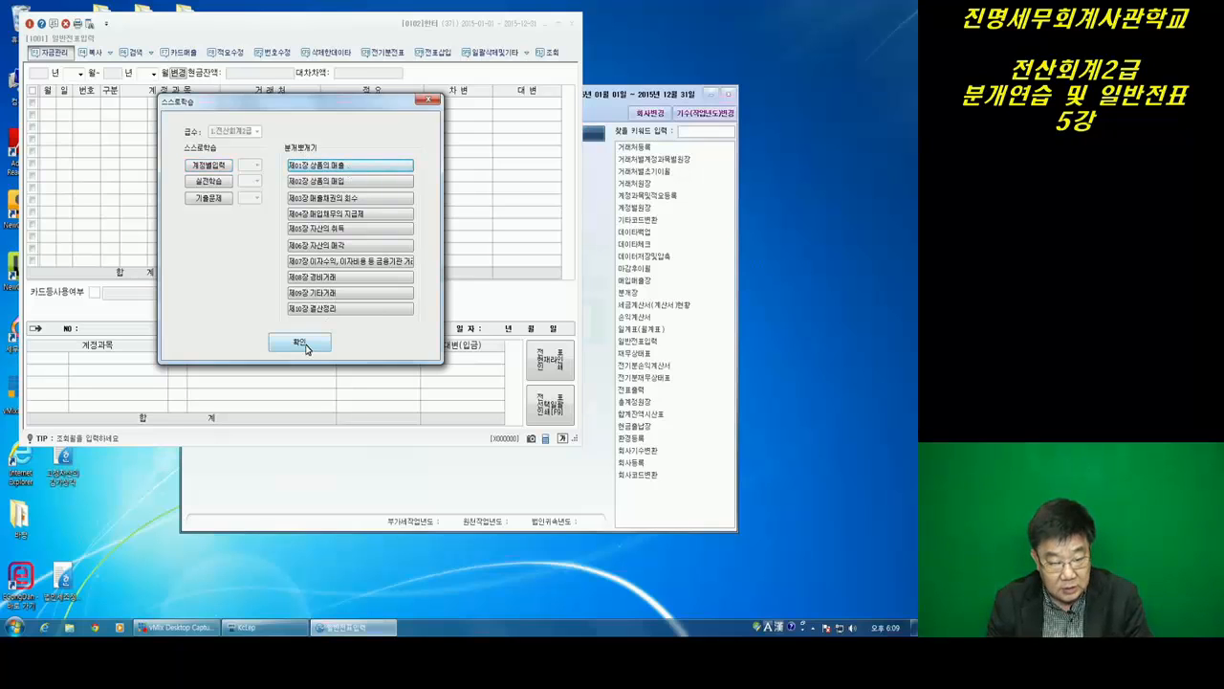
{"action": "left_click", "coordinate": [300, 343]}
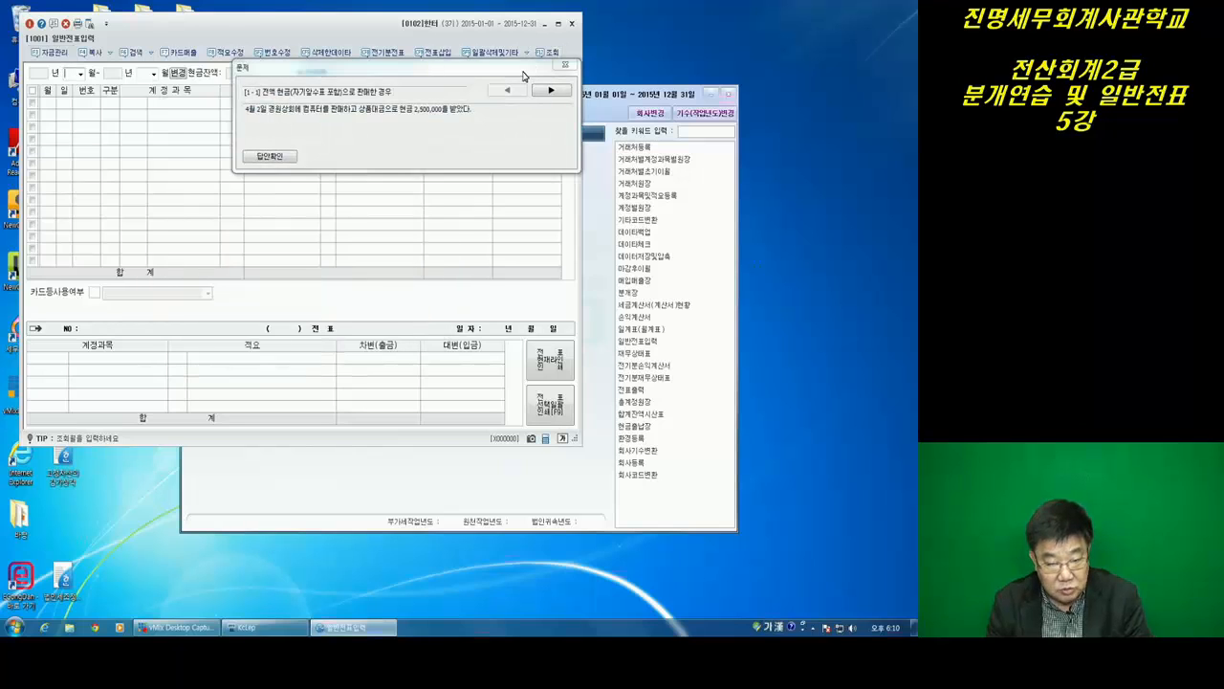
{"action": "left_click_drag", "start_coordinate": [523, 76], "coordinate": [322, 483]}
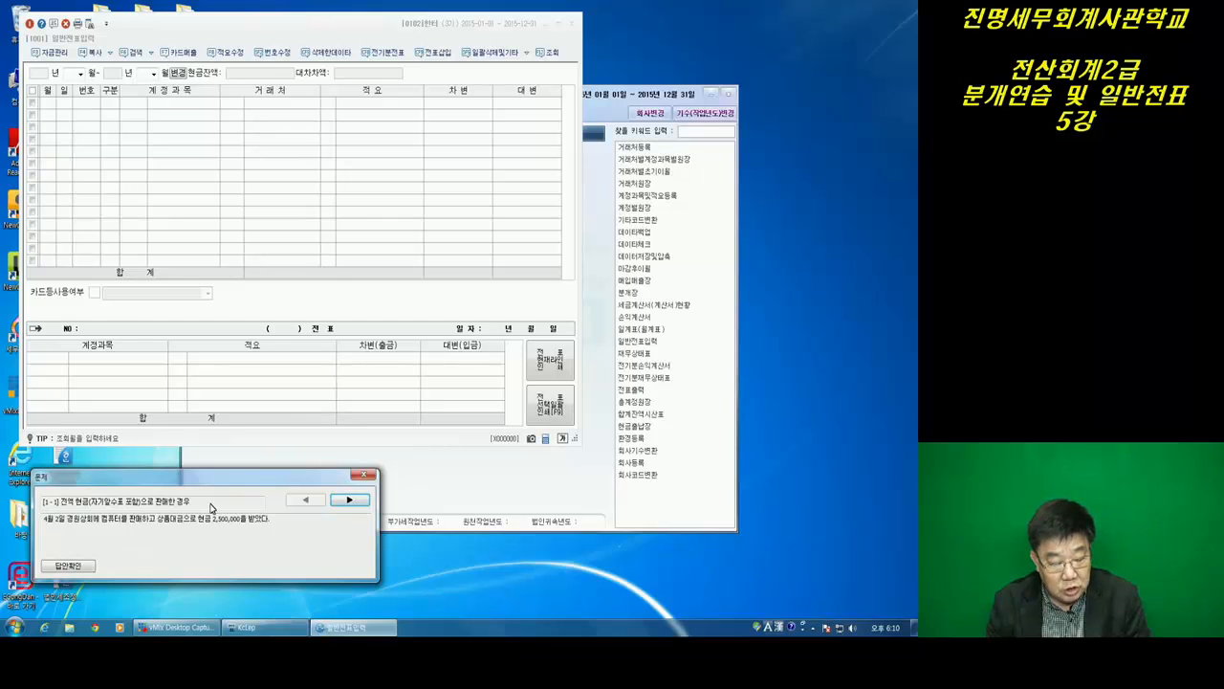
{"action": "left_click_drag", "start_coordinate": [261, 479], "coordinate": [268, 465]}
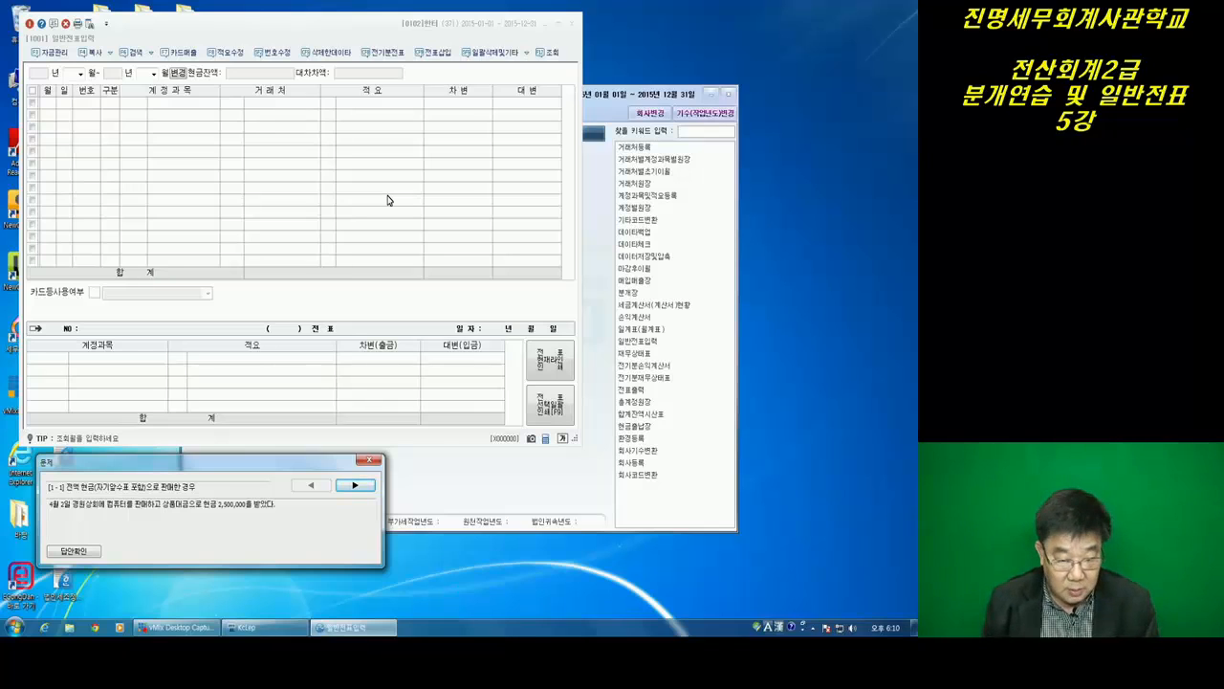
Open the 전표메모 window and set the voucher query period from month 01 to month 12 of 2015
{"action": "left_click", "coordinate": [255, 125]}
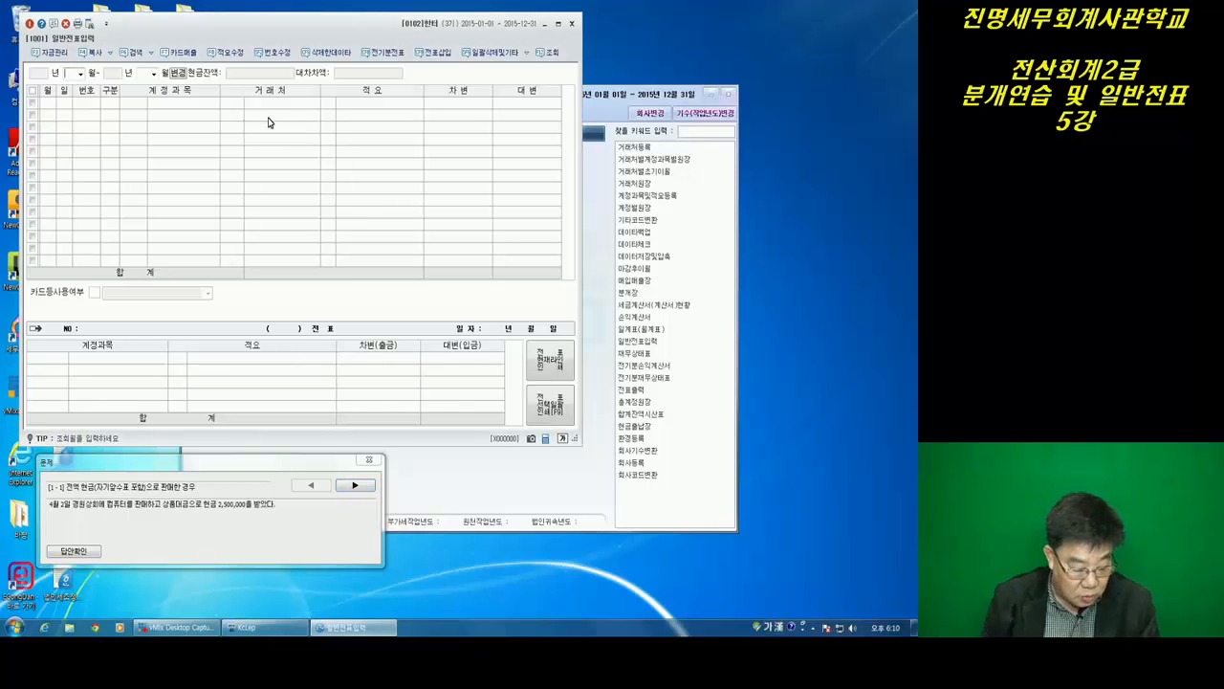
{"action": "key", "text": "F10"}
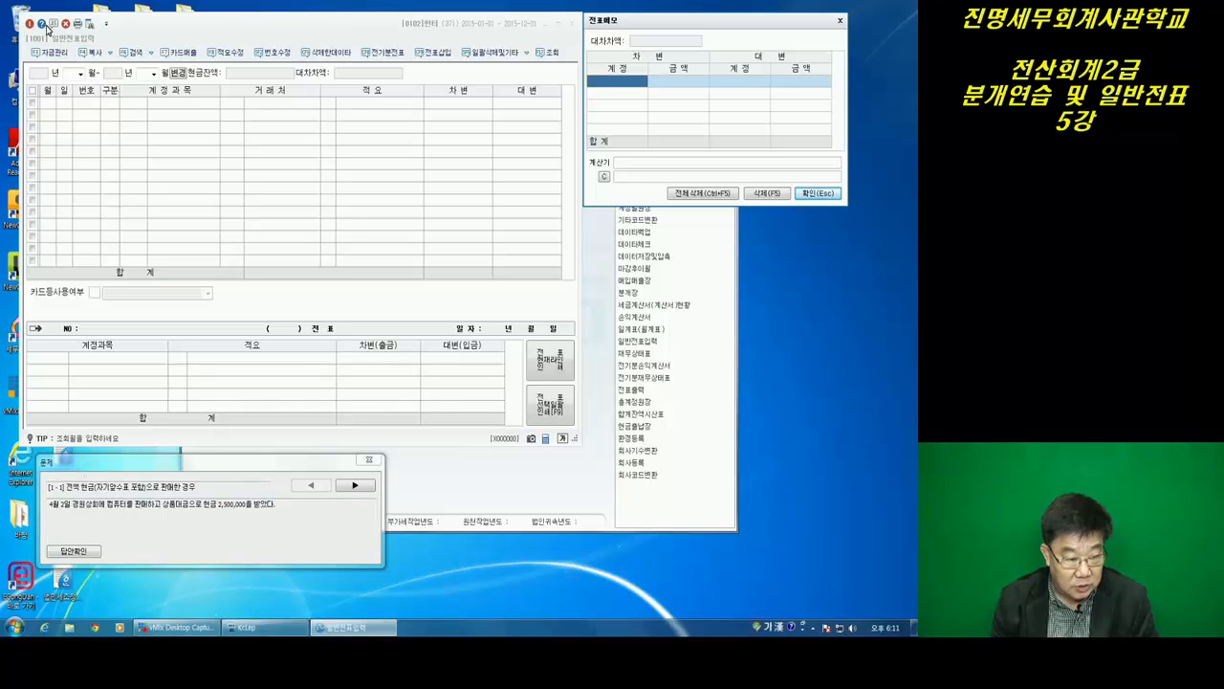
{"action": "left_click", "coordinate": [80, 74]}
{"action": "left_click", "coordinate": [77, 86]}
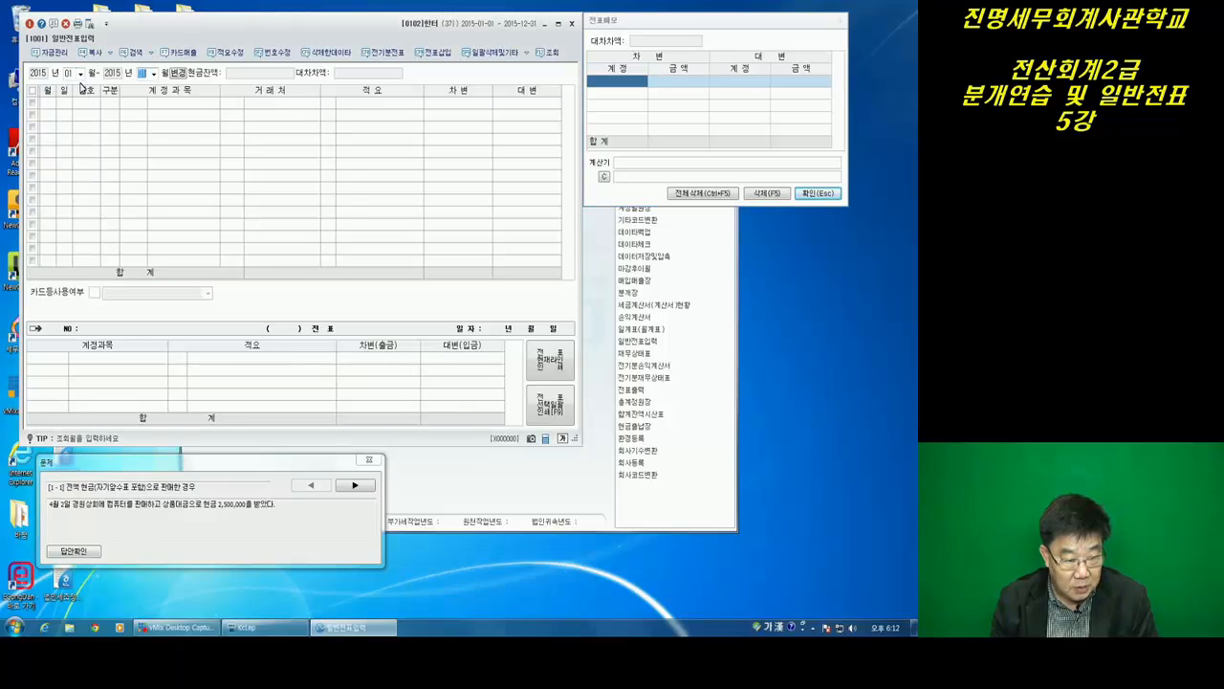
{"action": "left_click", "coordinate": [154, 73]}
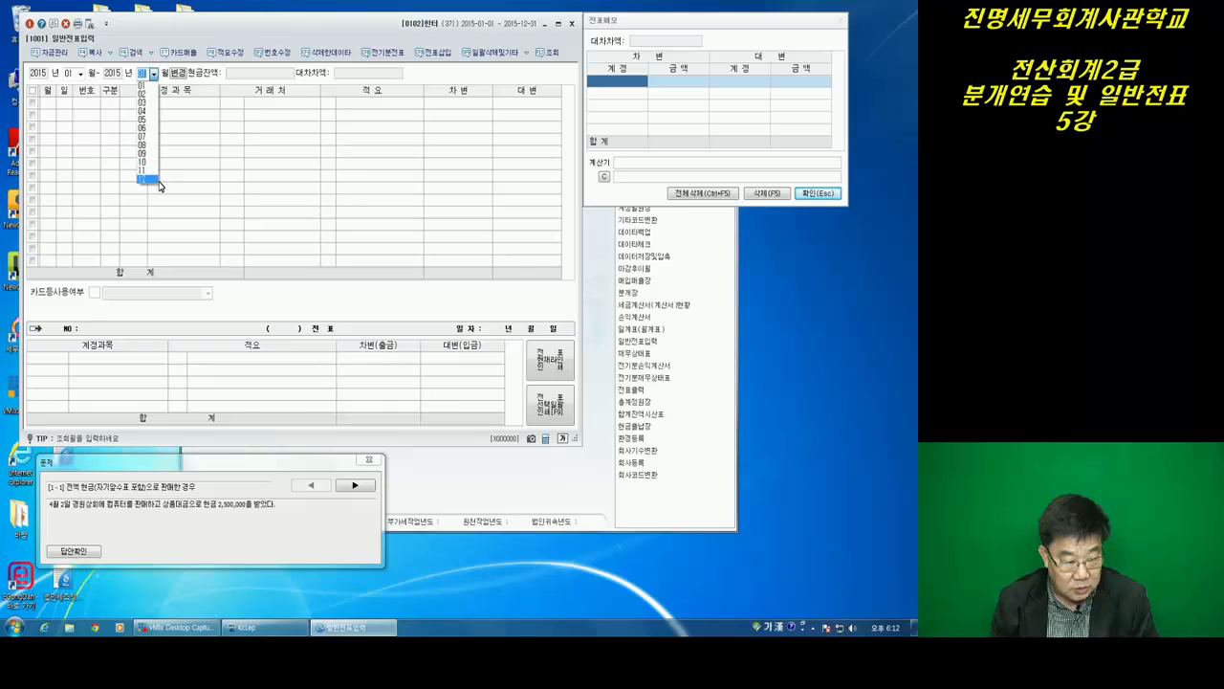
{"action": "left_click", "coordinate": [144, 179]}
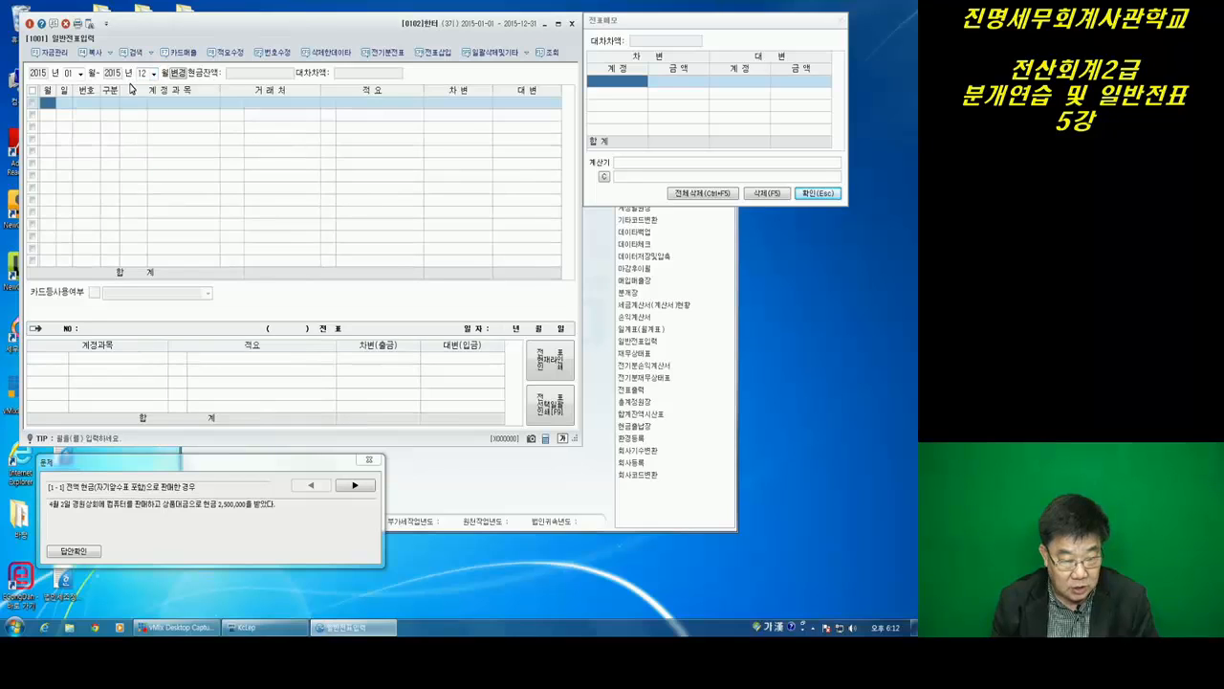
Begin the first voucher line with date 4월 2일 and 구분 입금
{"action": "left_click", "coordinate": [50, 107]}
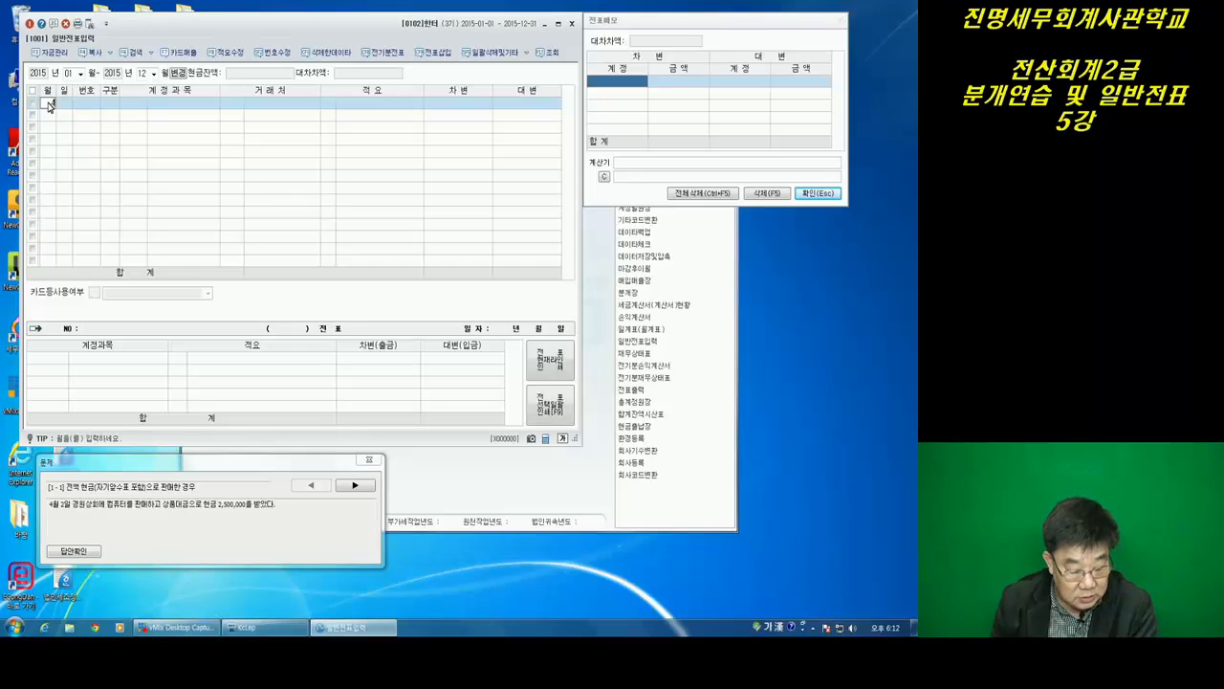
{"action": "type", "text": "4"}
{"action": "key", "text": "Return"}
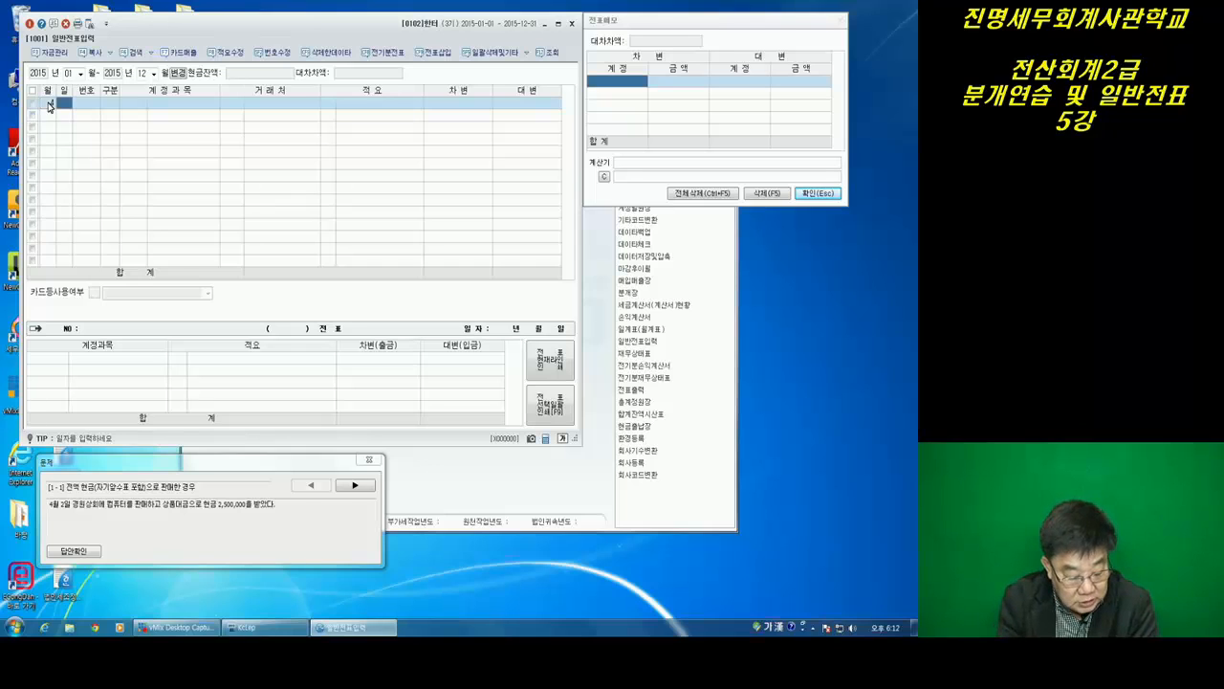
{"action": "type", "text": "2"}
{"action": "key", "text": "Return"}
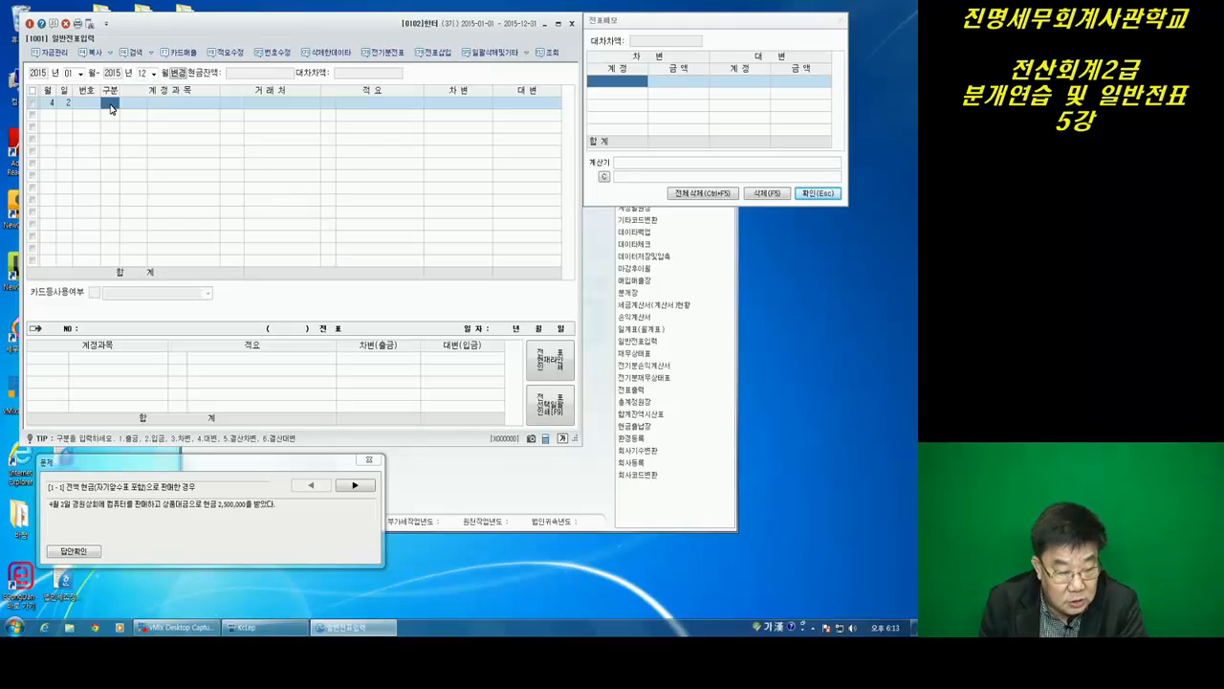
{"action": "type", "text": "2"}
{"action": "key", "text": "Return"}
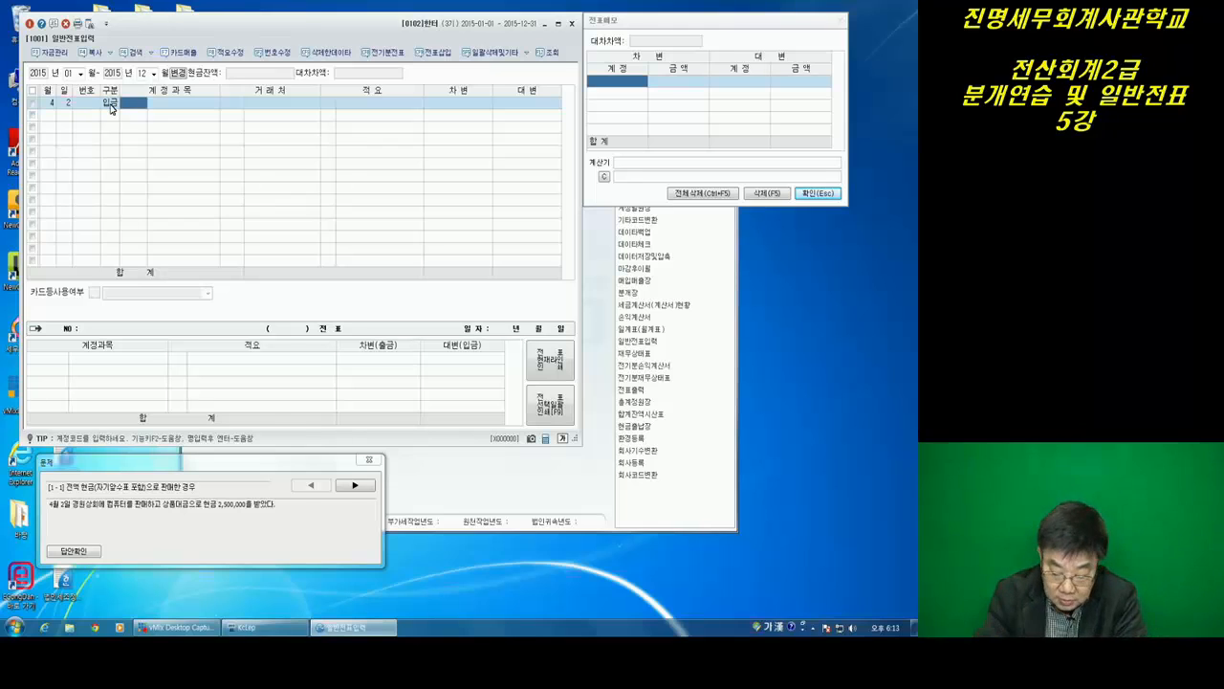
Complete the 입금 line with account 0401 상품매출, no 거래처 or 적요, and 2,500,000 in the credit column
{"action": "type", "text": "401"}
{"action": "key", "text": "Return"}
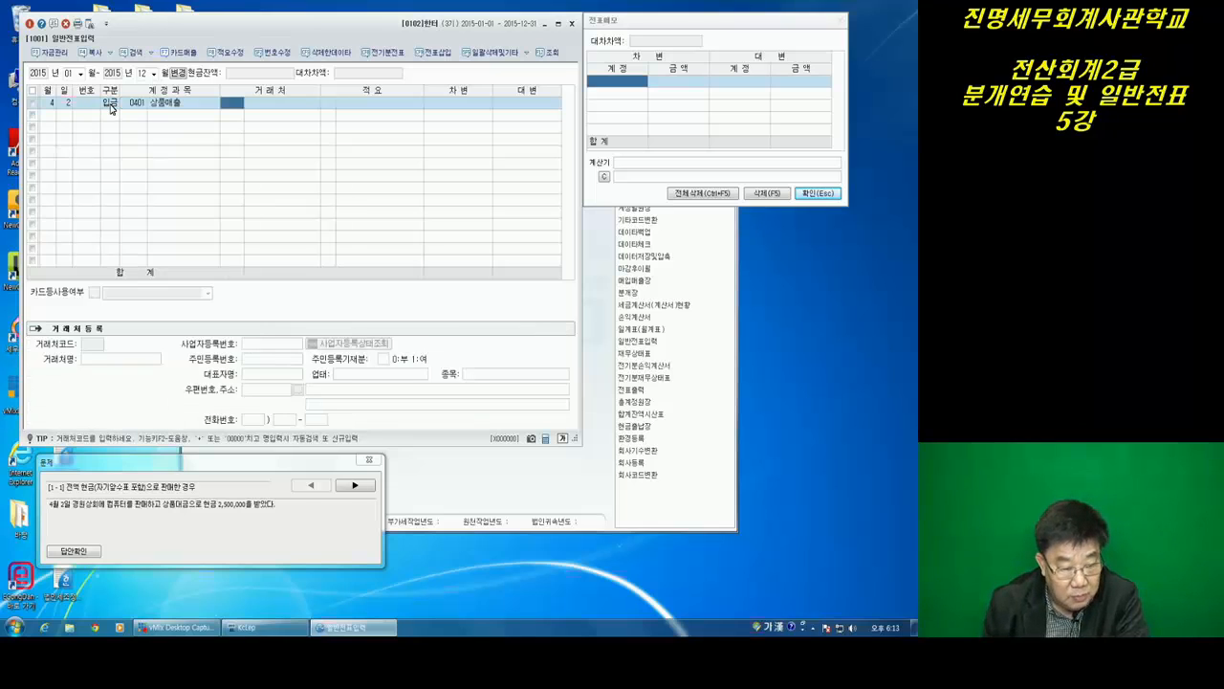
{"action": "key", "text": "Return"}
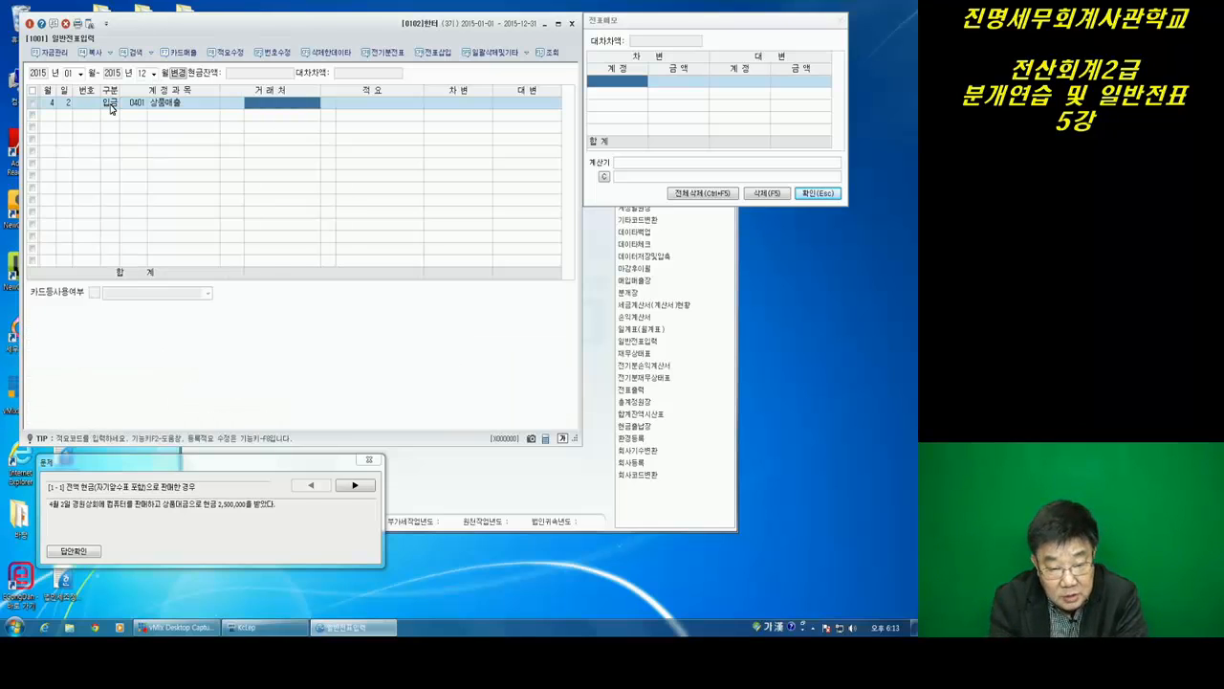
{"action": "key", "text": "Return"}
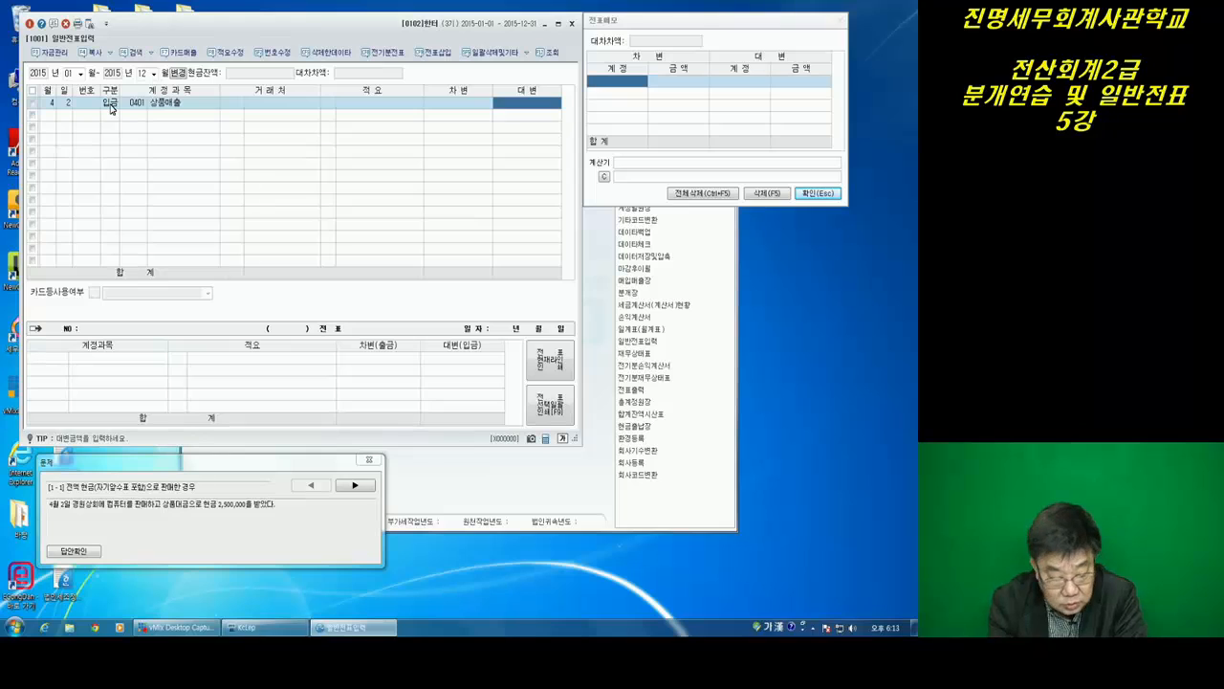
{"action": "type", "text": "2,"}
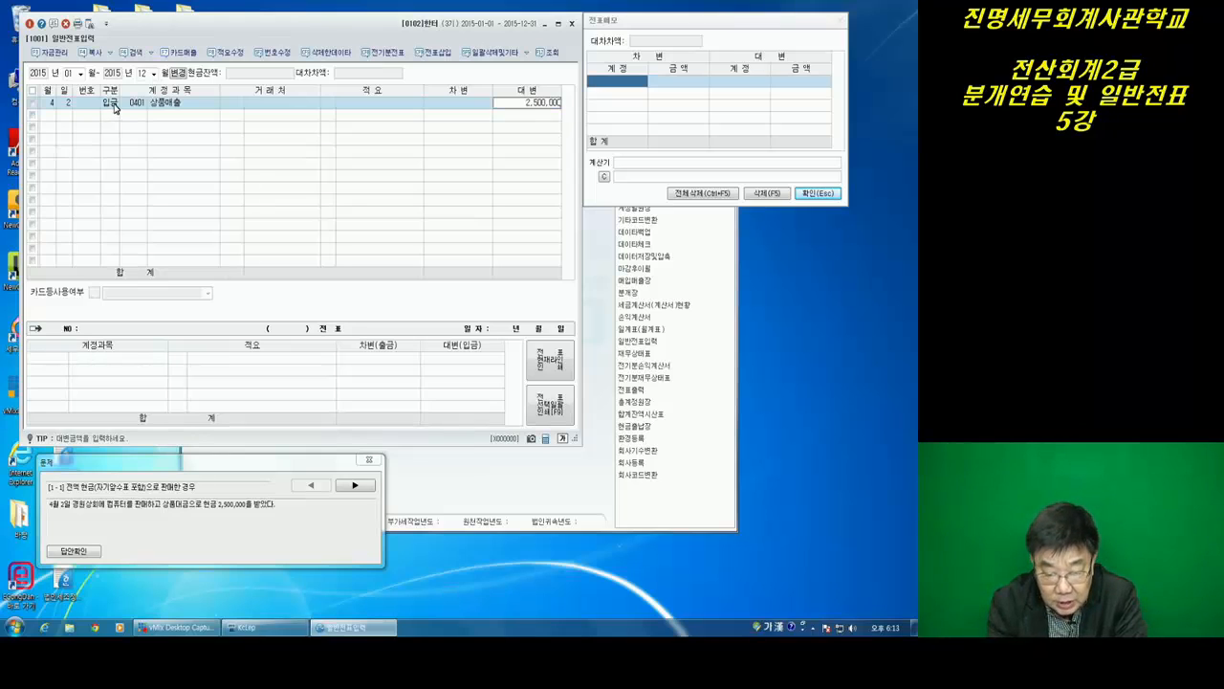
{"action": "type", "text": "500,000"}
{"action": "key", "text": "Return"}
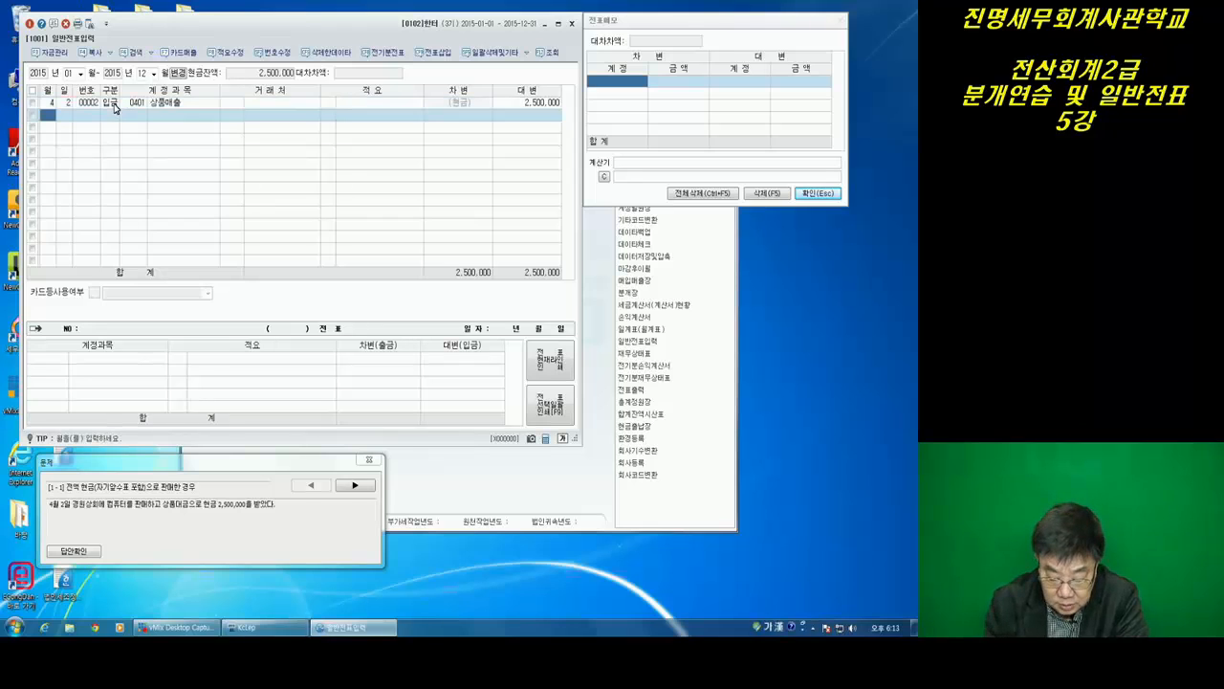
Change the 구분 of the 4월 2일 상품매출 line from 입금 to 대변
{"action": "left_click", "coordinate": [211, 103]}
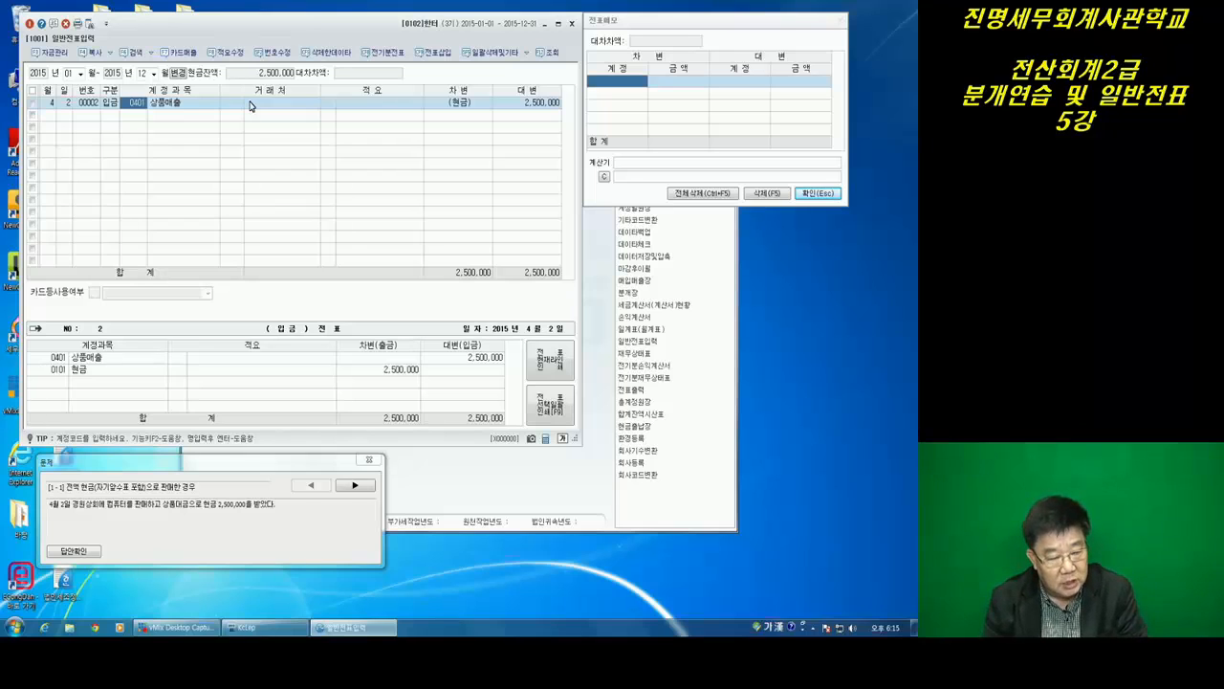
{"action": "left_click", "coordinate": [117, 108]}
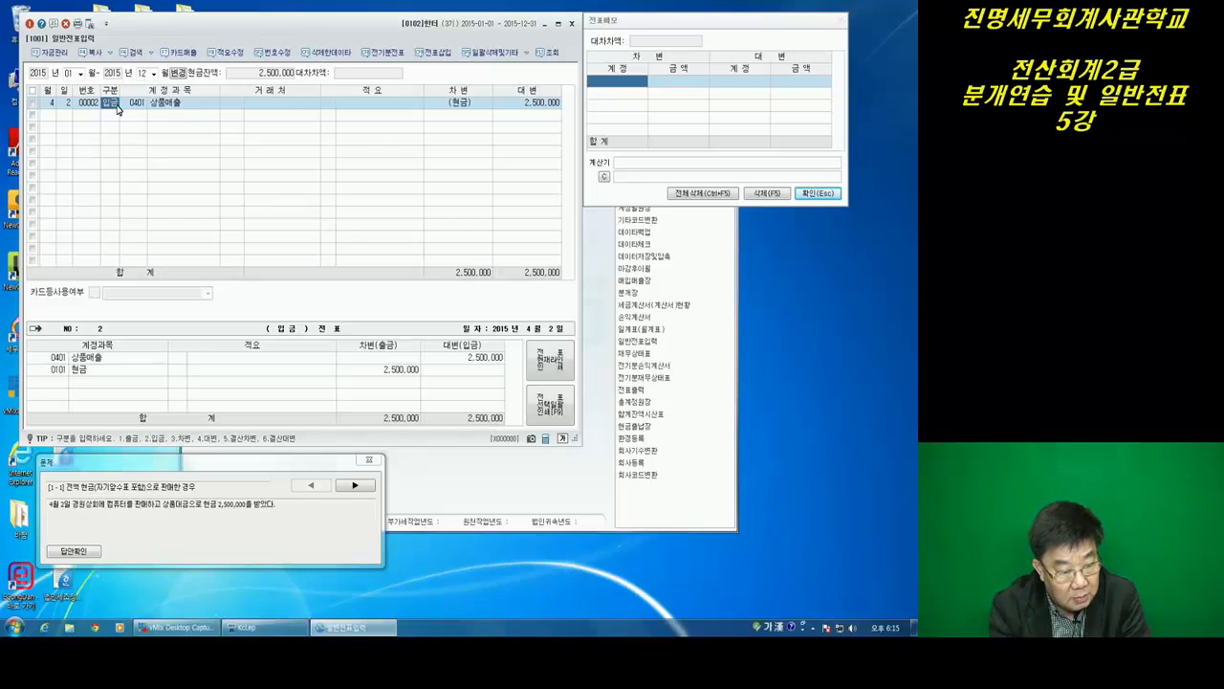
{"action": "type", "text": "4"}
{"action": "key", "text": "Return"}
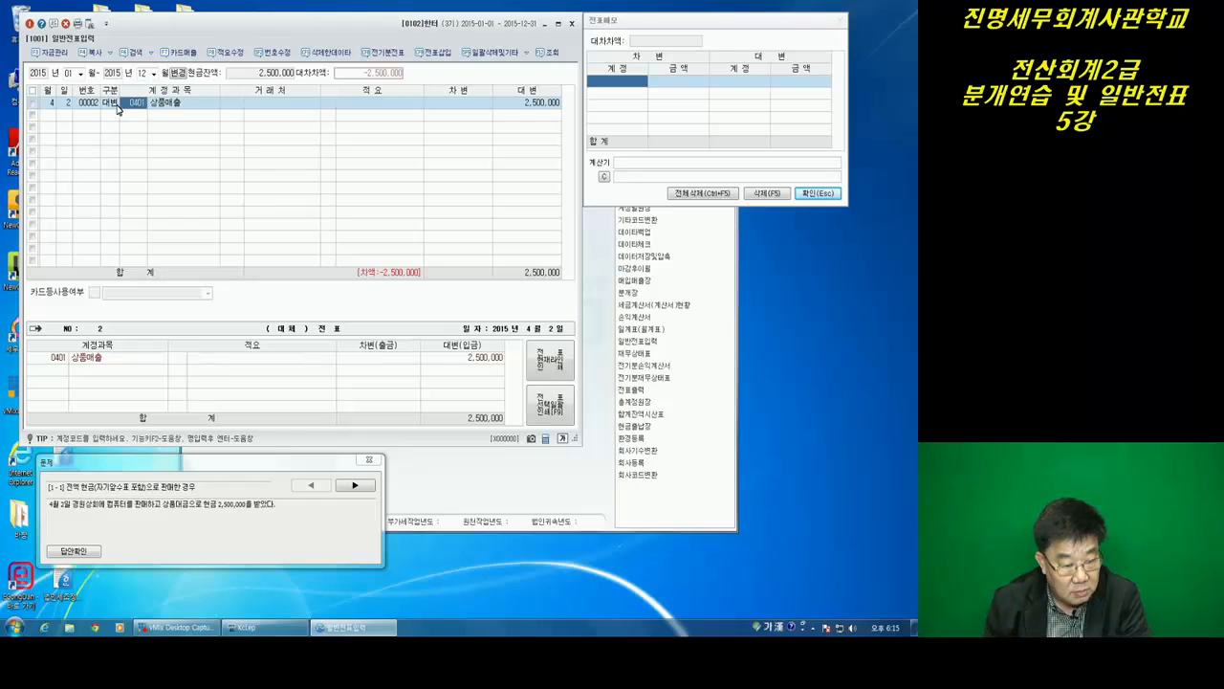
Turn the first 4월 2일 line into a 차변 entry for account 0101 현금, leaving 거래처 and 적요 blank
{"action": "left_click", "coordinate": [111, 102]}
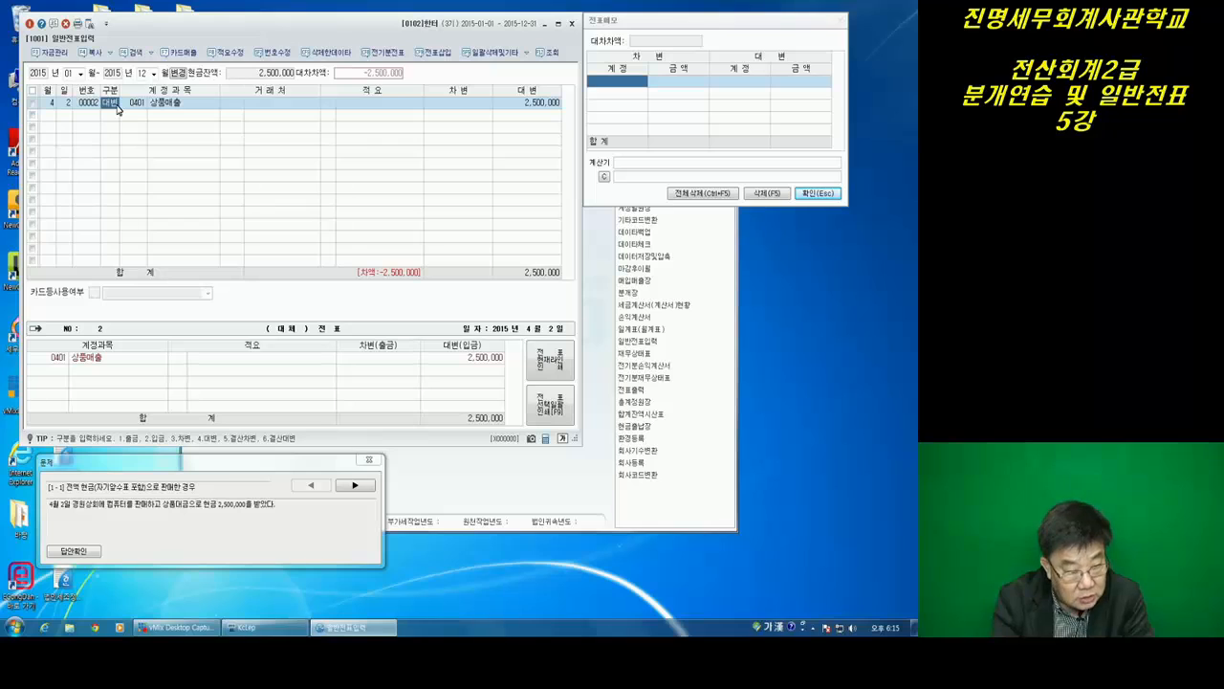
{"action": "type", "text": "3"}
{"action": "key", "text": "Return"}
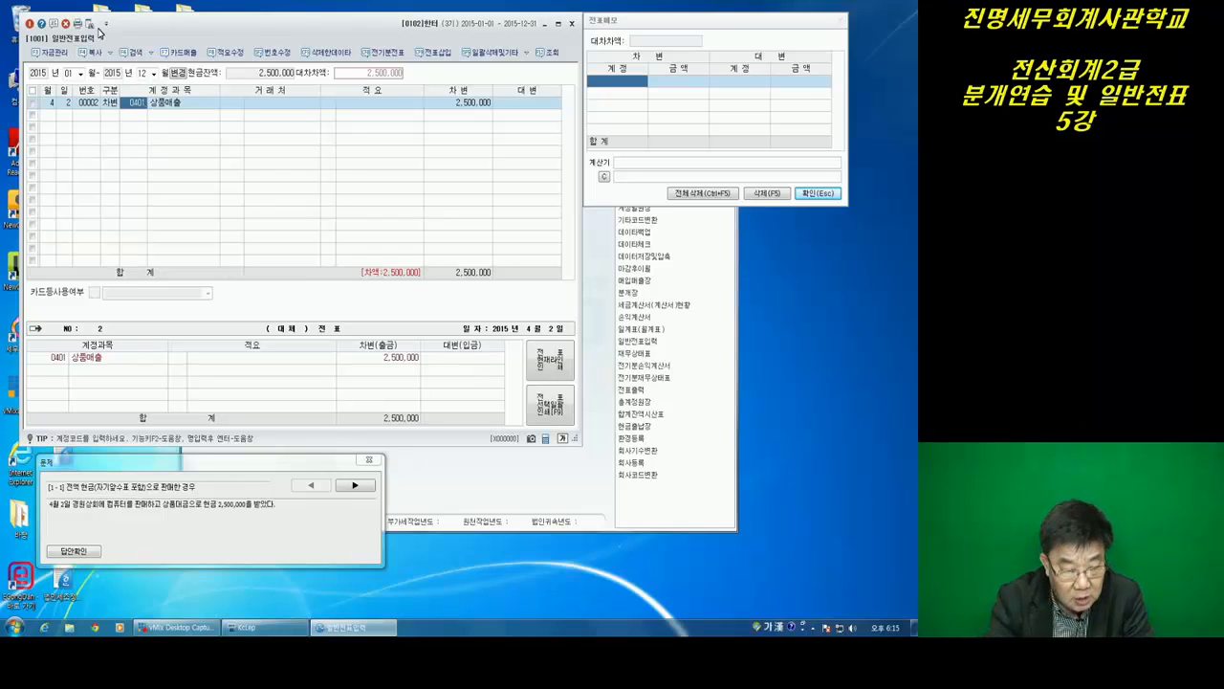
{"action": "type", "text": "101"}
{"action": "key", "text": "Return"}
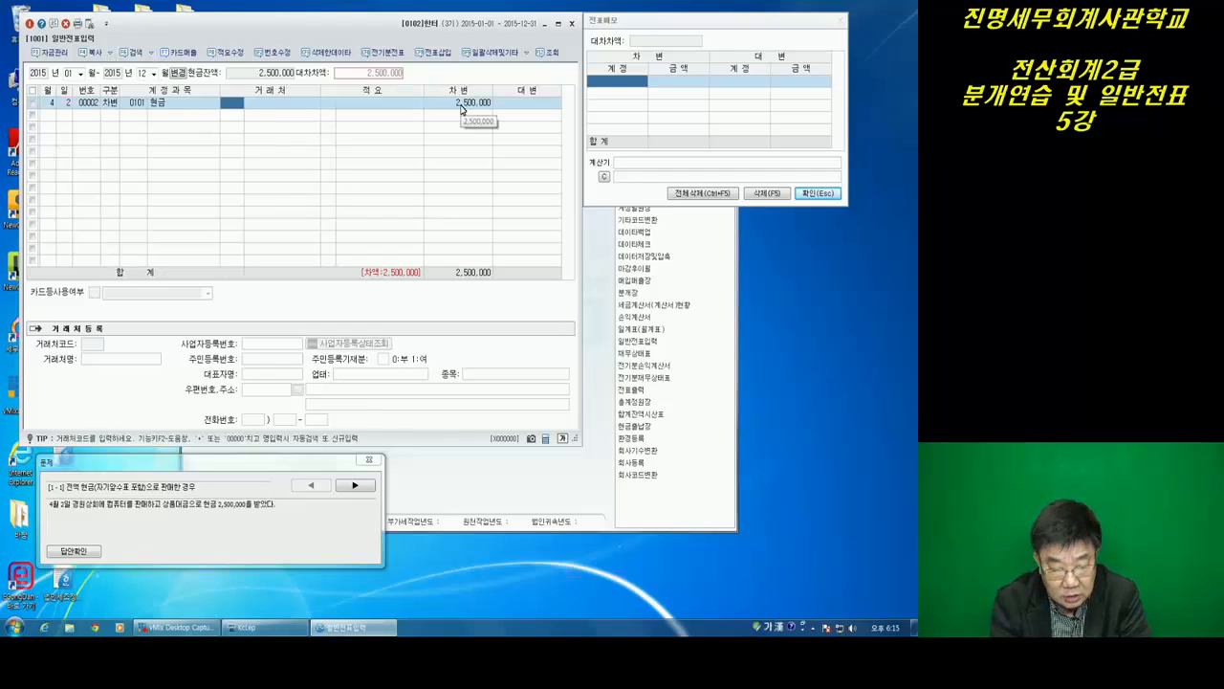
{"action": "key", "text": "Return"}
{"action": "key", "text": "Return"}
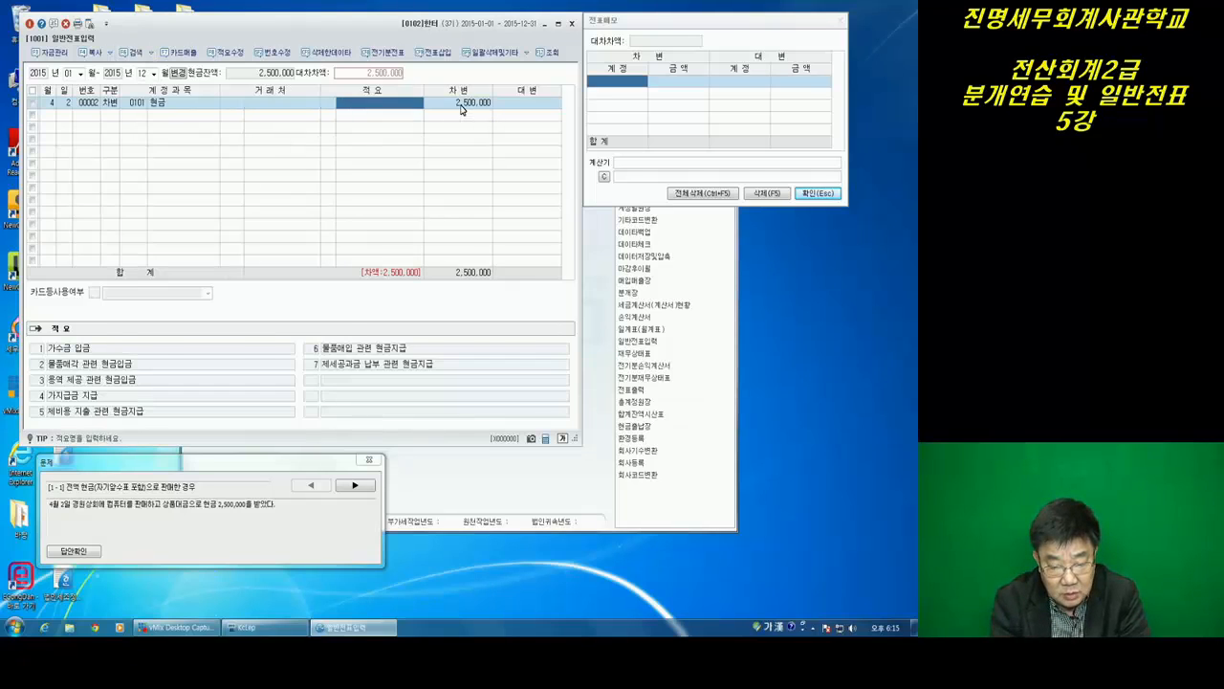
{"action": "key", "text": "Return"}
{"action": "key", "text": "Return"}
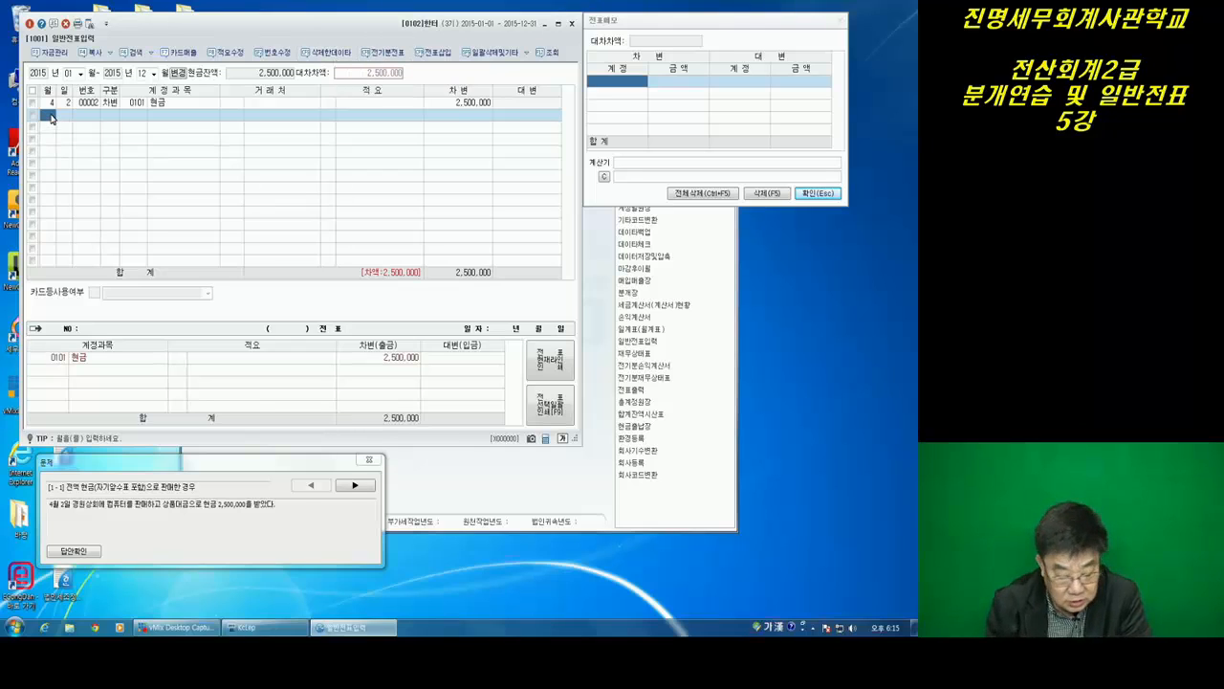
Add a second line dated 4월 2일 as 대변 with account 0401 상품매출
{"action": "type", "text": "4"}
{"action": "key", "text": "Return"}
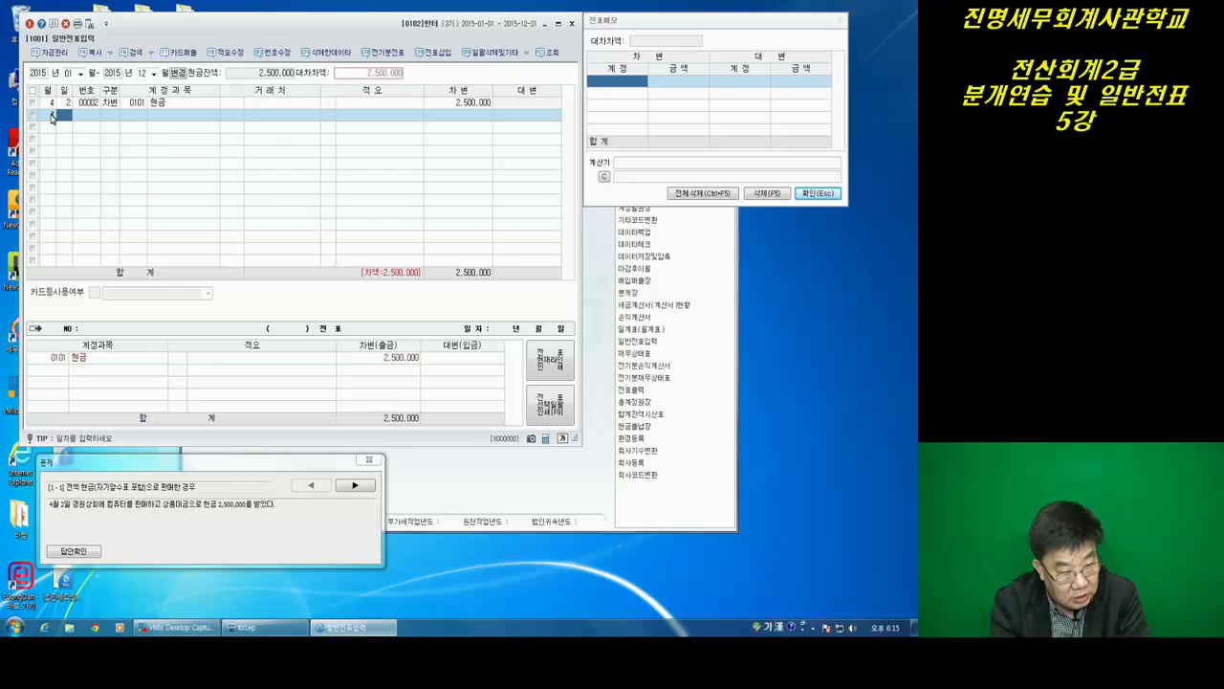
{"action": "type", "text": "2"}
{"action": "key", "text": "Return"}
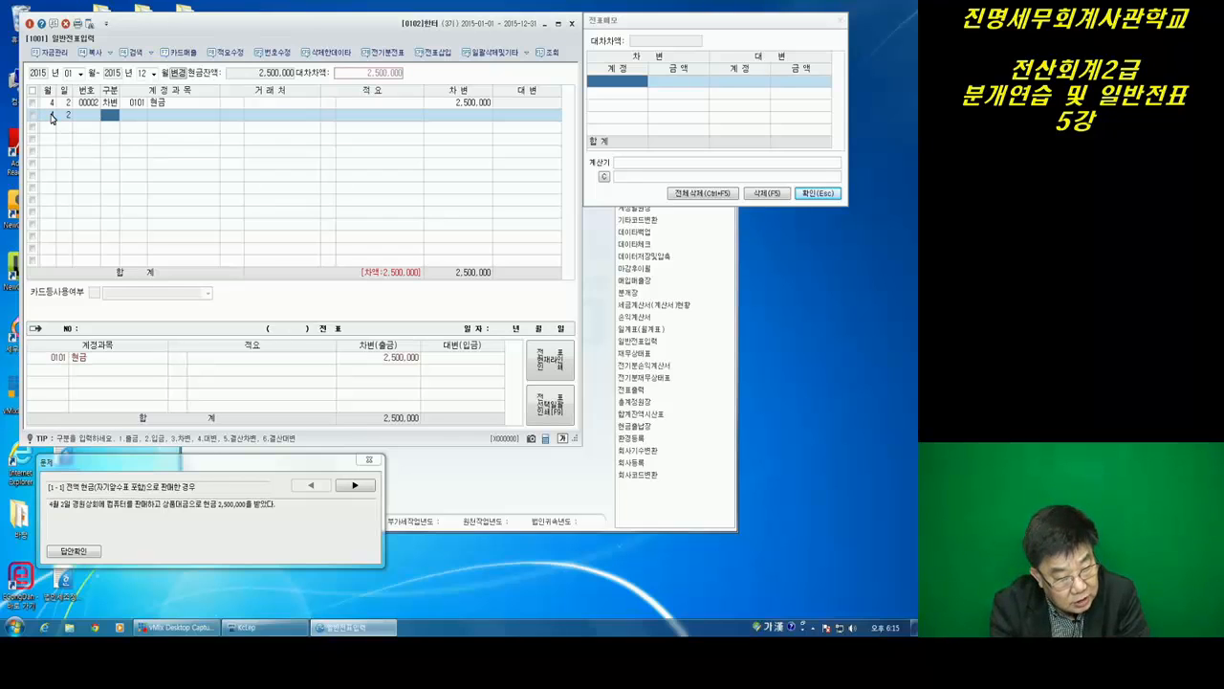
{"action": "type", "text": "4"}
{"action": "key", "text": "Return"}
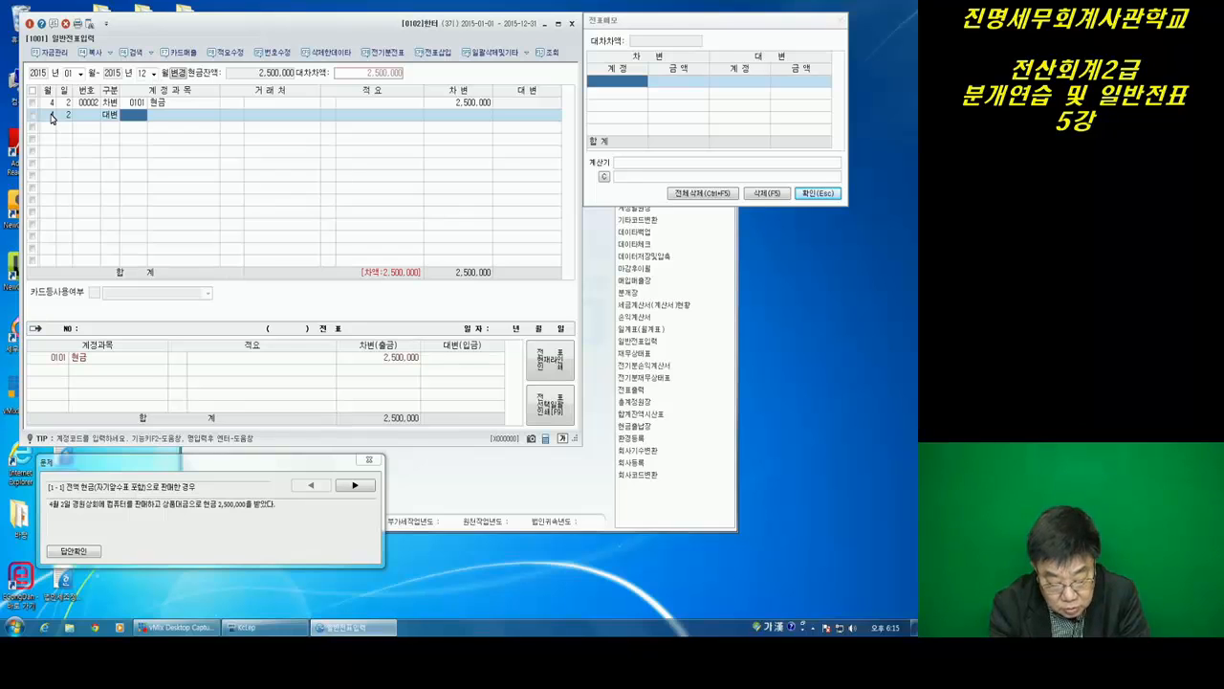
{"action": "type", "text": "401"}
{"action": "key", "text": "Return"}
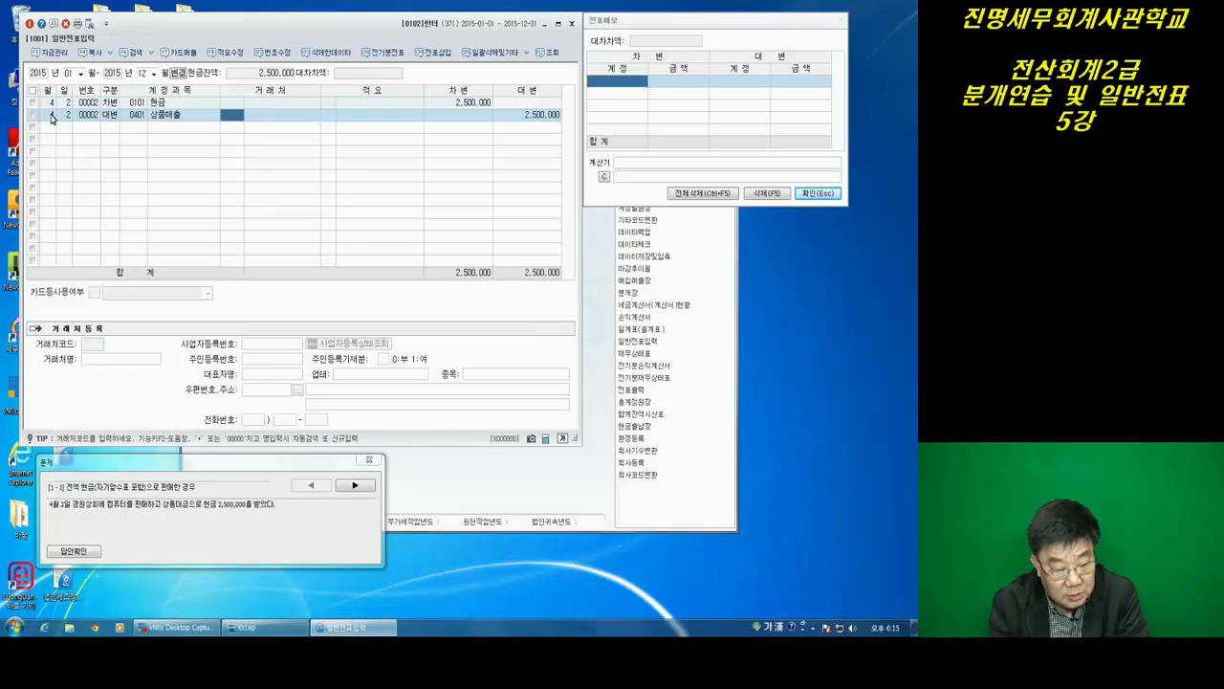
Look up account codes containing 외 from the 상품매출 line's account field, then close the lookup without choosing one
{"action": "left_click", "coordinate": [64, 116]}
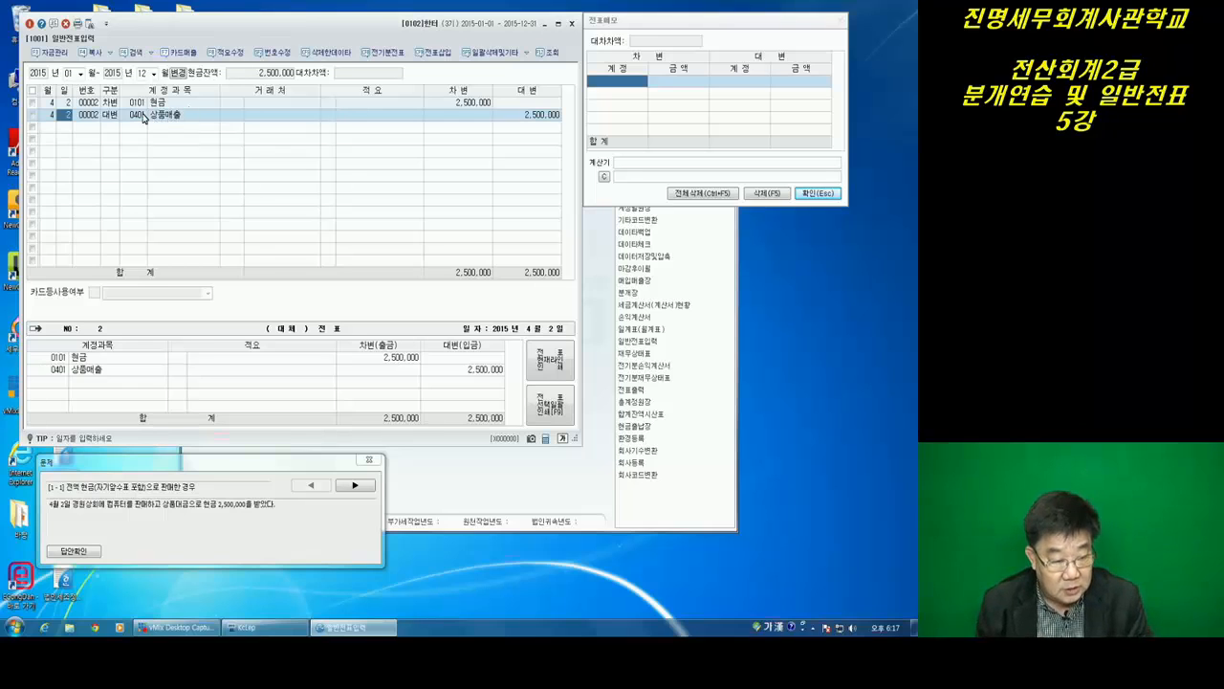
{"action": "left_click", "coordinate": [144, 117]}
{"action": "key", "text": "F2"}
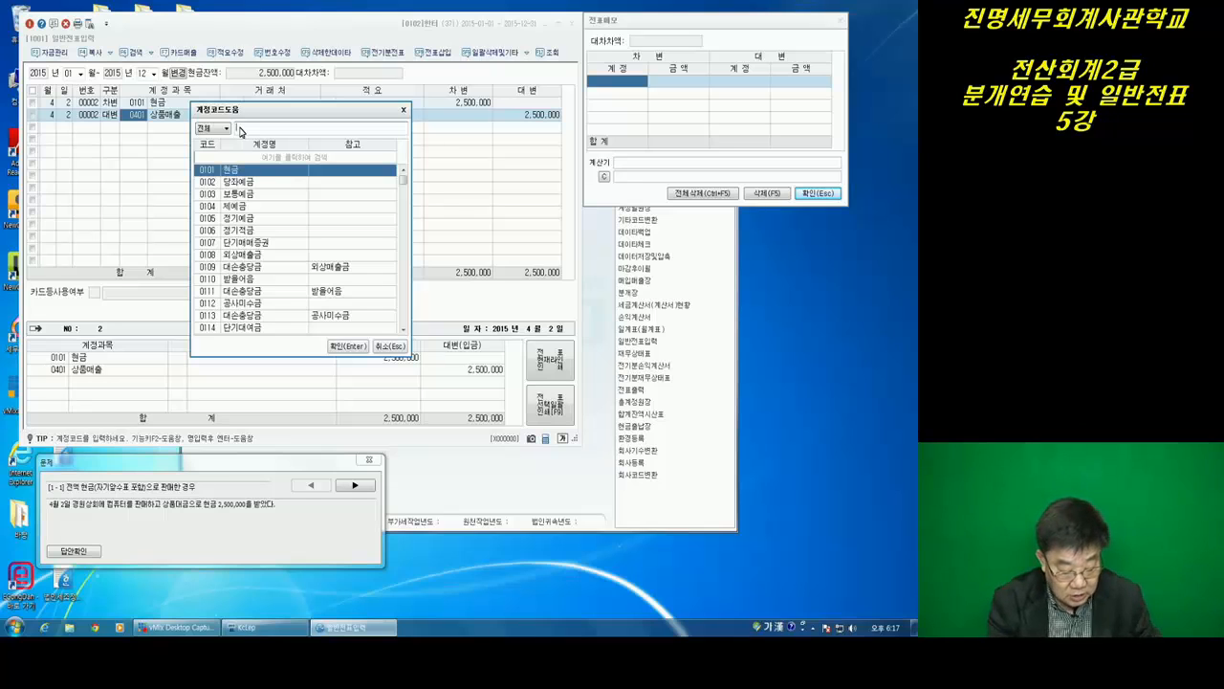
{"action": "type", "text": "ㅇㅚ"}
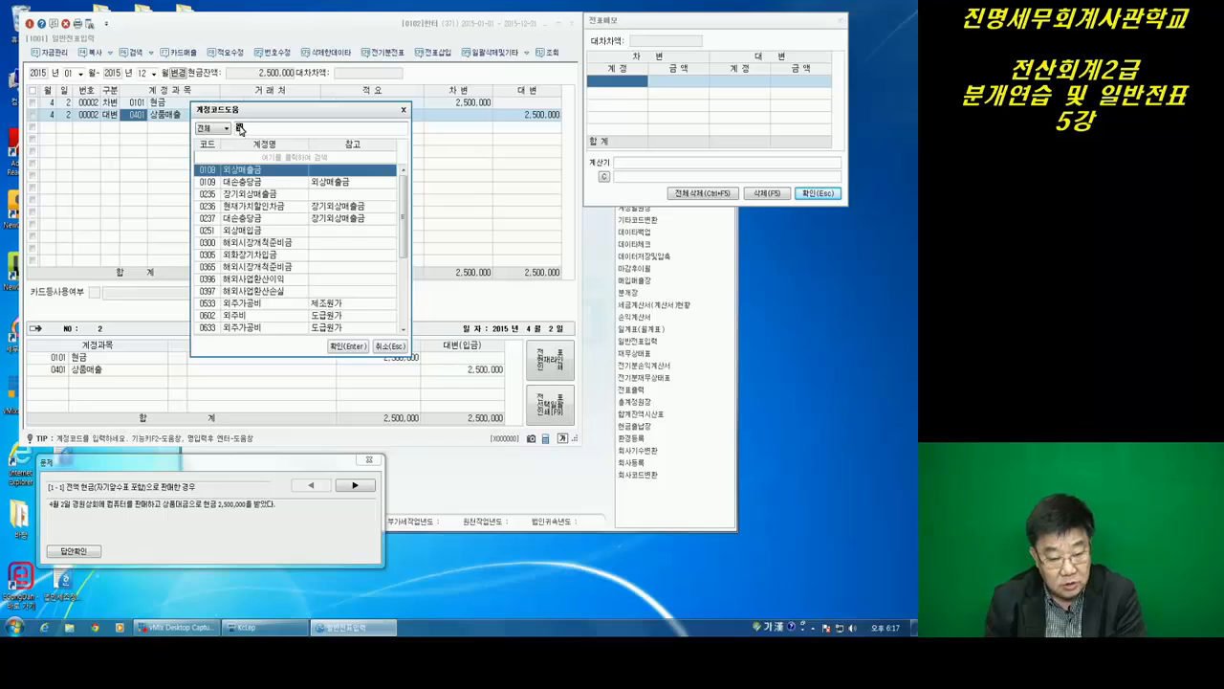
{"action": "left_click", "coordinate": [403, 111]}
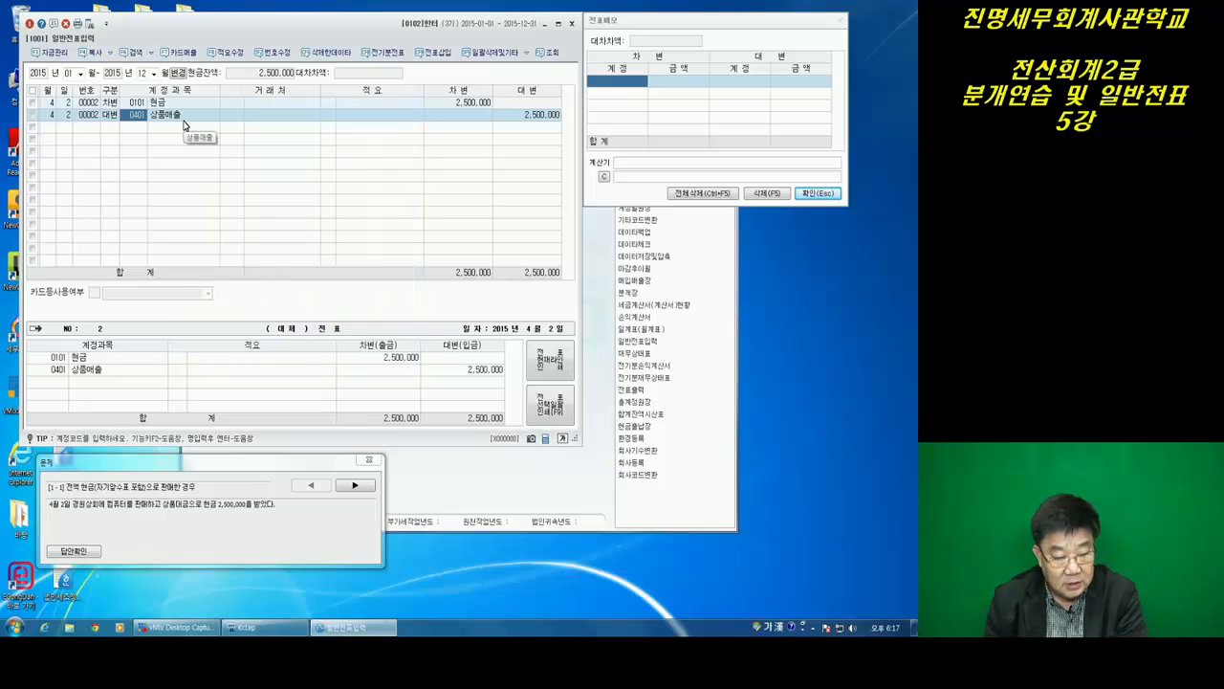
{"action": "left_click", "coordinate": [232, 116]}
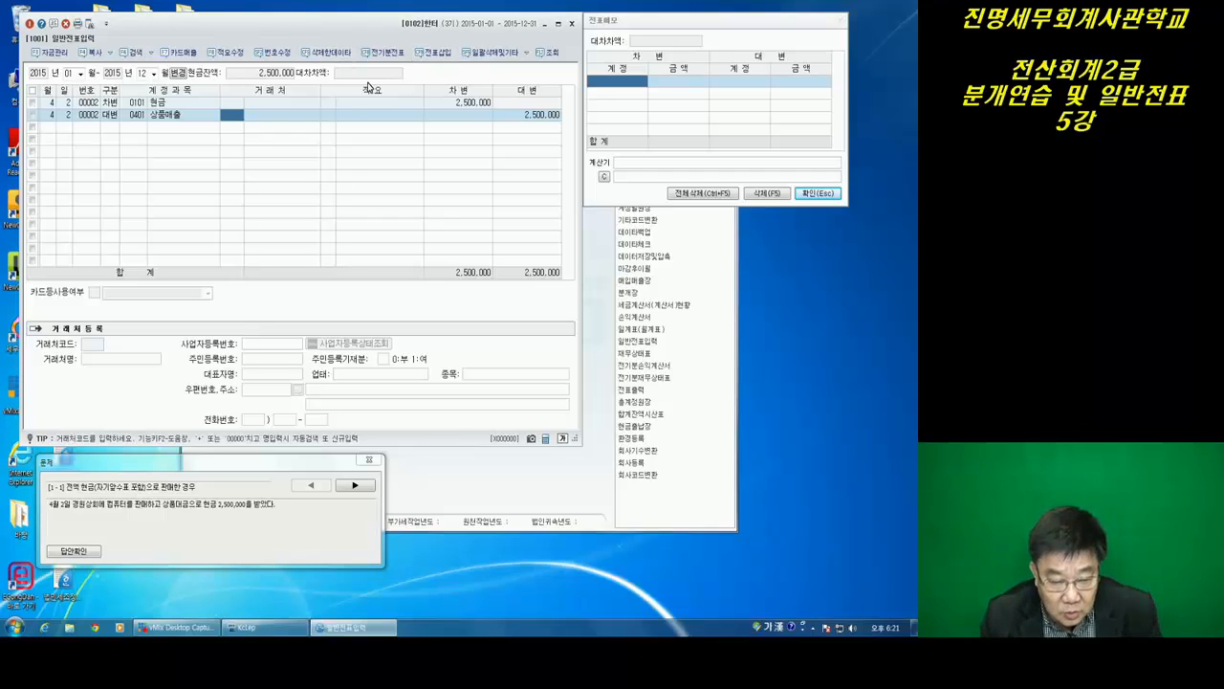
{"action": "left_click", "coordinate": [332, 115]}
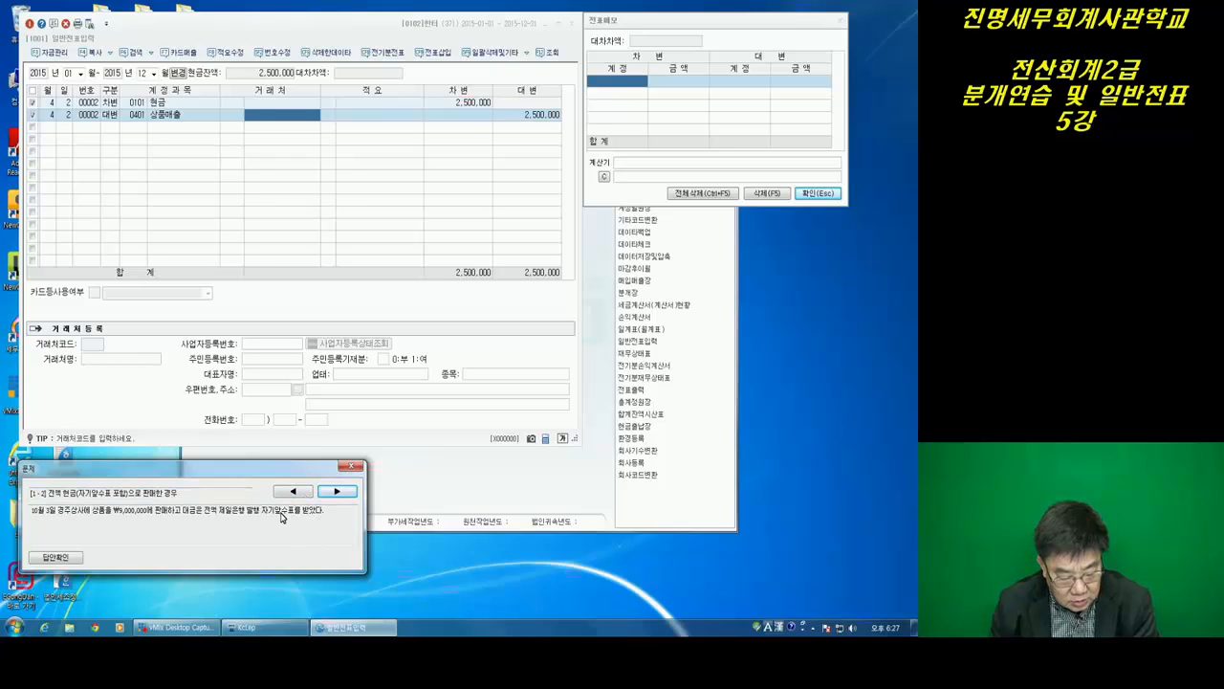
Start a new journal line dated 10월 3일 with 구분 입금
{"action": "left_click", "coordinate": [53, 133]}
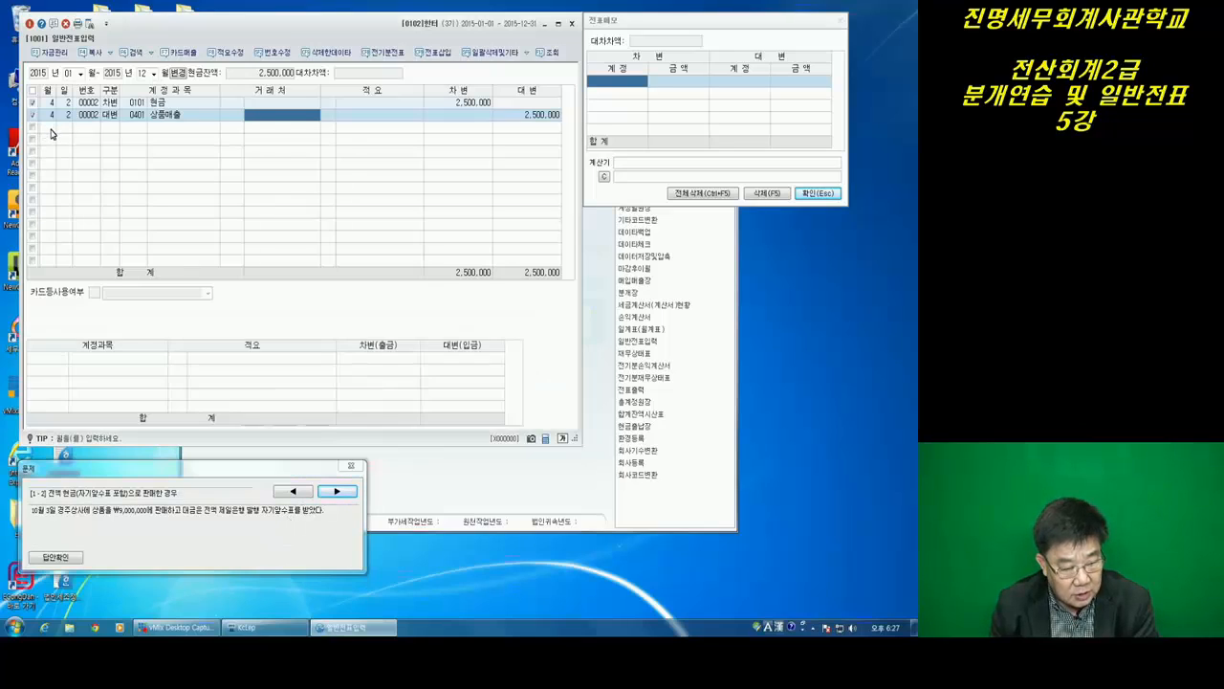
{"action": "type", "text": "10"}
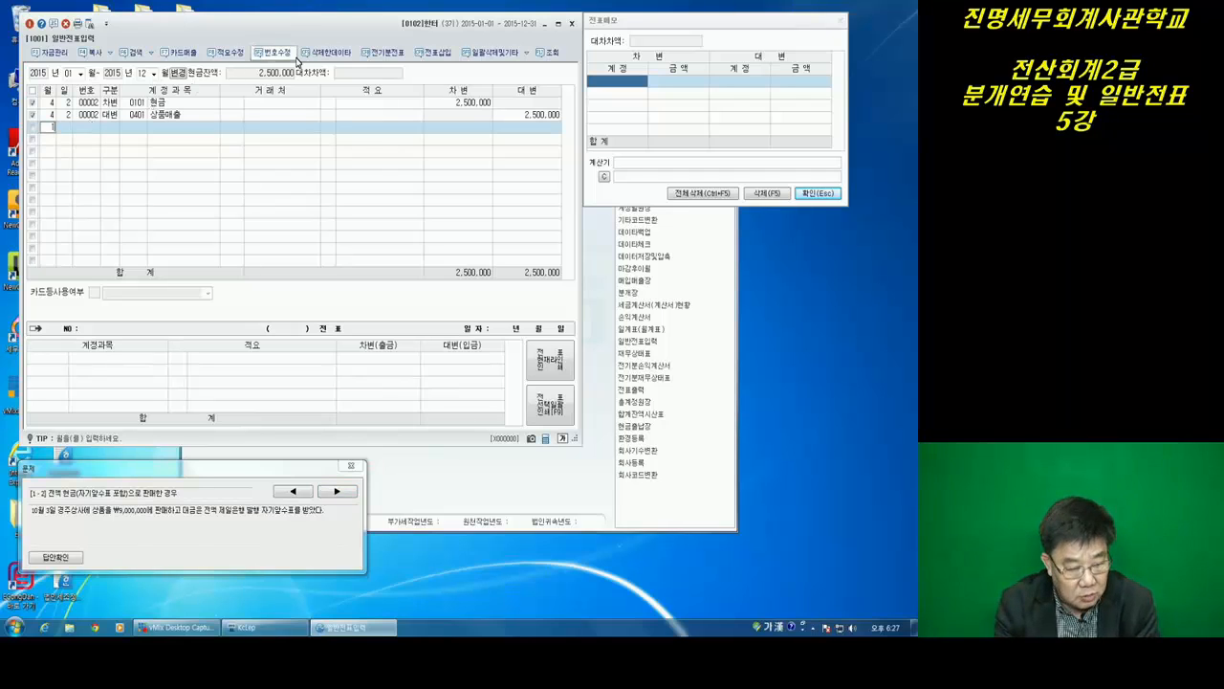
{"action": "key", "text": "Return"}
{"action": "type", "text": "3"}
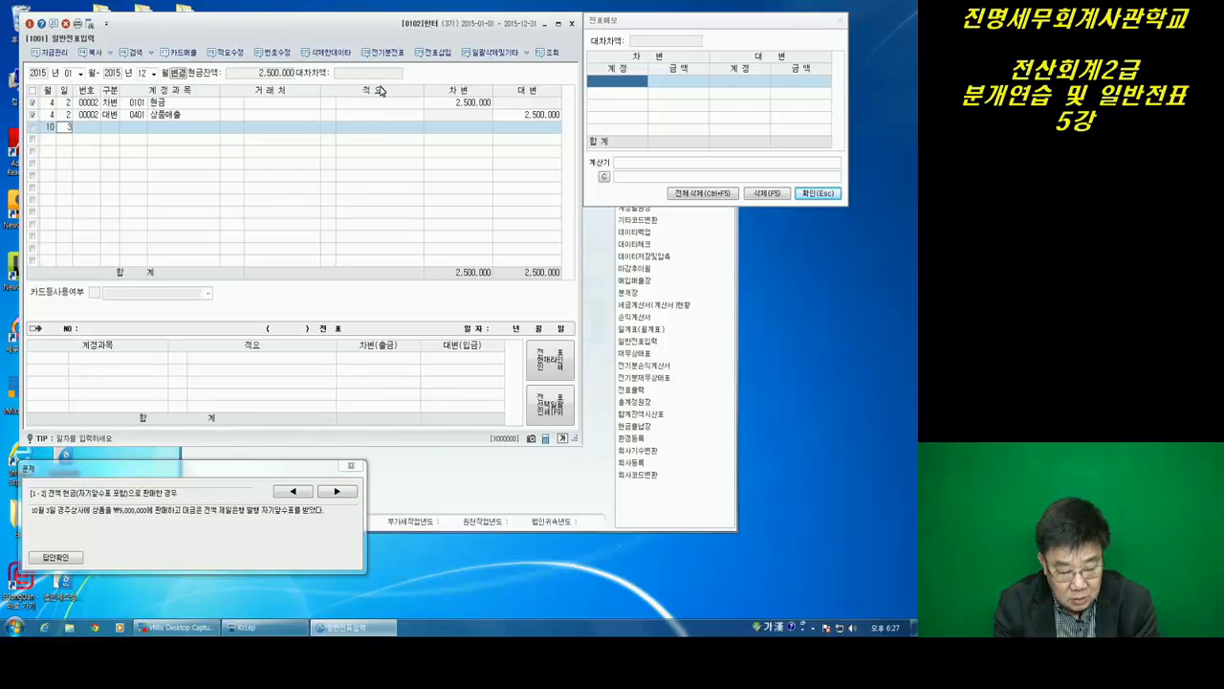
{"action": "key", "text": "Return"}
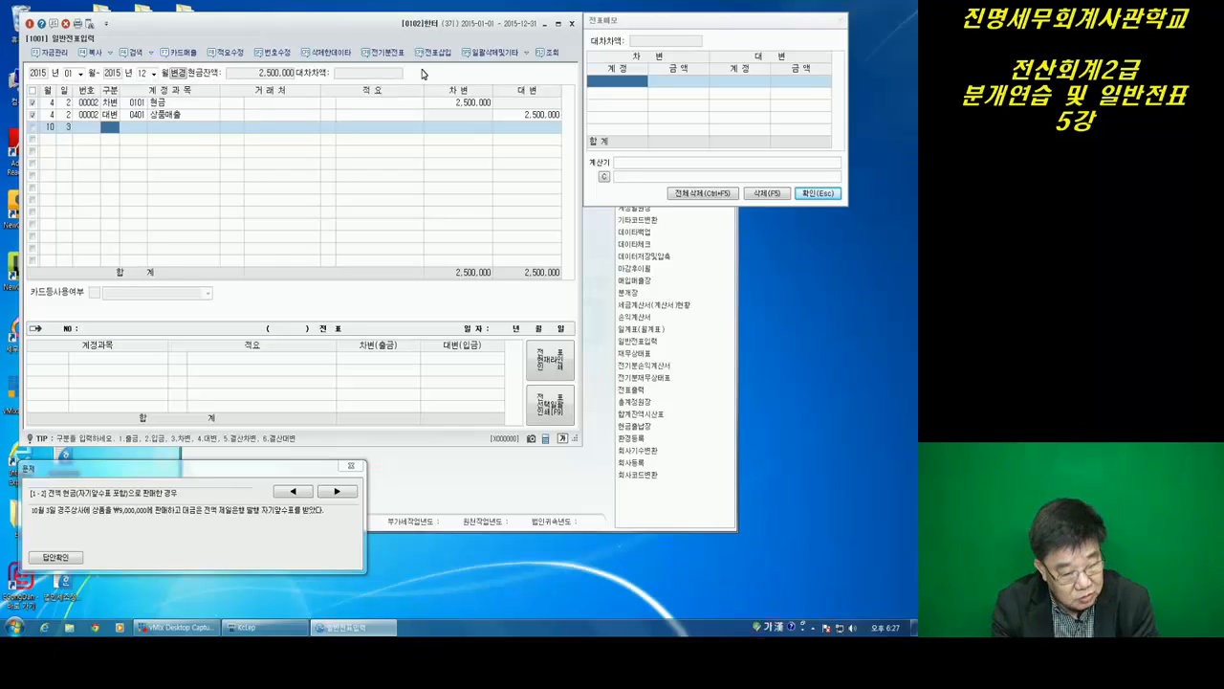
{"action": "type", "text": "2"}
{"action": "key", "text": "Return"}
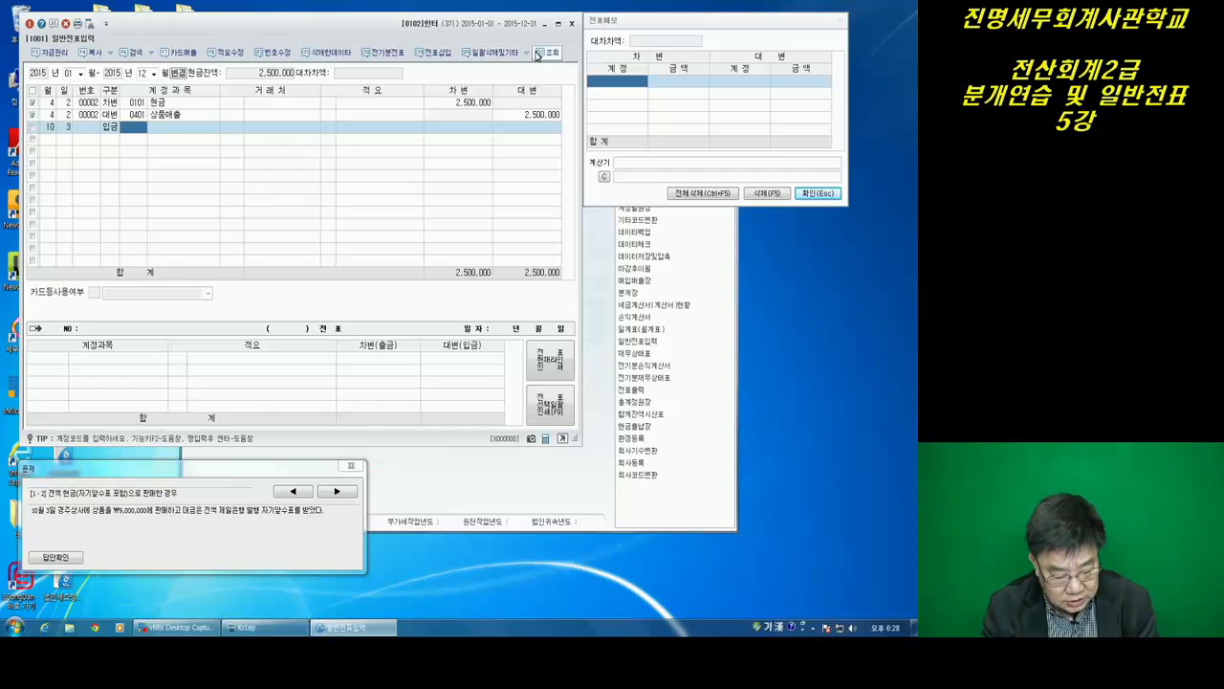
Complete the 10월 3일 line with account 0401 상품매출 and a 대변 amount of 9,000,000, leaving 거래처 and 적요 blank
{"action": "type", "text": "401"}
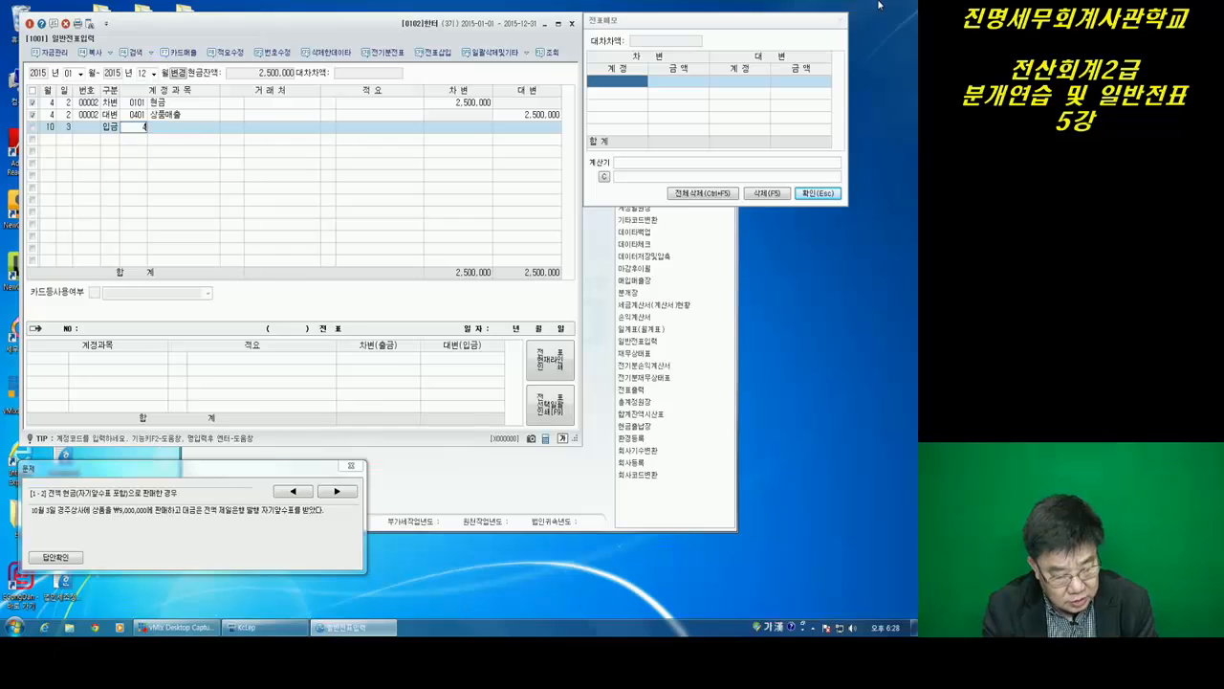
{"action": "key", "text": "Return"}
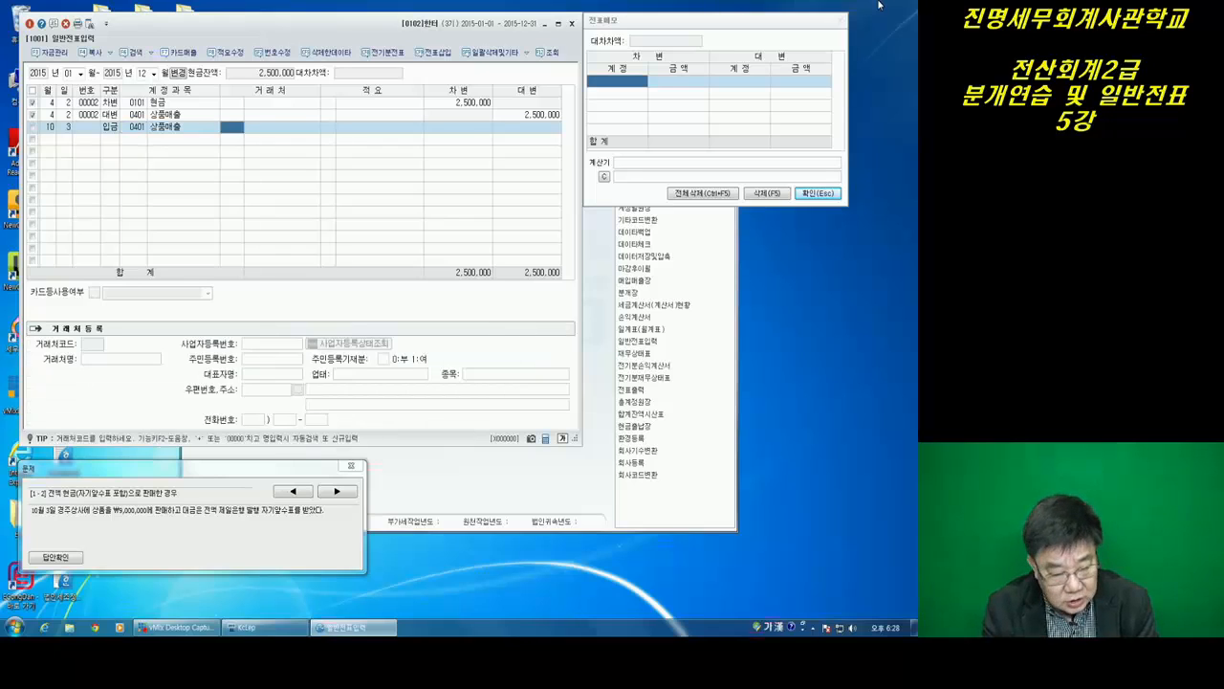
{"action": "key", "text": "Return"}
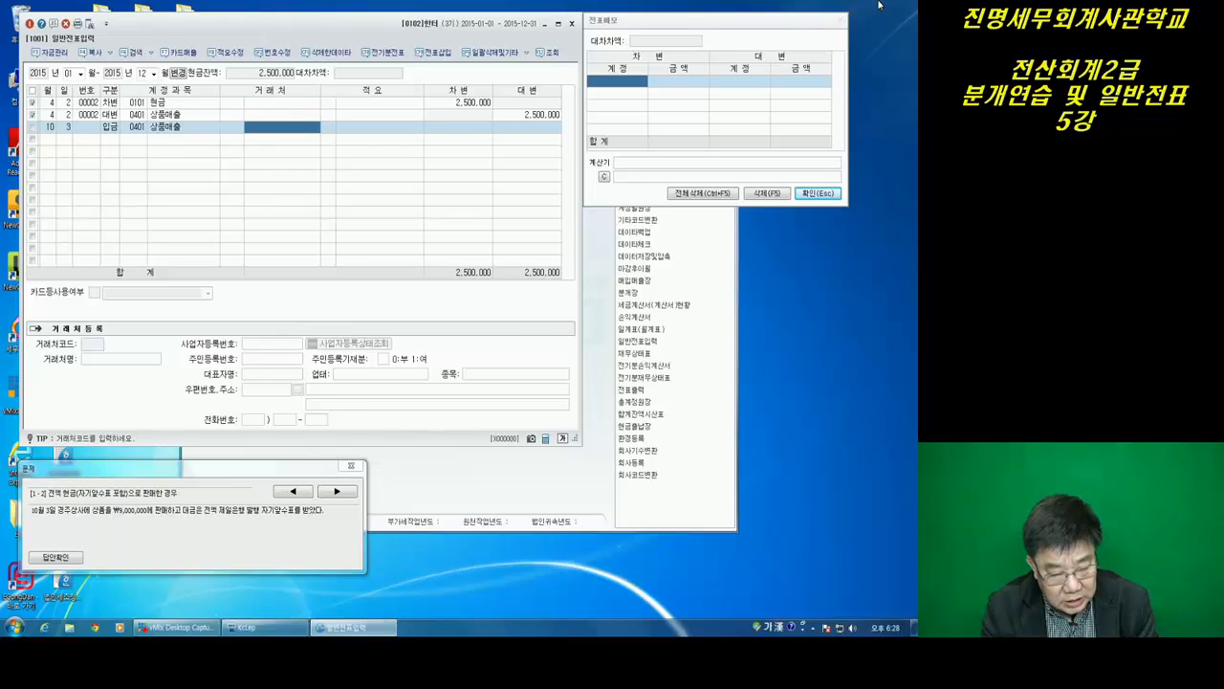
{"action": "key", "text": "Return"}
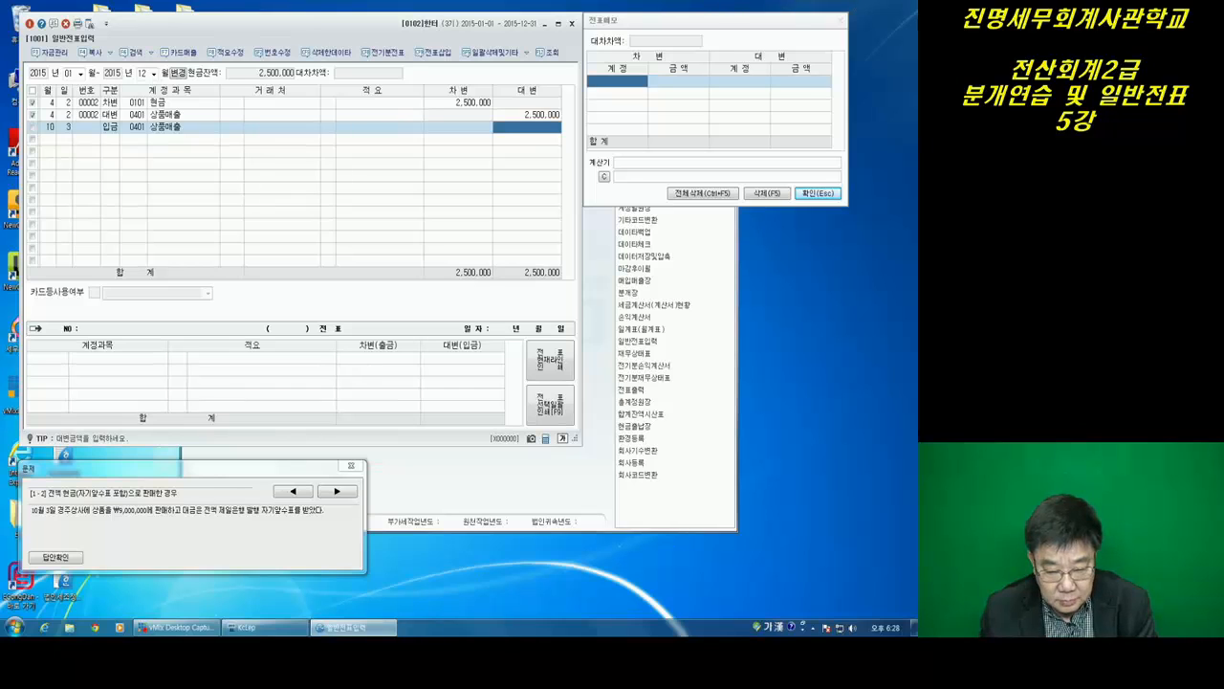
{"action": "left_click", "coordinate": [329, 128]}
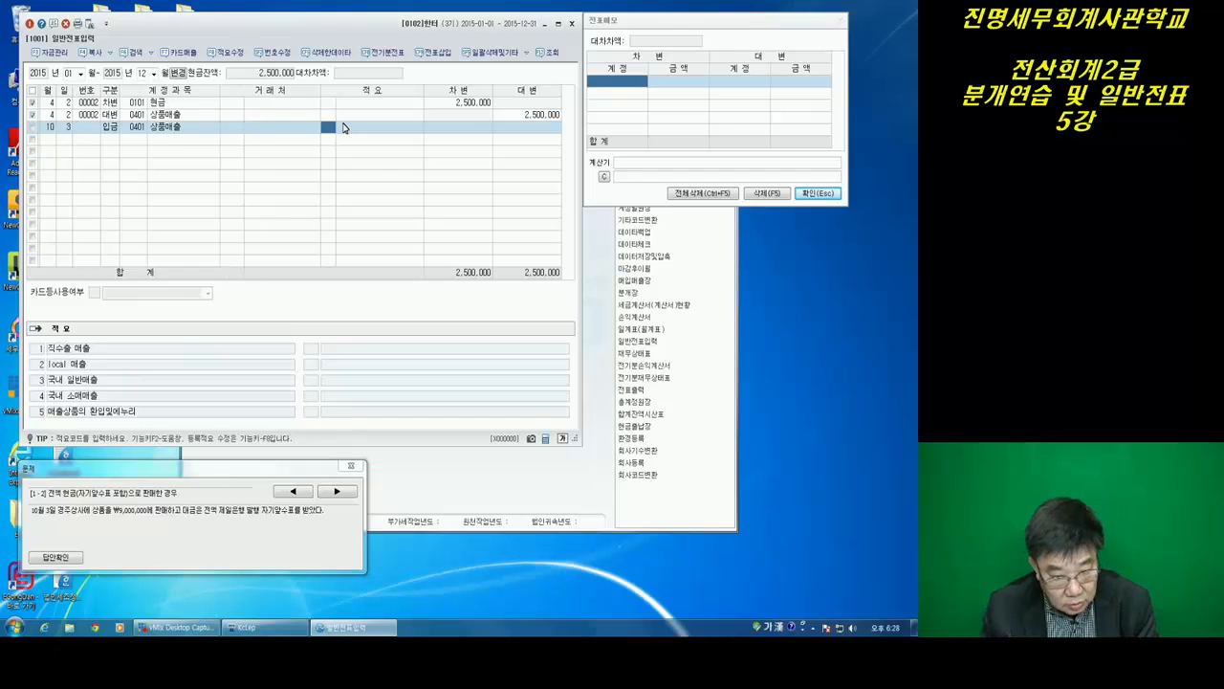
{"action": "left_click", "coordinate": [528, 131]}
{"action": "type", "text": "500"}
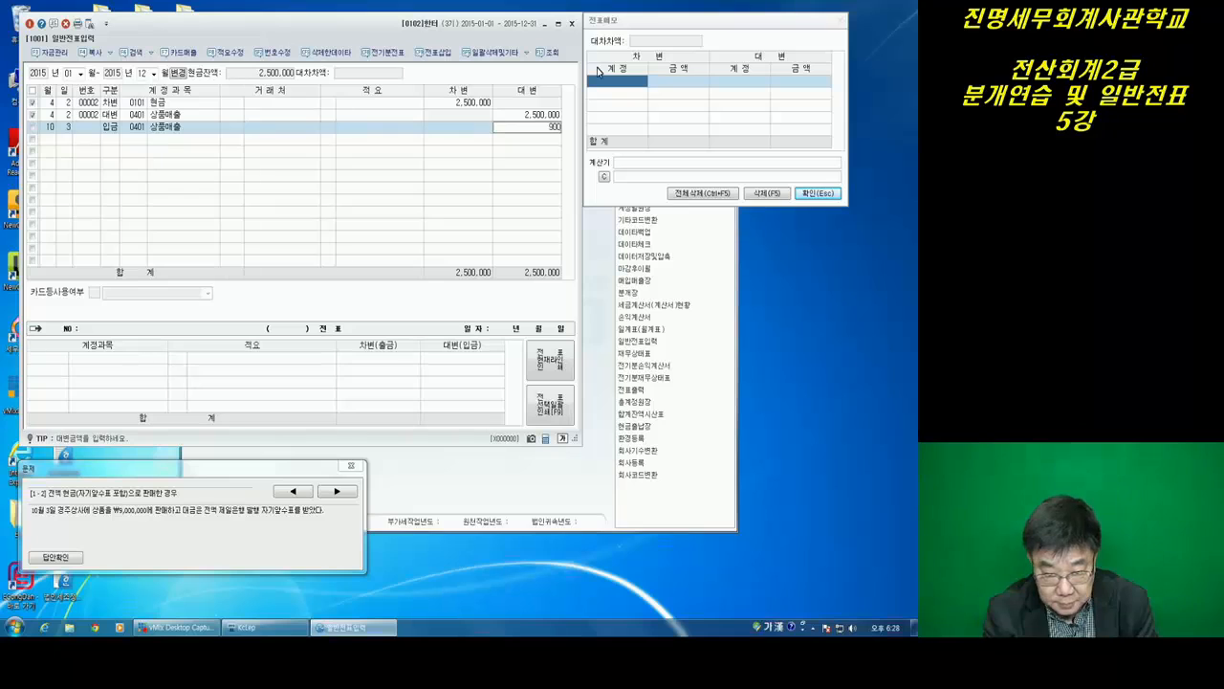
{"action": "type", "text": "0000"}
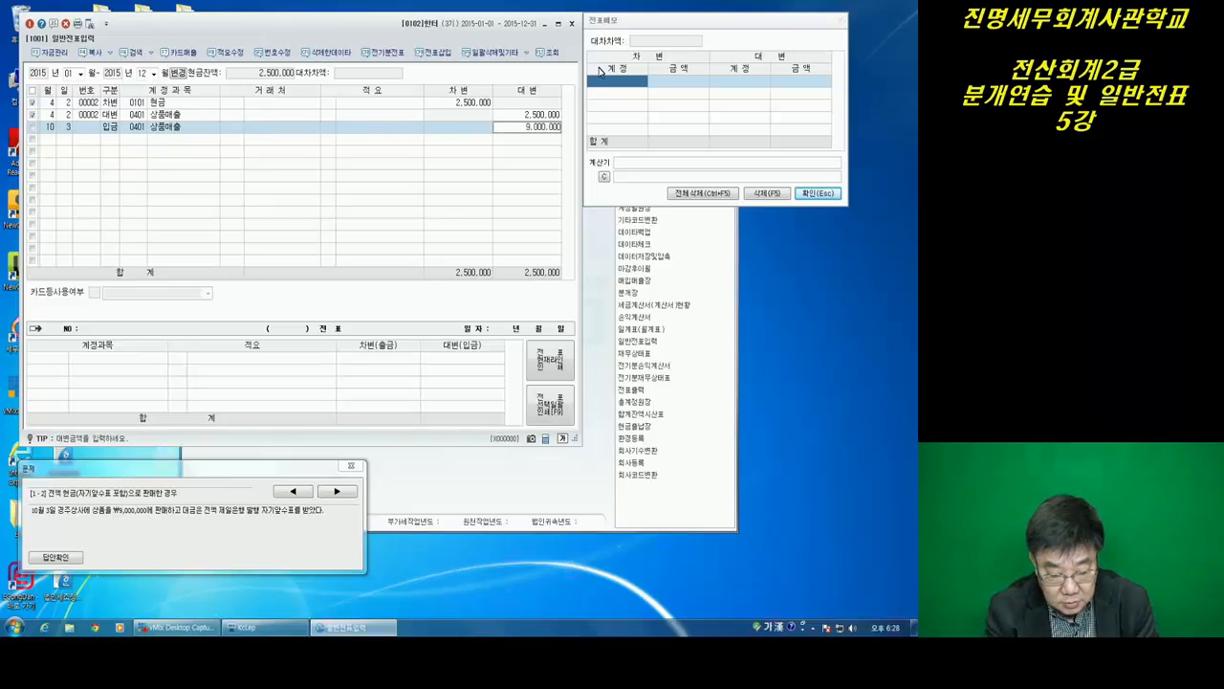
{"action": "key", "text": "Return"}
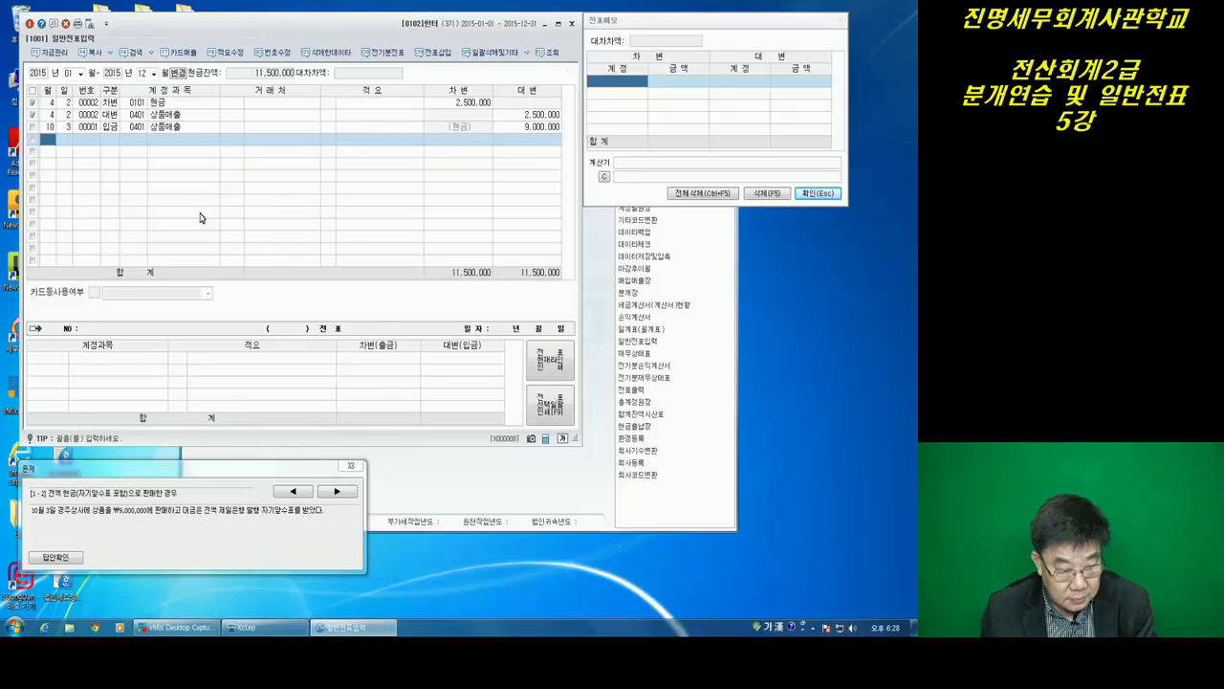
Check the 10월 3일 entry against the answer for problem 1-2, moving the check window clear of the journal lines
{"action": "left_click", "coordinate": [144, 128]}
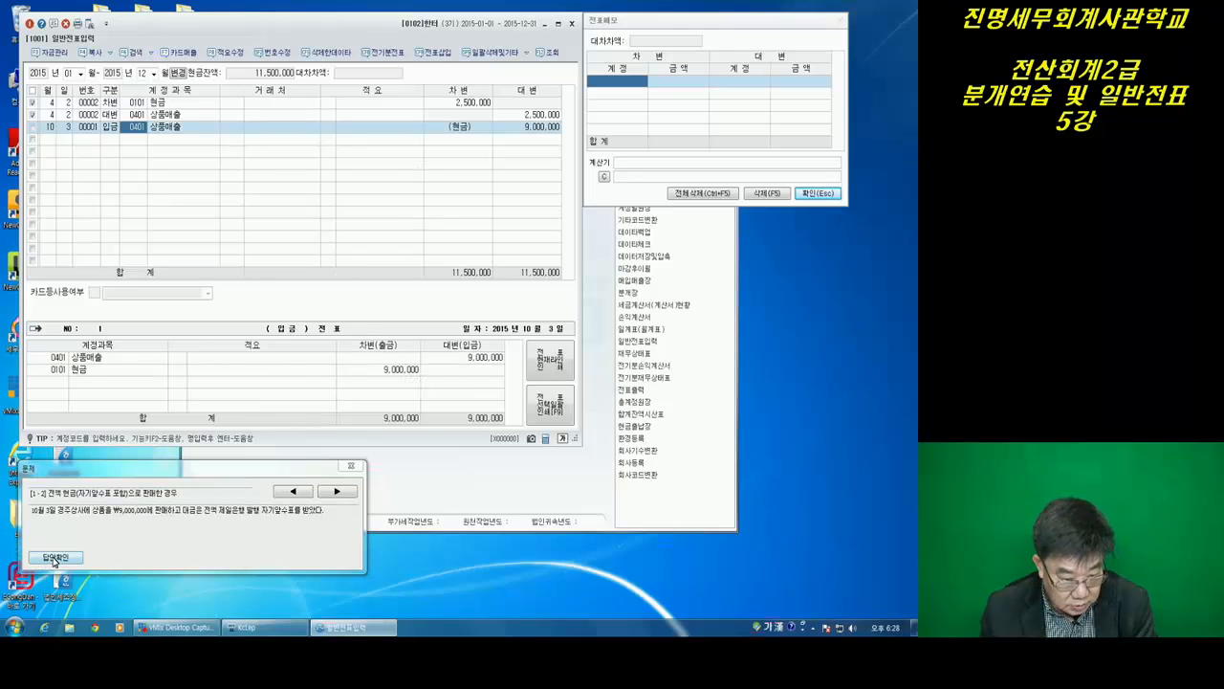
{"action": "left_click", "coordinate": [55, 559]}
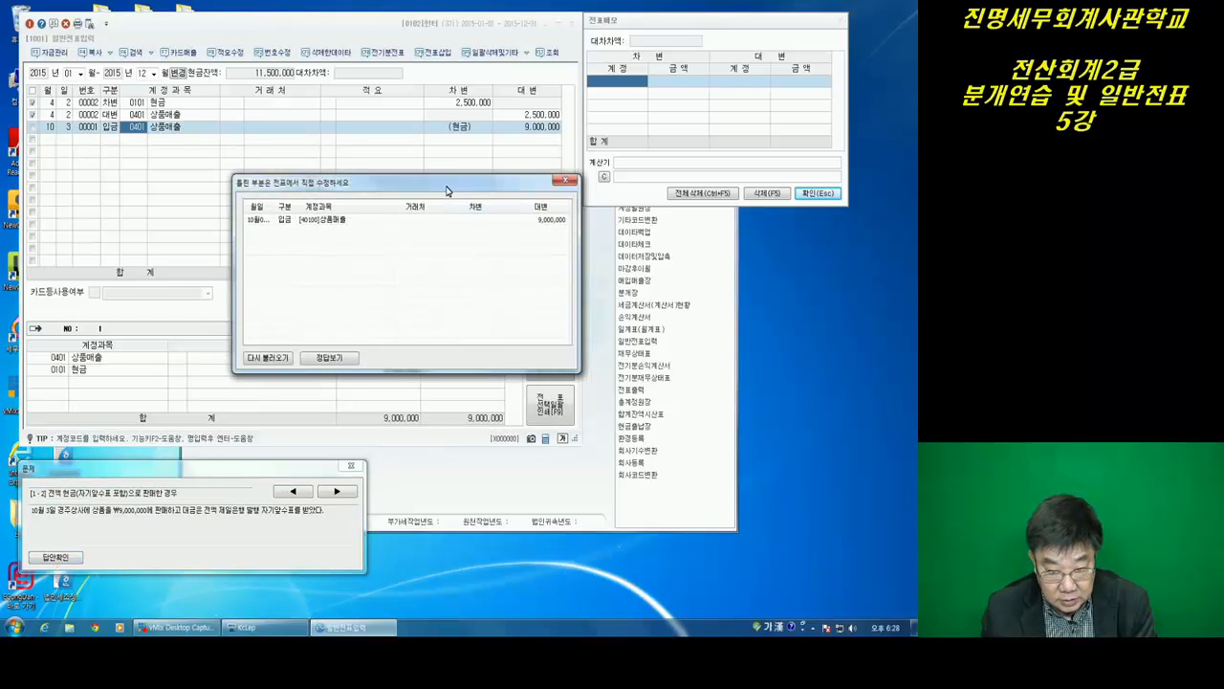
{"action": "left_click_drag", "start_coordinate": [445, 190], "coordinate": [675, 294]}
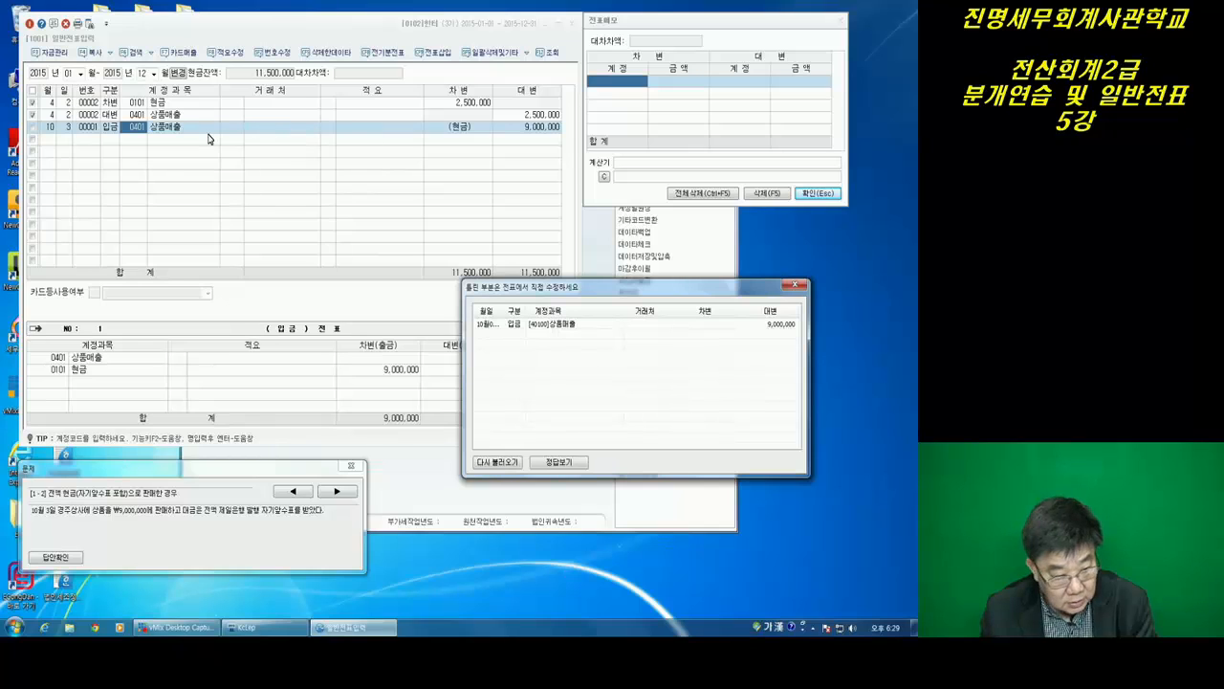
Try account 0402 매출환입및에누리 on the 10월 3일 line and reload the answer check
{"action": "left_click", "coordinate": [137, 132]}
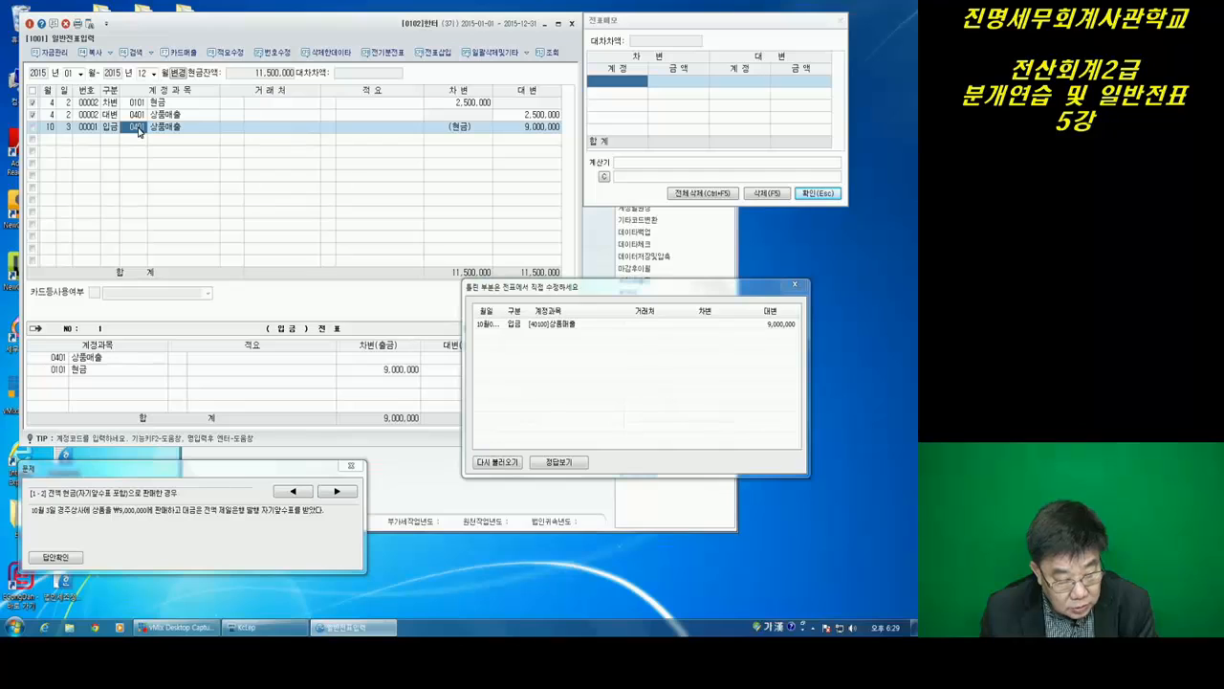
{"action": "key", "text": "BackSpace"}
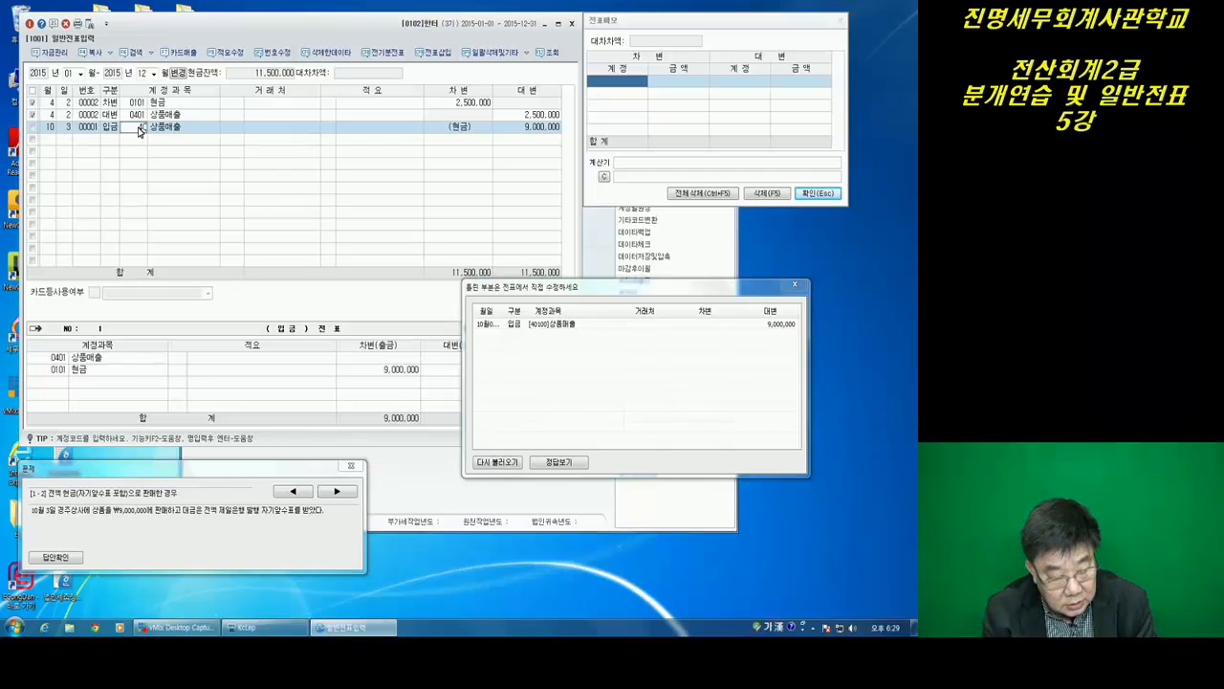
{"action": "type", "text": "0402"}
{"action": "key", "text": "Return"}
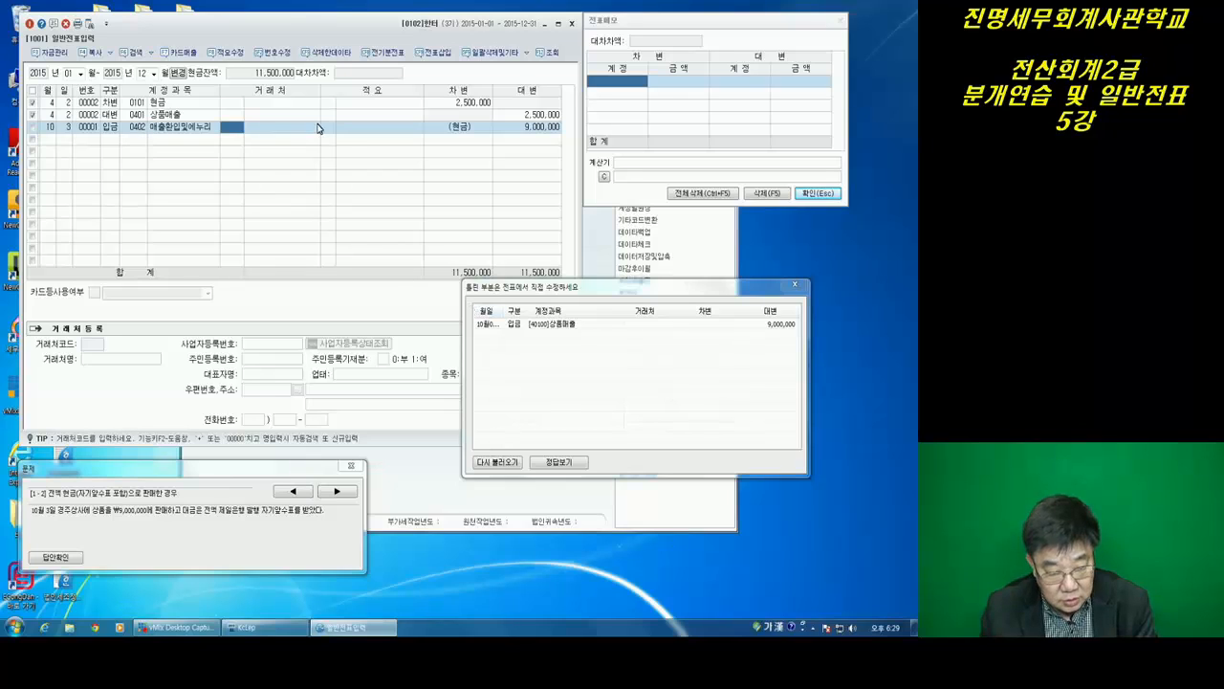
{"action": "left_click", "coordinate": [504, 463]}
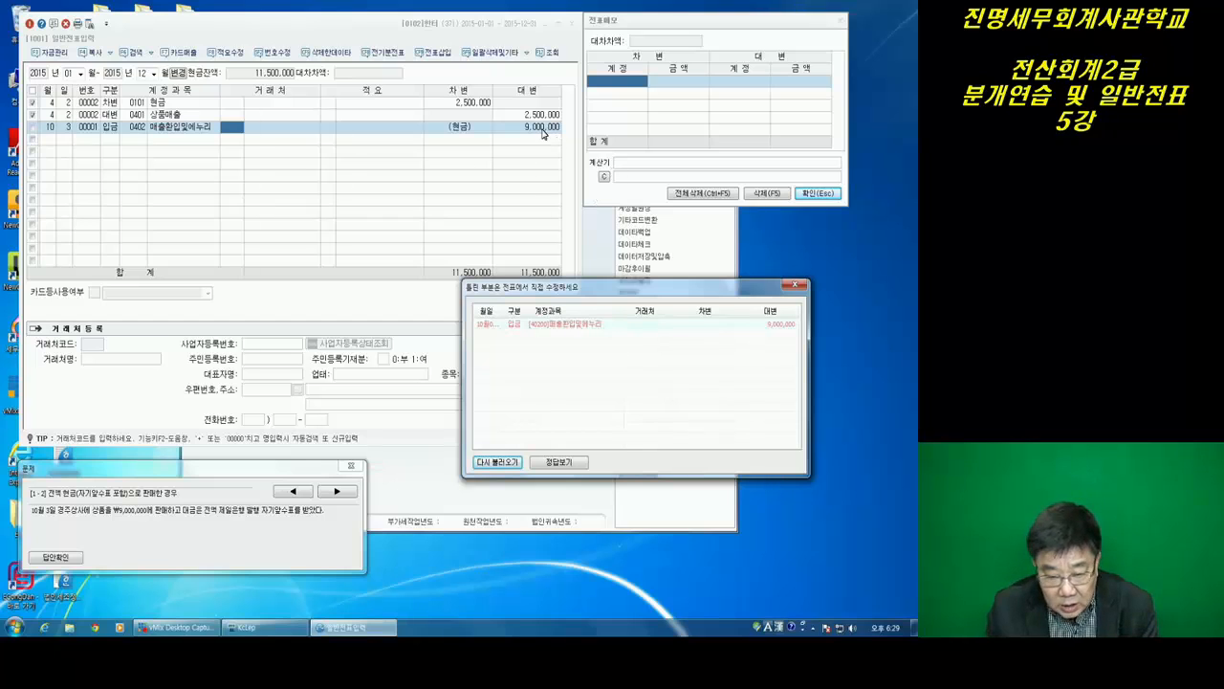
Set the 10월 3일 line's account back to 0401 상품매출 and reload the answer check
{"action": "left_click", "coordinate": [143, 134]}
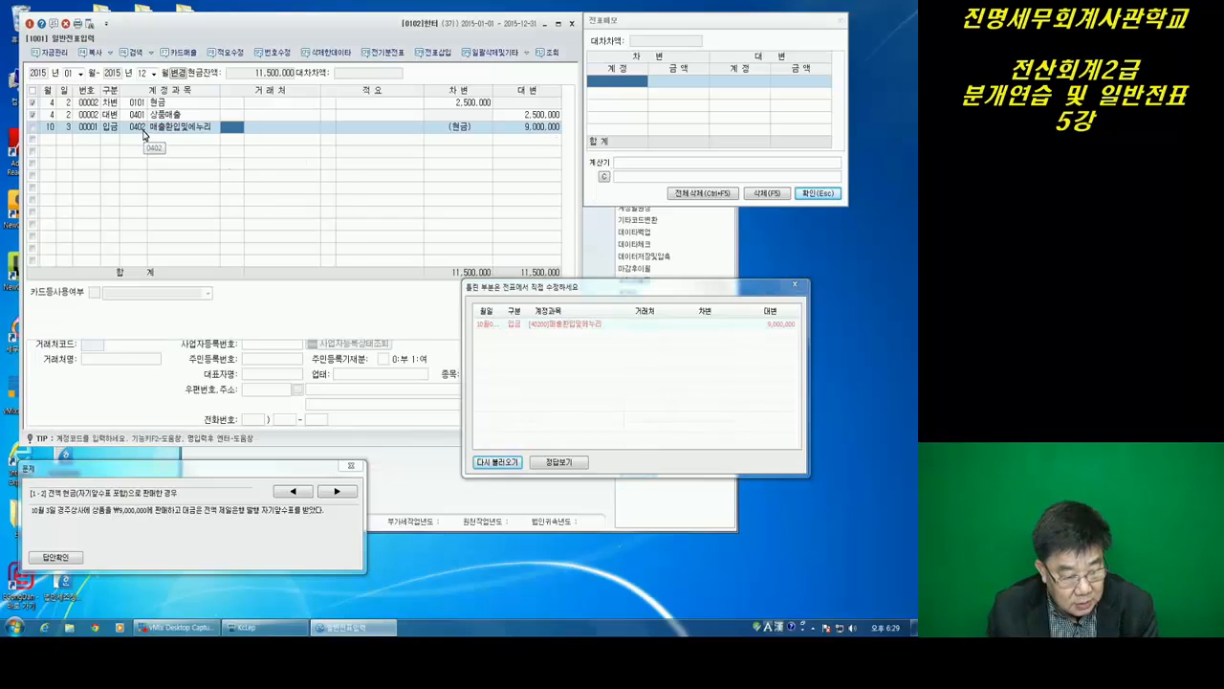
{"action": "type", "text": "0401"}
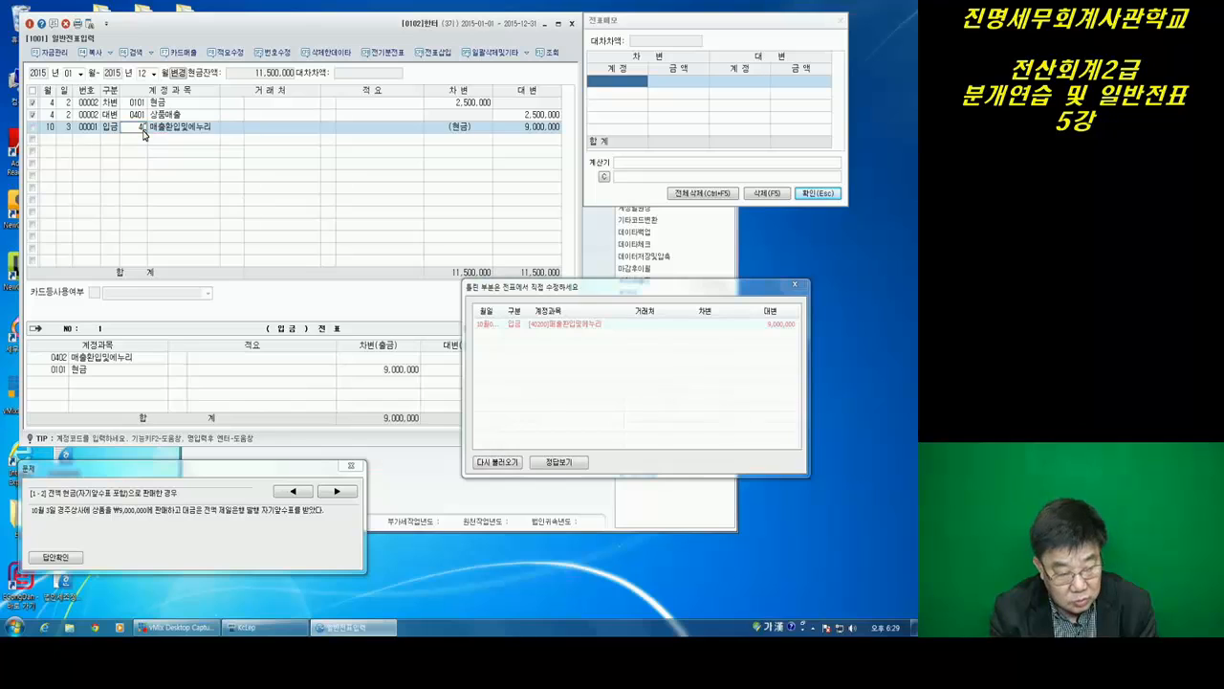
{"action": "key", "text": "Return"}
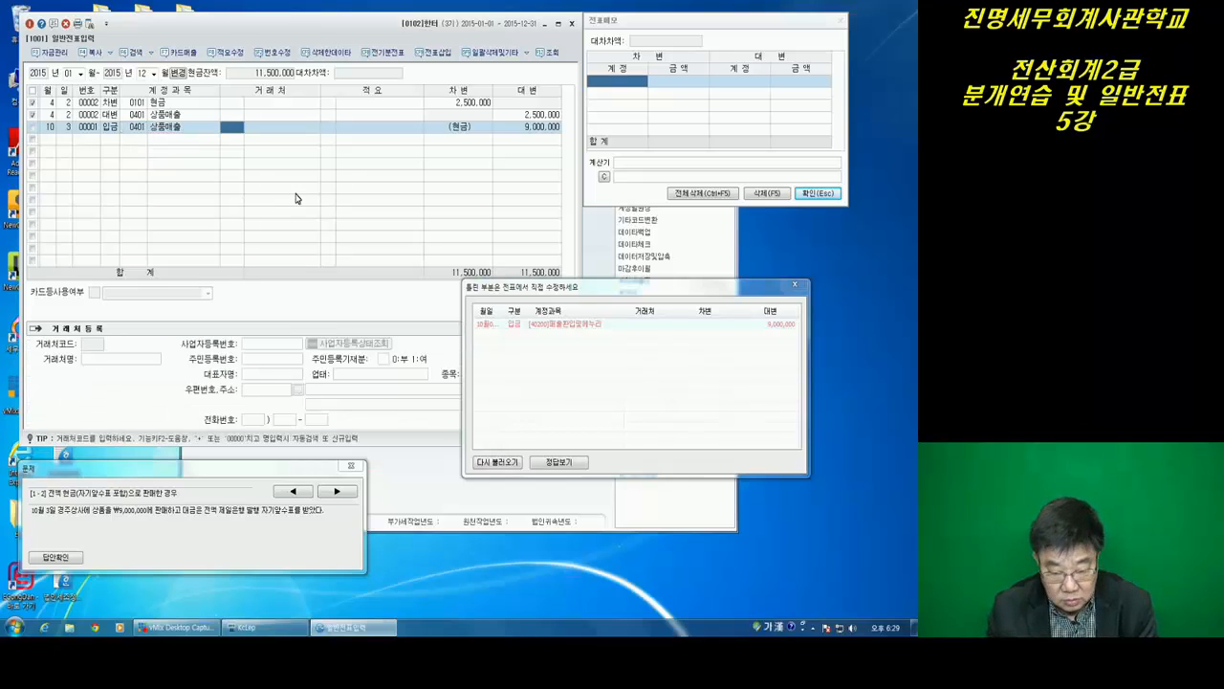
{"action": "left_click", "coordinate": [498, 463]}
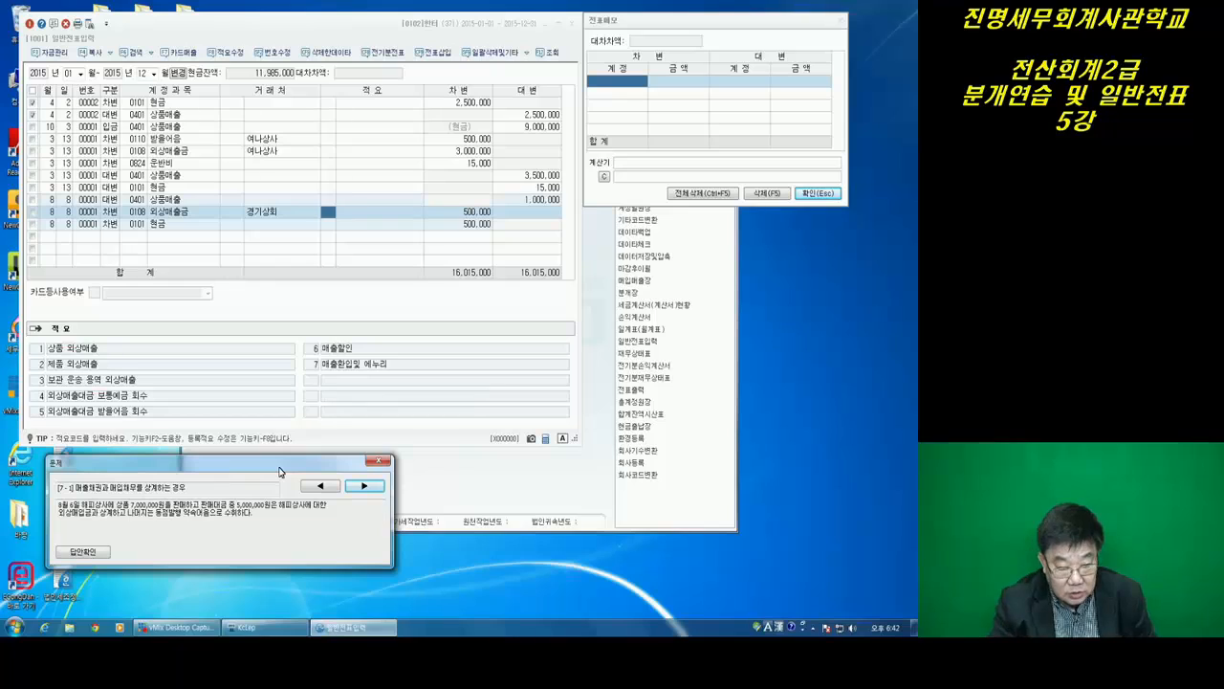
Enter 0401 상품매출 with an amount of 7,000,000 on the 차변 side of the 전표메모 for problem 7-1
{"action": "left_click", "coordinate": [316, 243]}
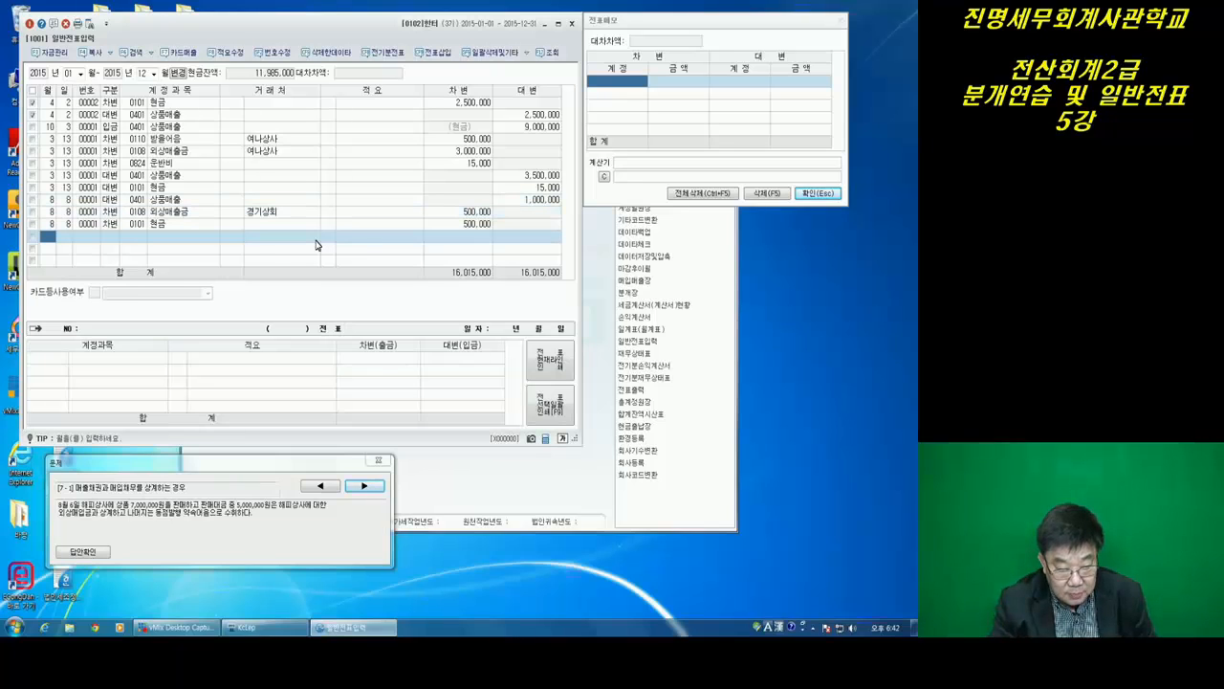
{"action": "key", "text": "Hangul"}
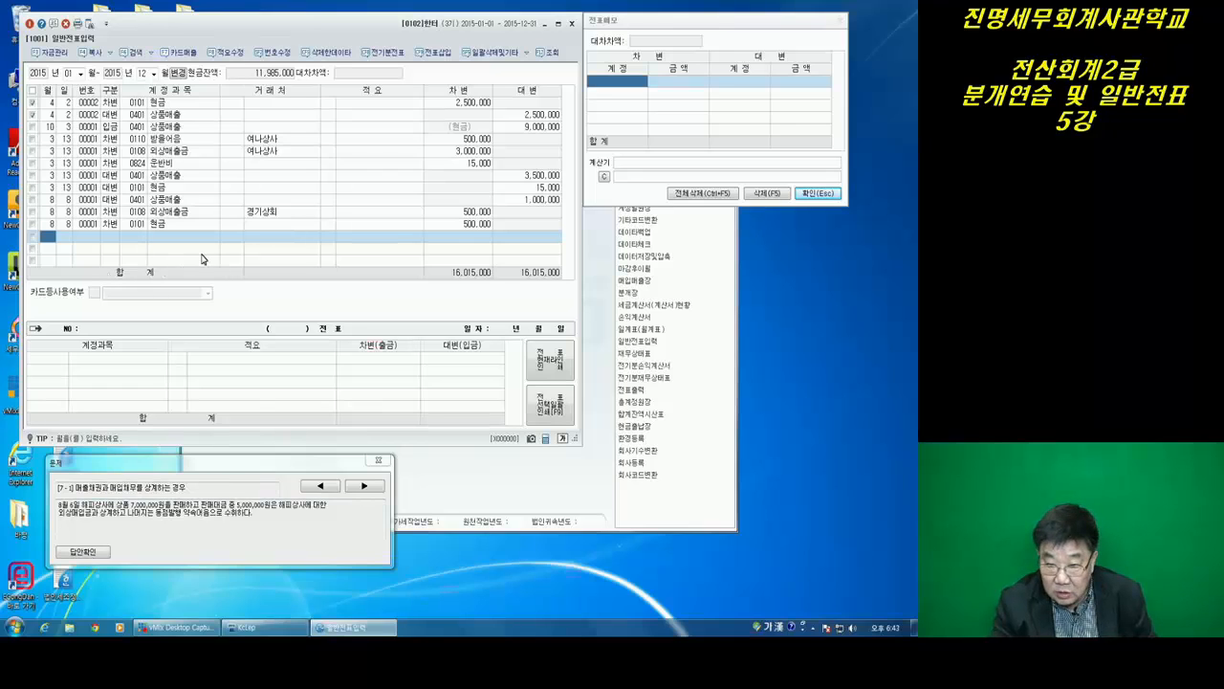
{"action": "left_click", "coordinate": [613, 83]}
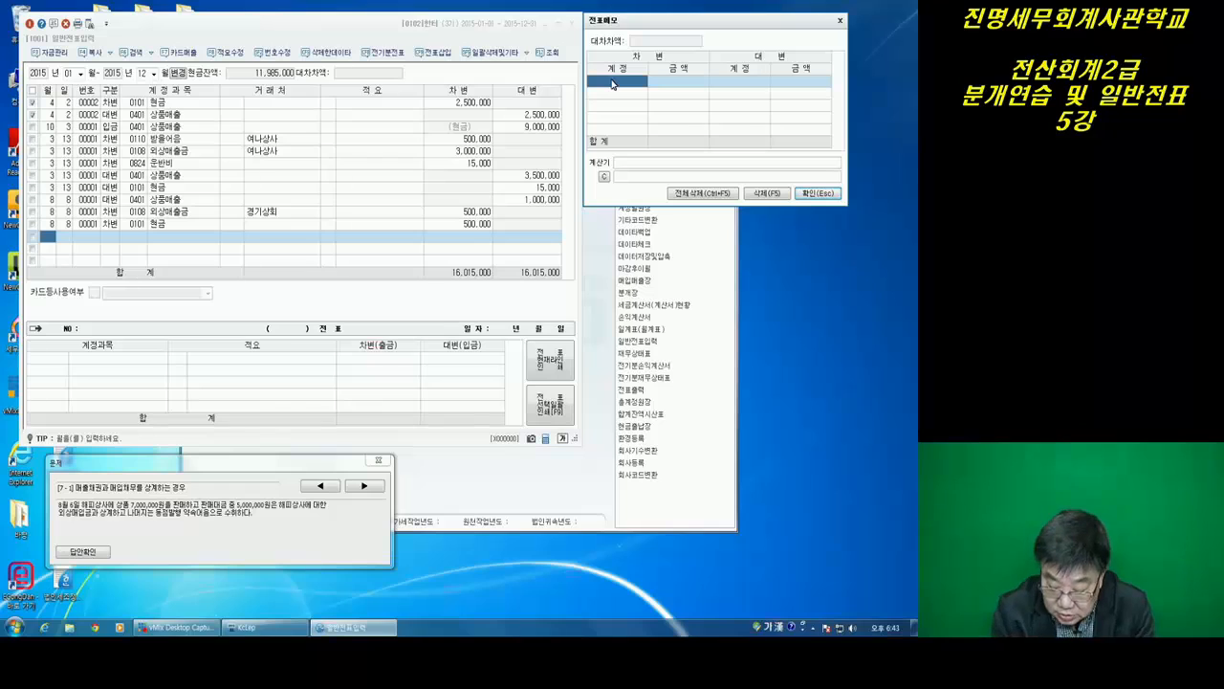
{"action": "type", "text": "401"}
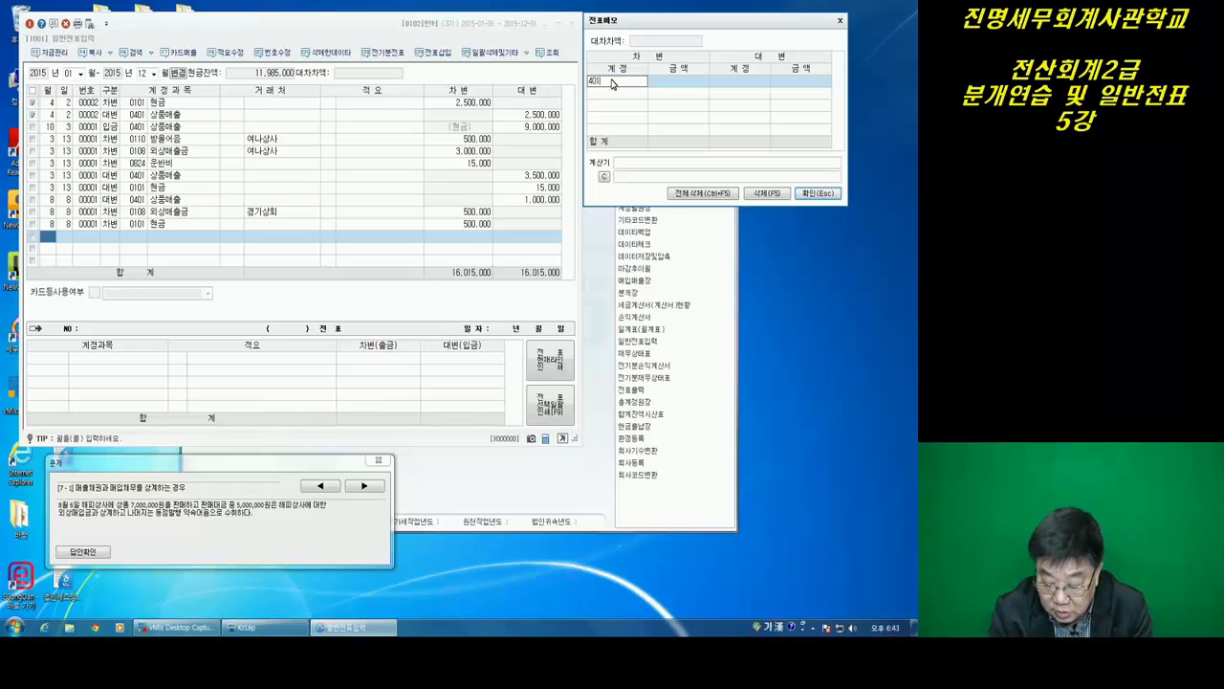
{"action": "key", "text": "Return"}
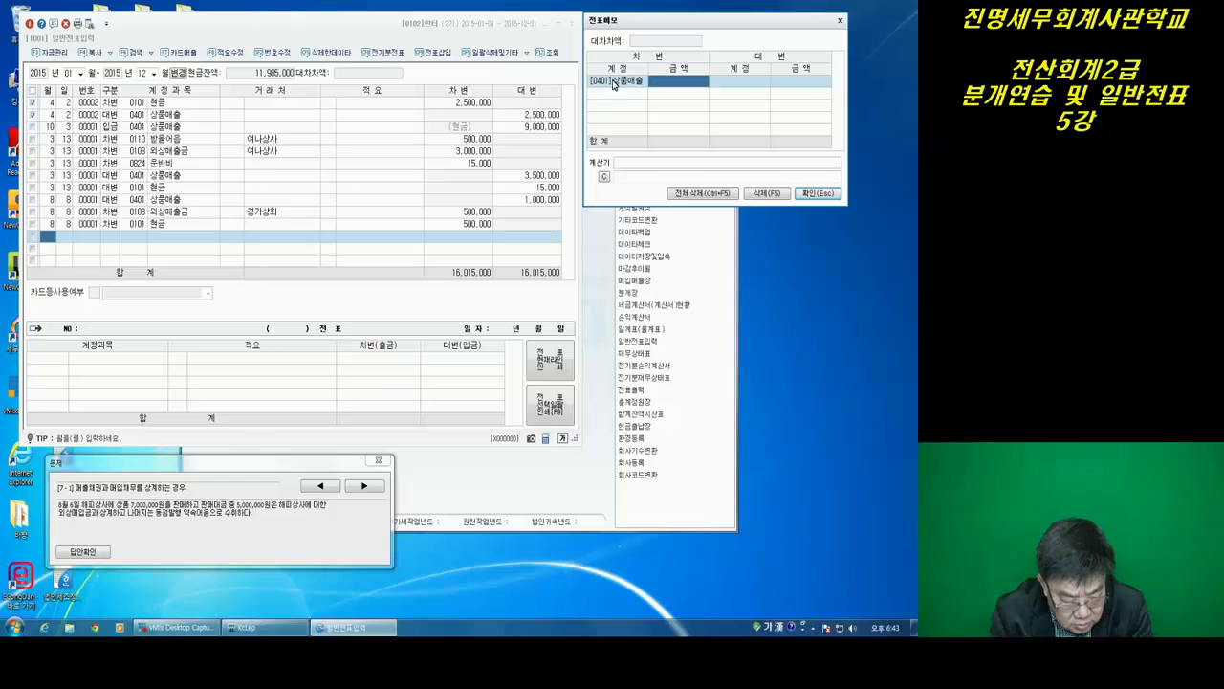
{"action": "type", "text": "70000"}
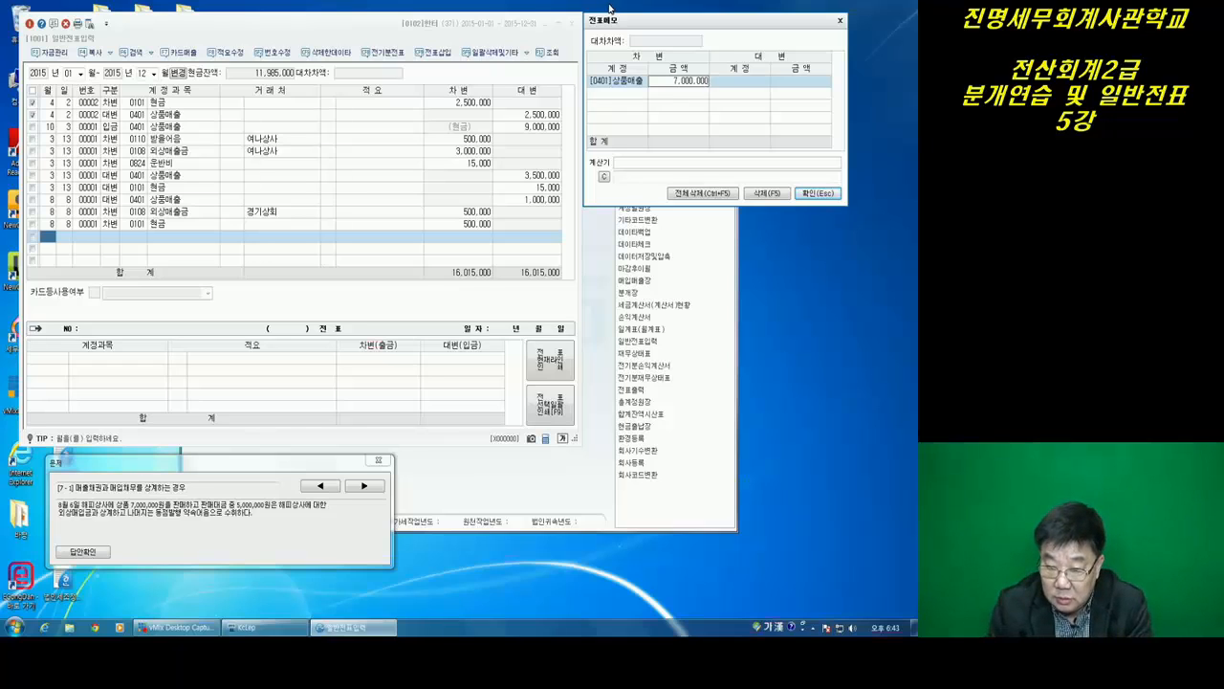
{"action": "left_click", "coordinate": [644, 84]}
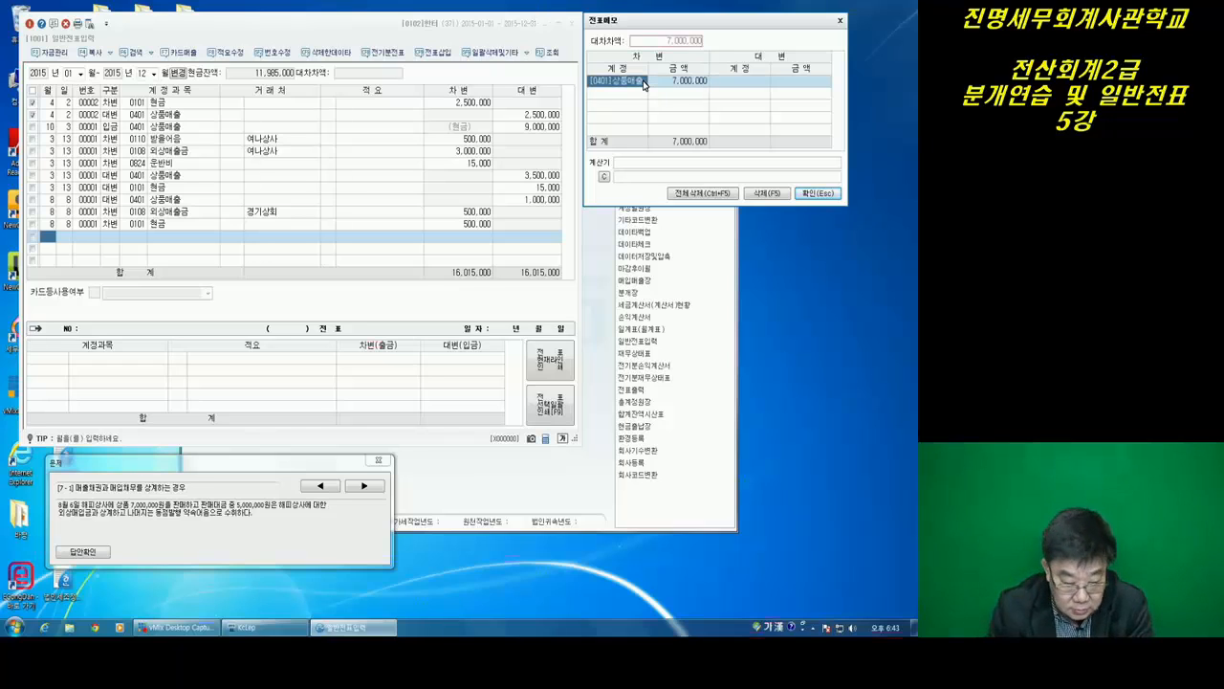
{"action": "left_click", "coordinate": [745, 83]}
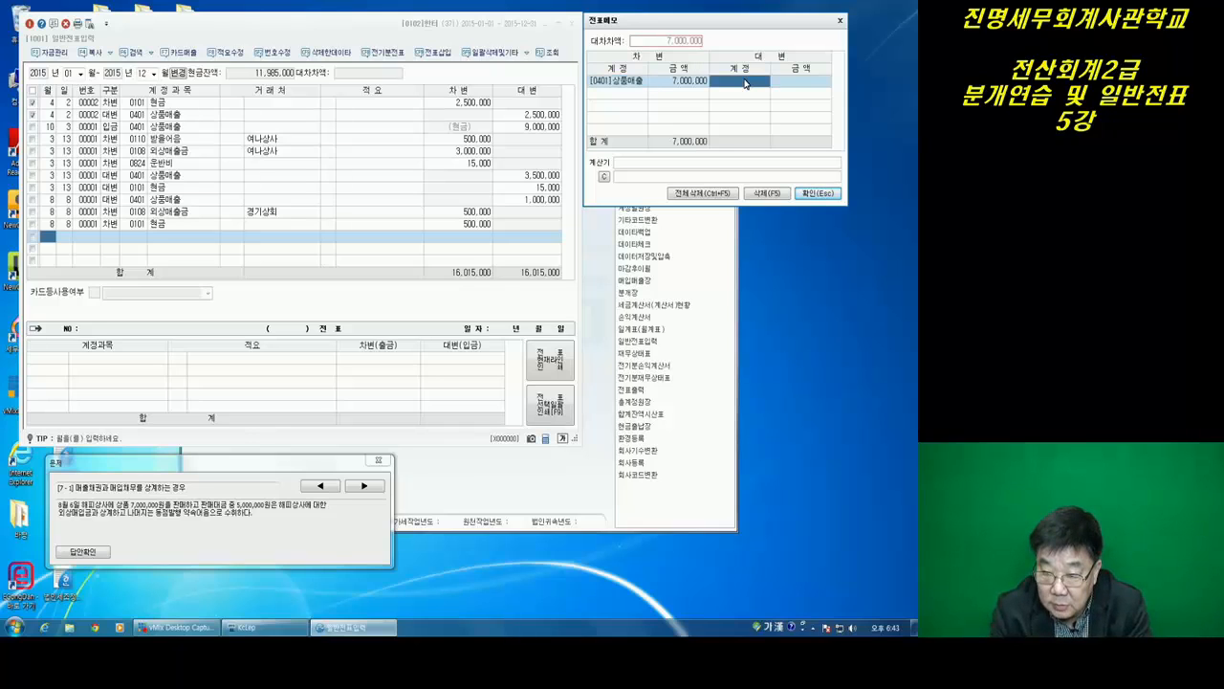
{"action": "type", "text": "401"}
{"action": "key", "text": "Return"}
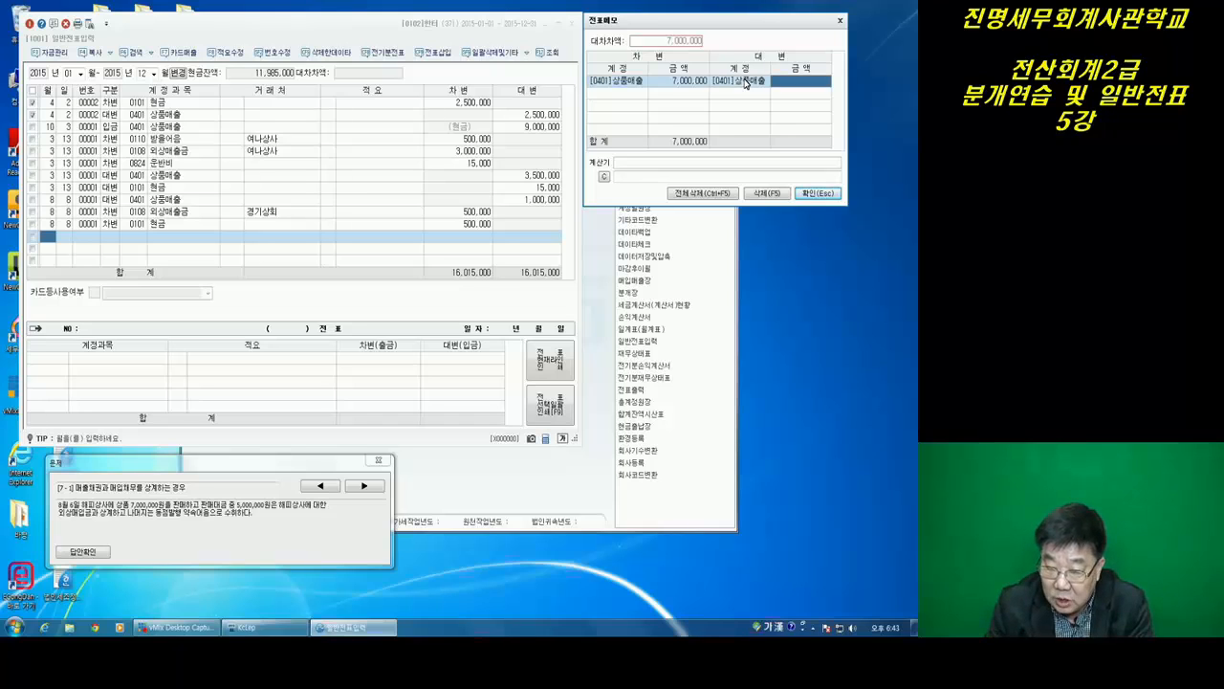
Clear all lines of the 전표메모 and enter 0401 상품매출 with 7,000,000 on its 대변 side
{"action": "left_click", "coordinate": [765, 193]}
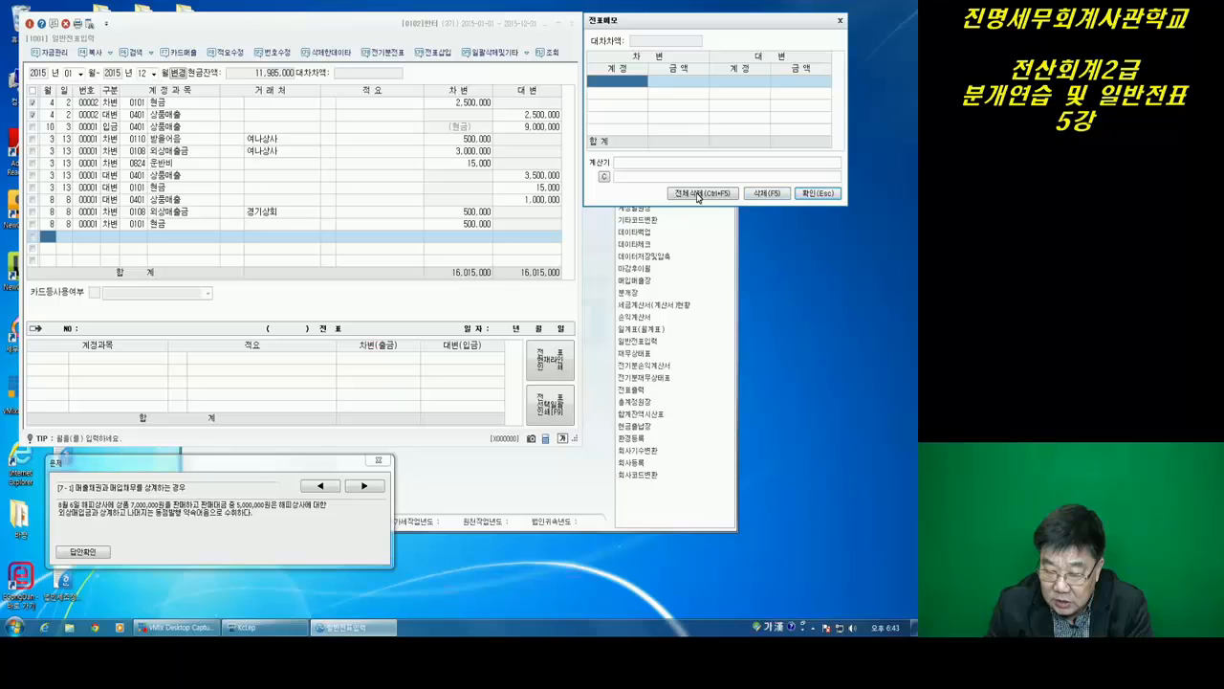
{"action": "left_click", "coordinate": [743, 84]}
{"action": "type", "text": "401"}
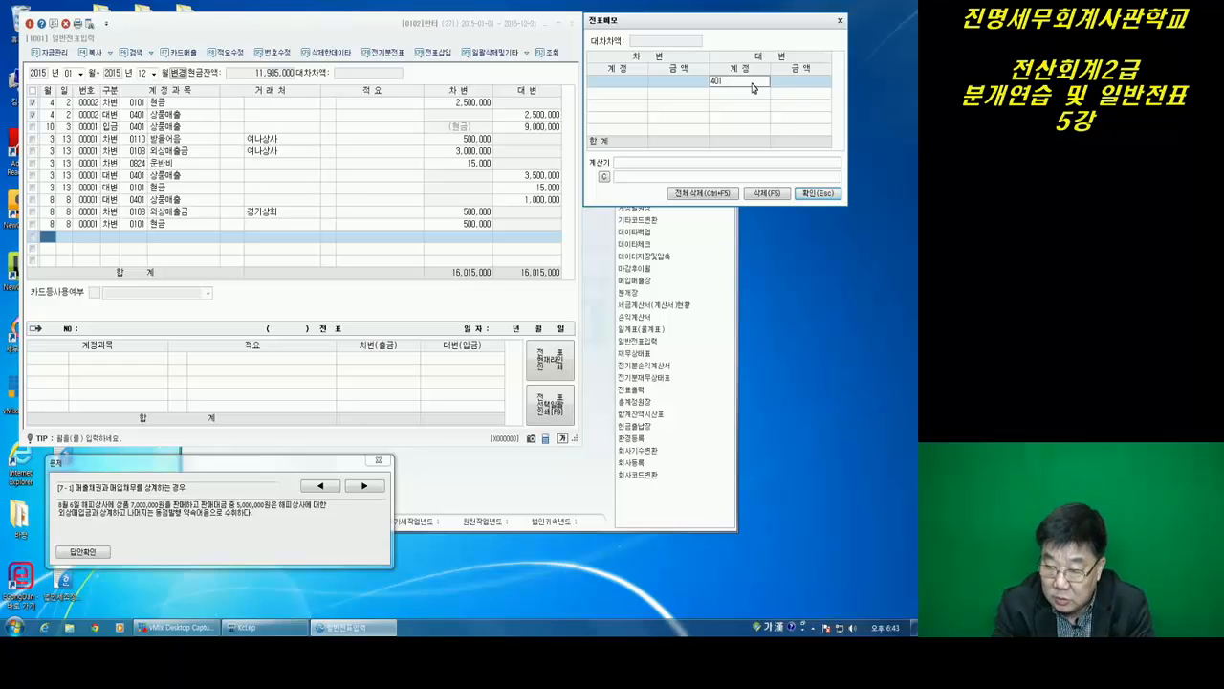
{"action": "key", "text": "Return"}
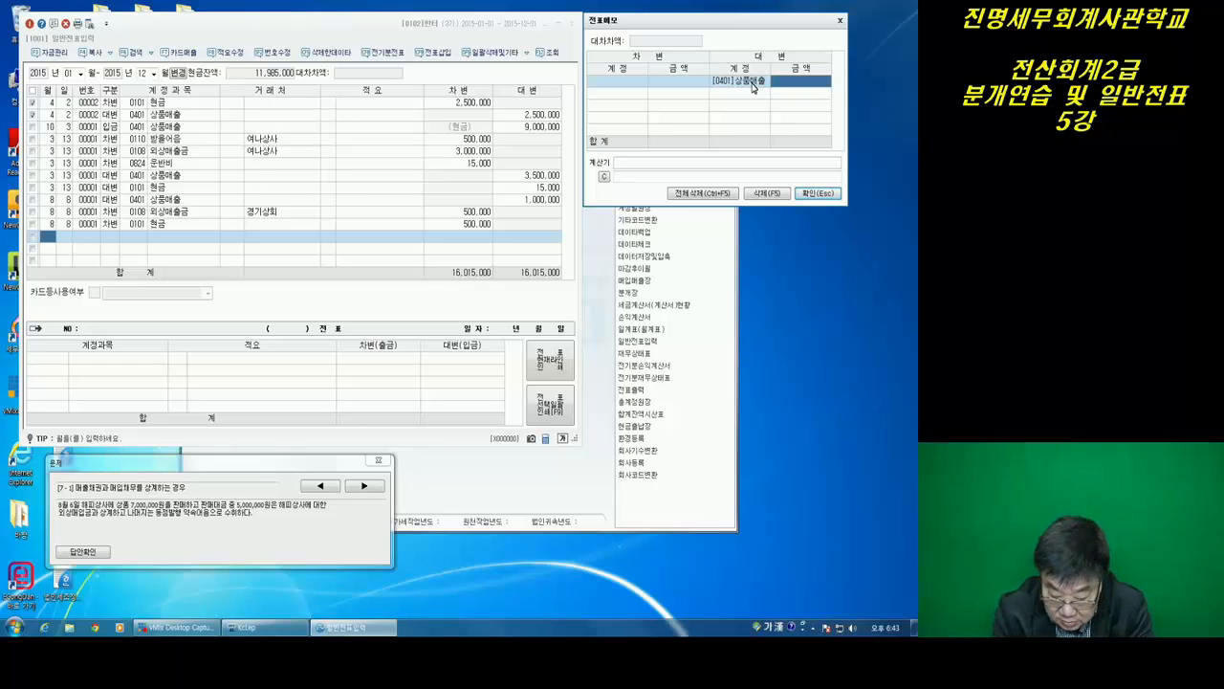
{"action": "type", "text": "7"}
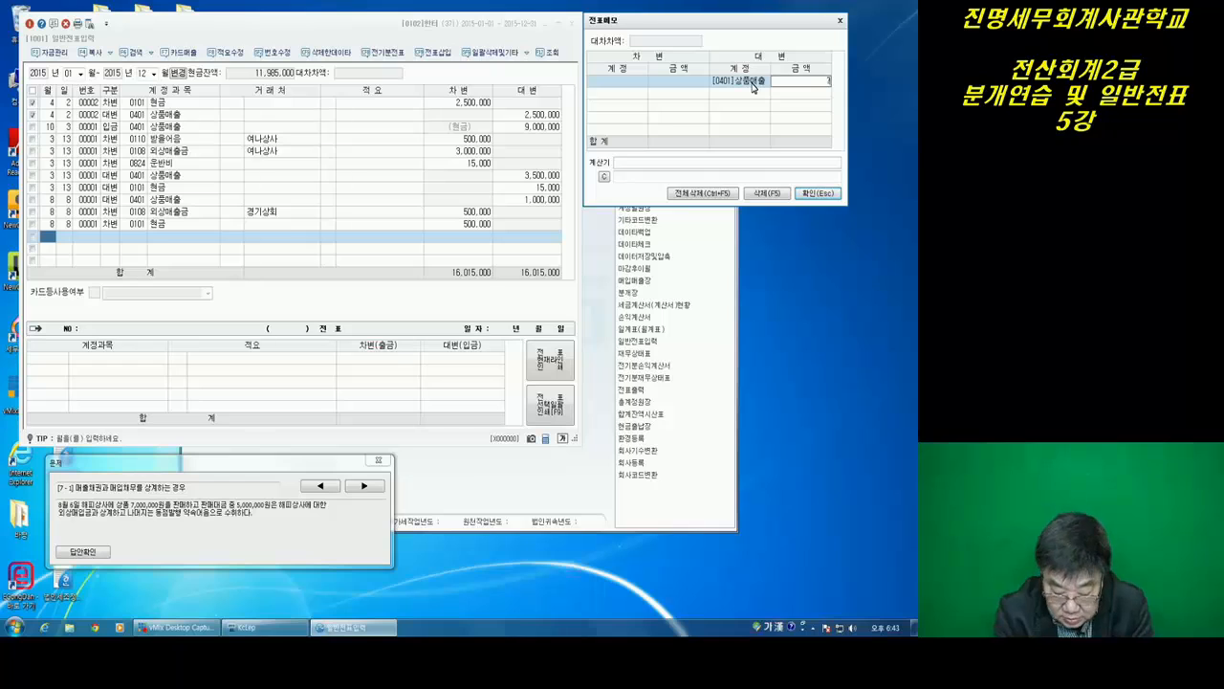
{"action": "type", "text": ",000,000"}
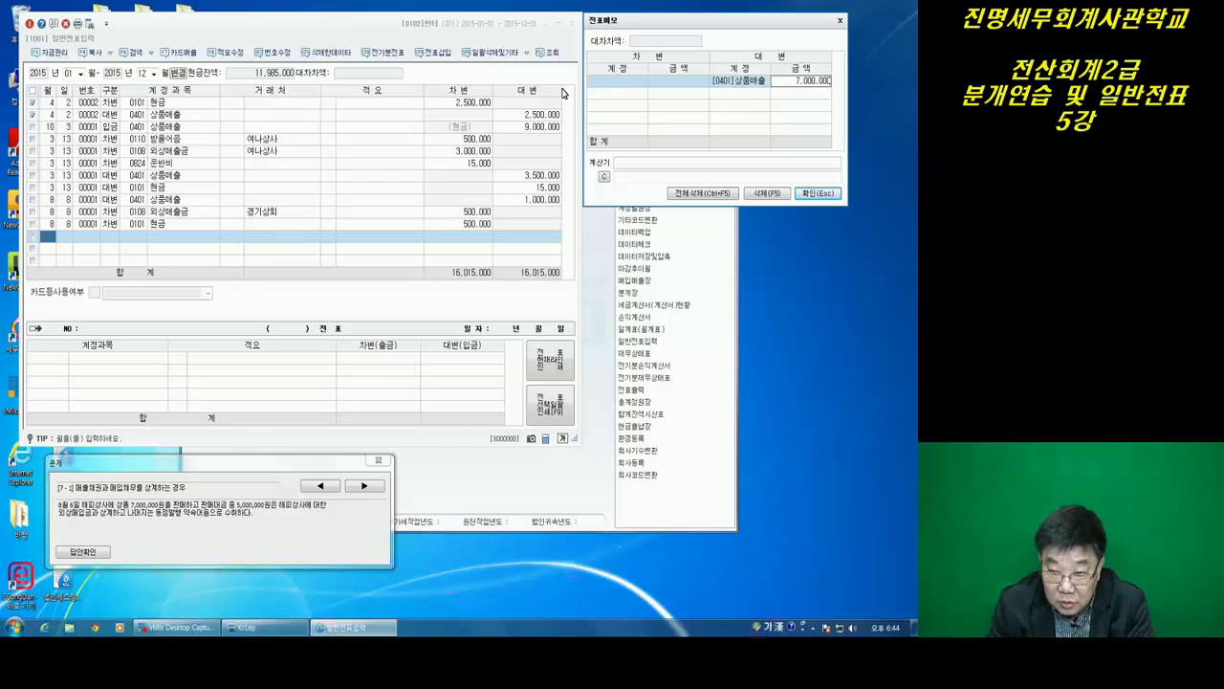
{"action": "left_click", "coordinate": [617, 82]}
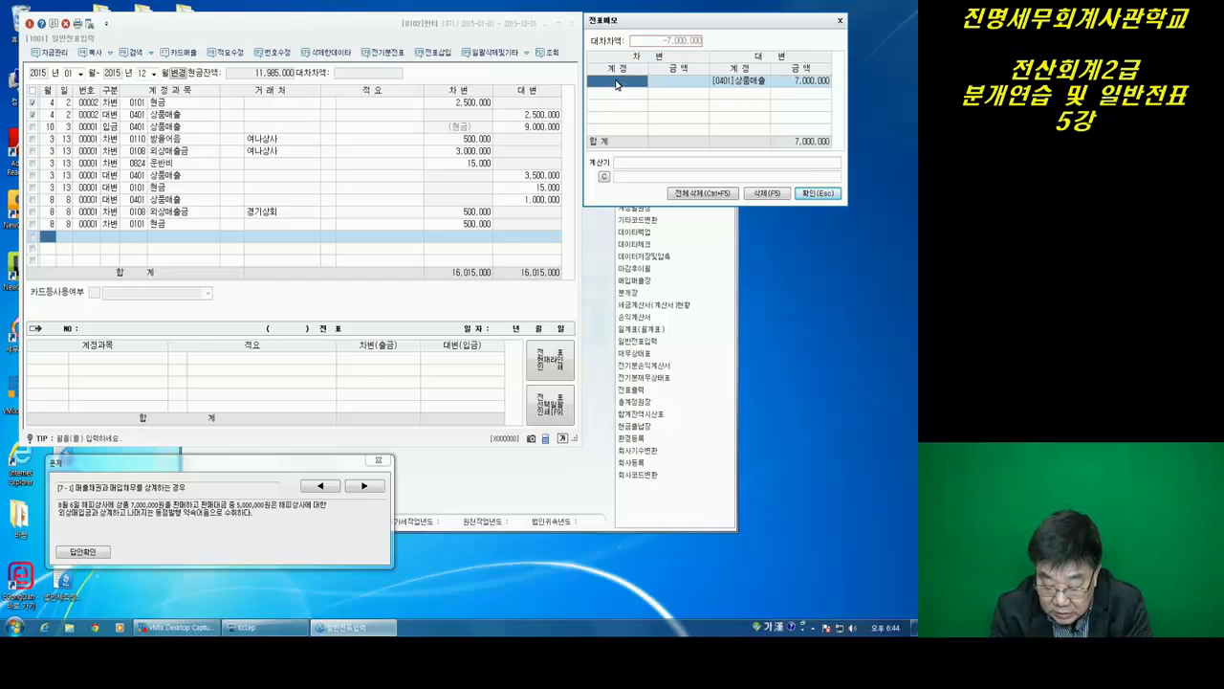
{"action": "type", "text": "201"}
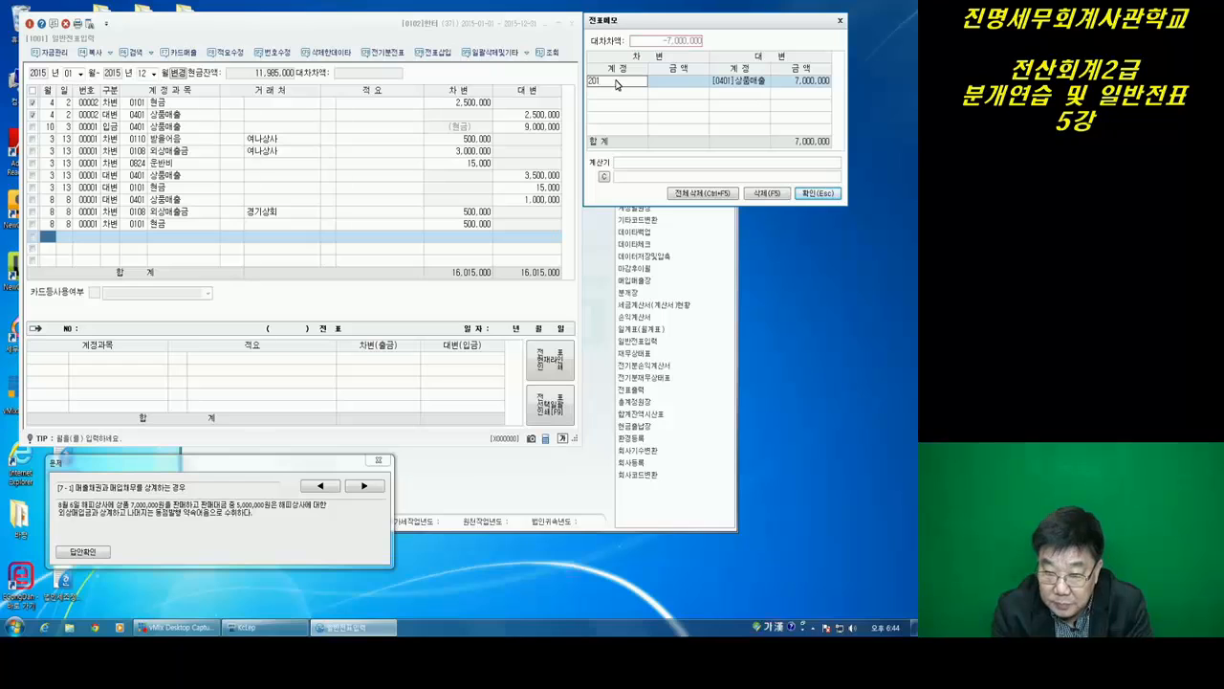
{"action": "key", "text": "Return"}
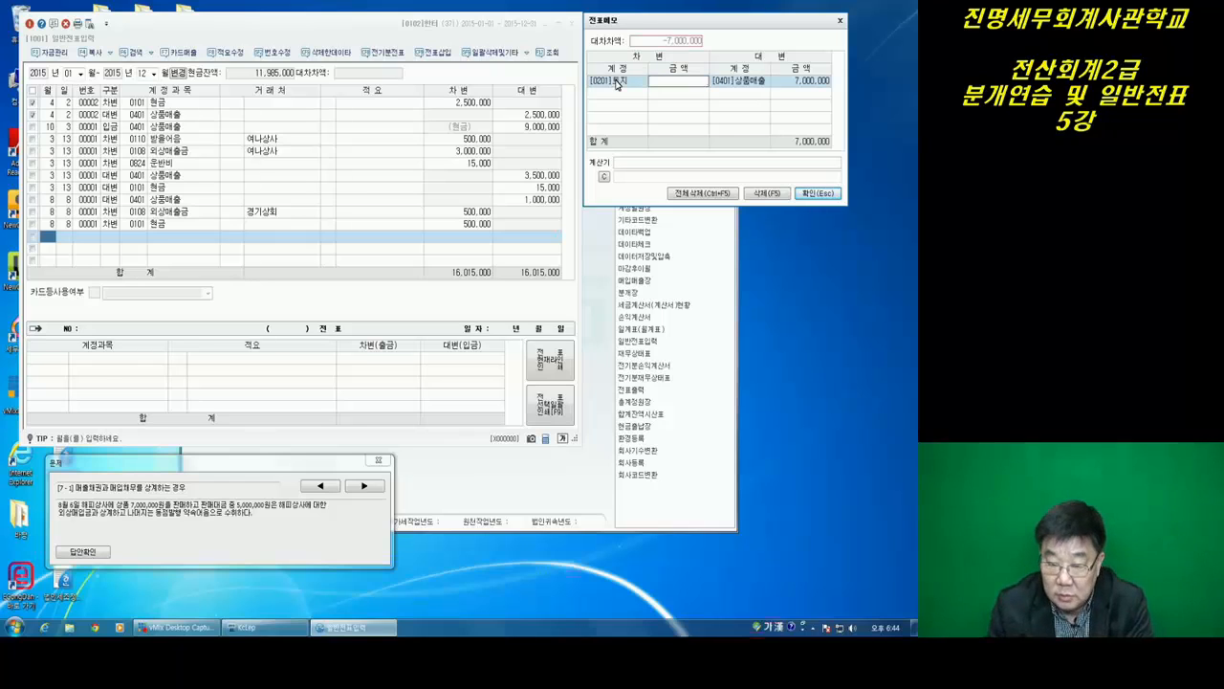
{"action": "left_click", "coordinate": [613, 83]}
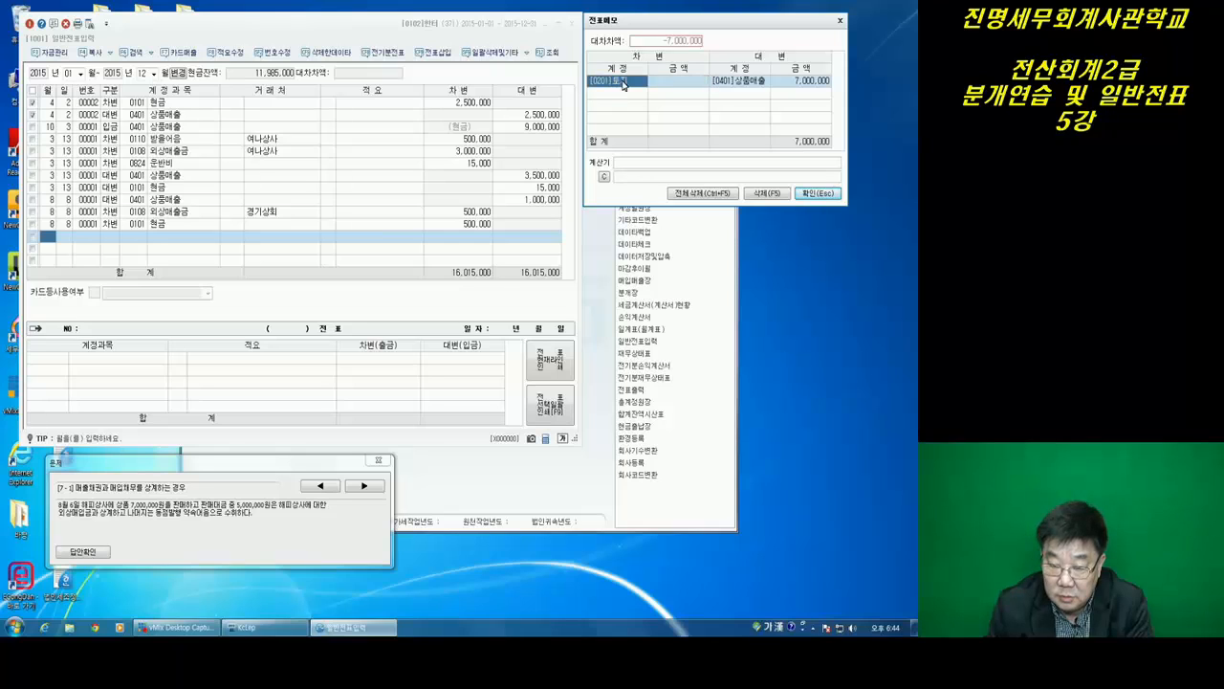
{"action": "left_click", "coordinate": [624, 84]}
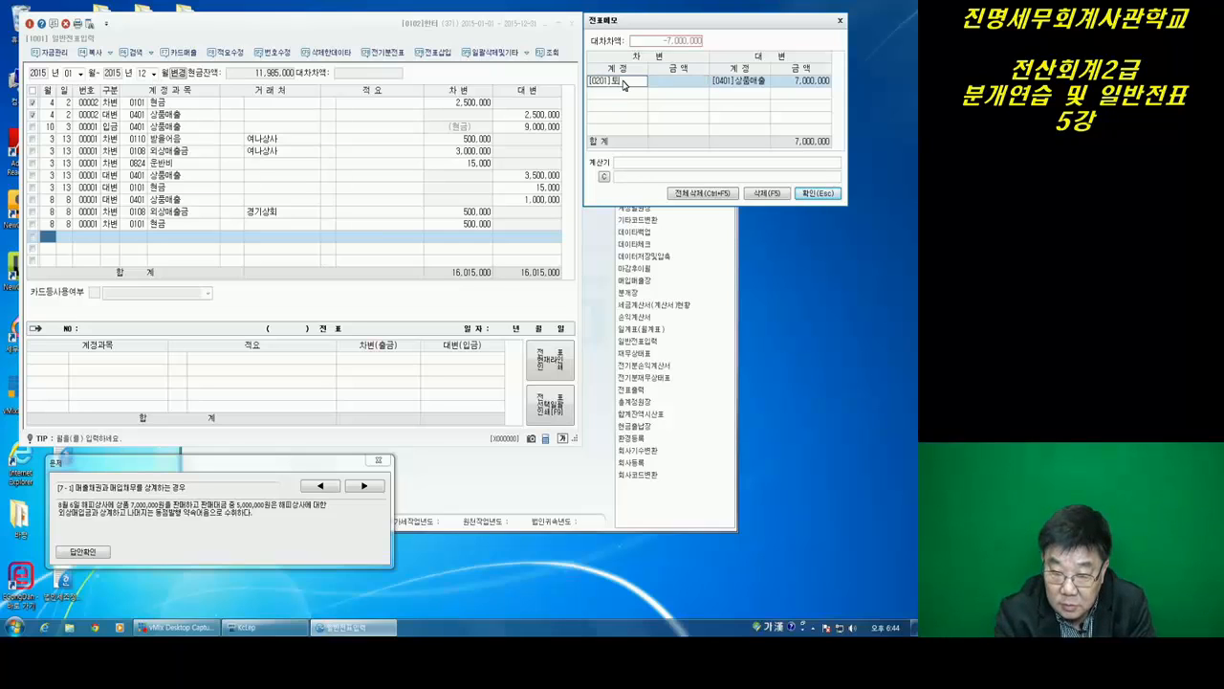
{"action": "key", "text": "BackSpace"}
{"action": "key", "text": "BackSpace"}
{"action": "key", "text": "BackSpace"}
{"action": "key", "text": "BackSpace"}
{"action": "key", "text": "BackSpace"}
{"action": "key", "text": "BackSpace"}
{"action": "key", "text": "BackSpace"}
{"action": "key", "text": "BackSpace"}
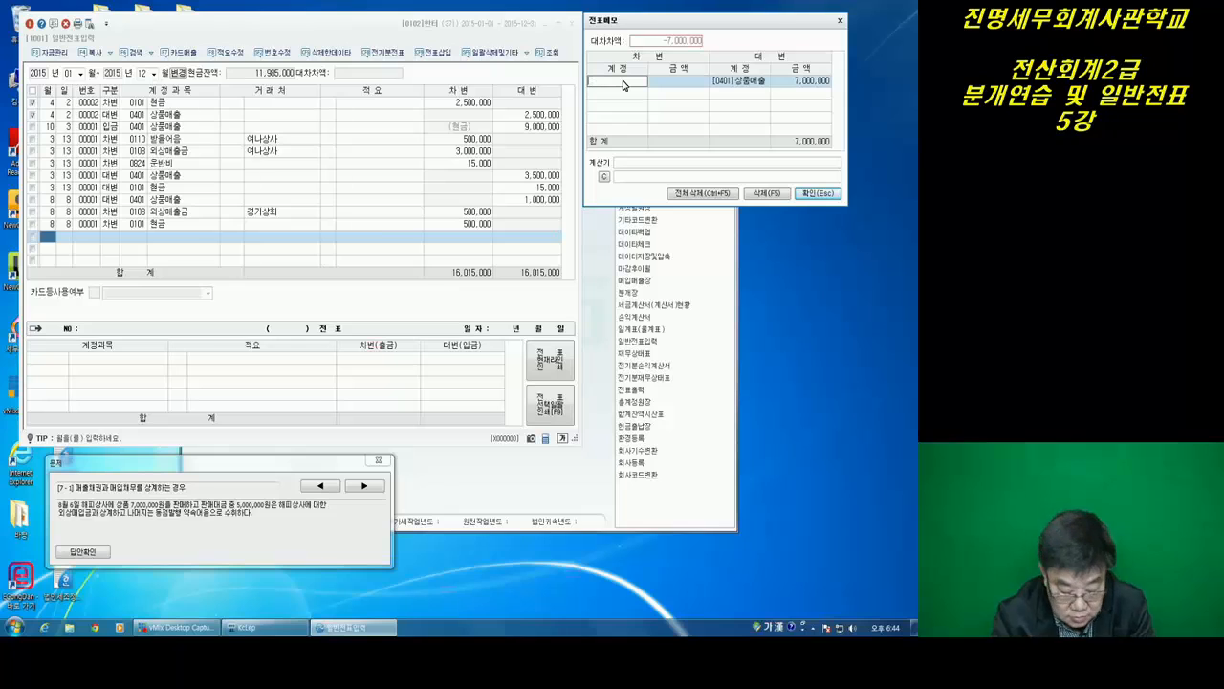
Enter 외입 as the account on the memo's first 차변 line with an amount of 5,000,000
{"action": "type", "text": "외사"}
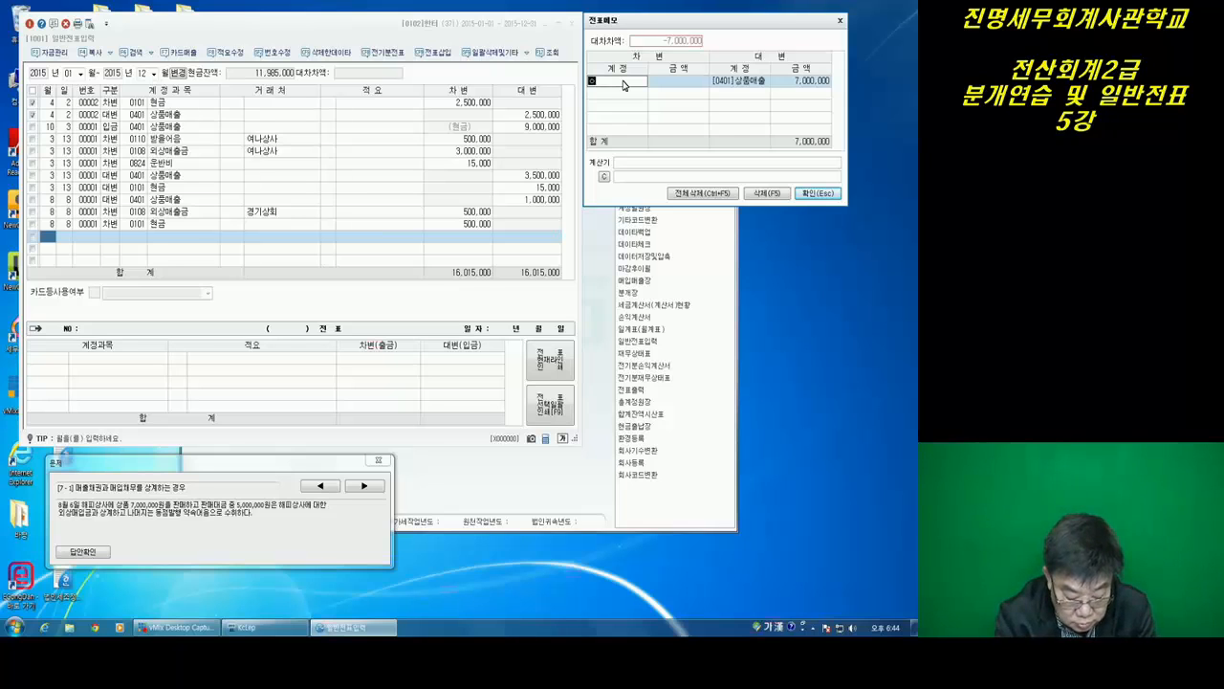
{"action": "type", "text": "ㅂ"}
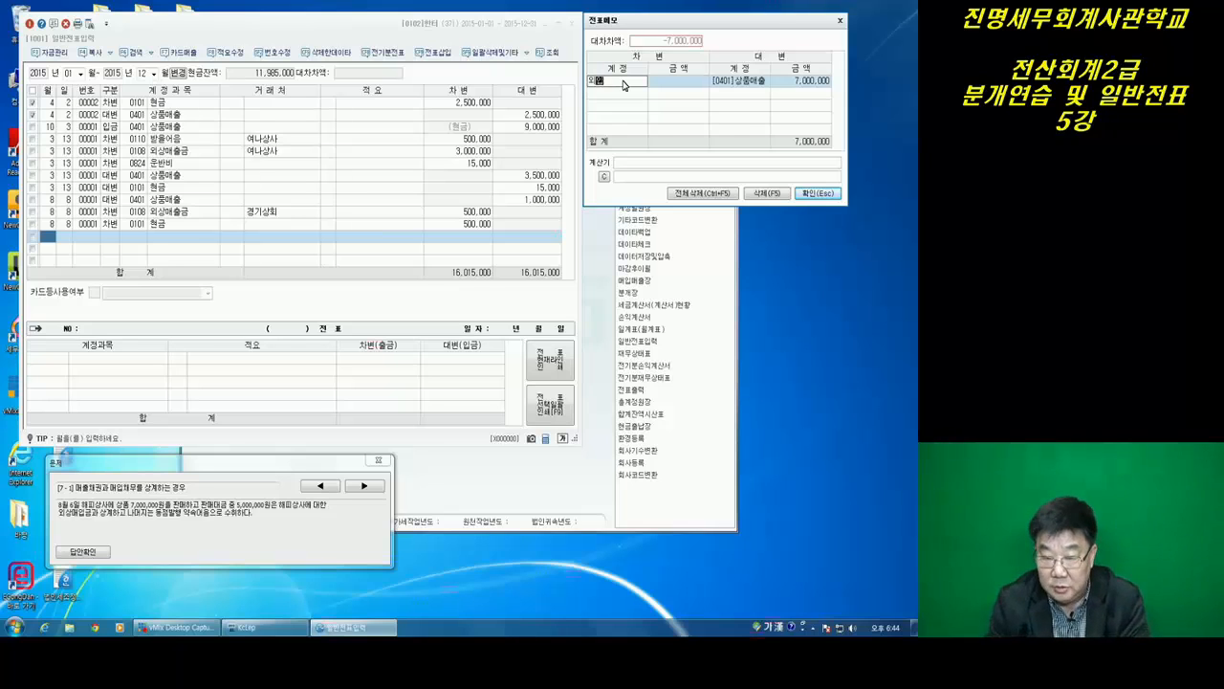
{"action": "left_click", "coordinate": [670, 84]}
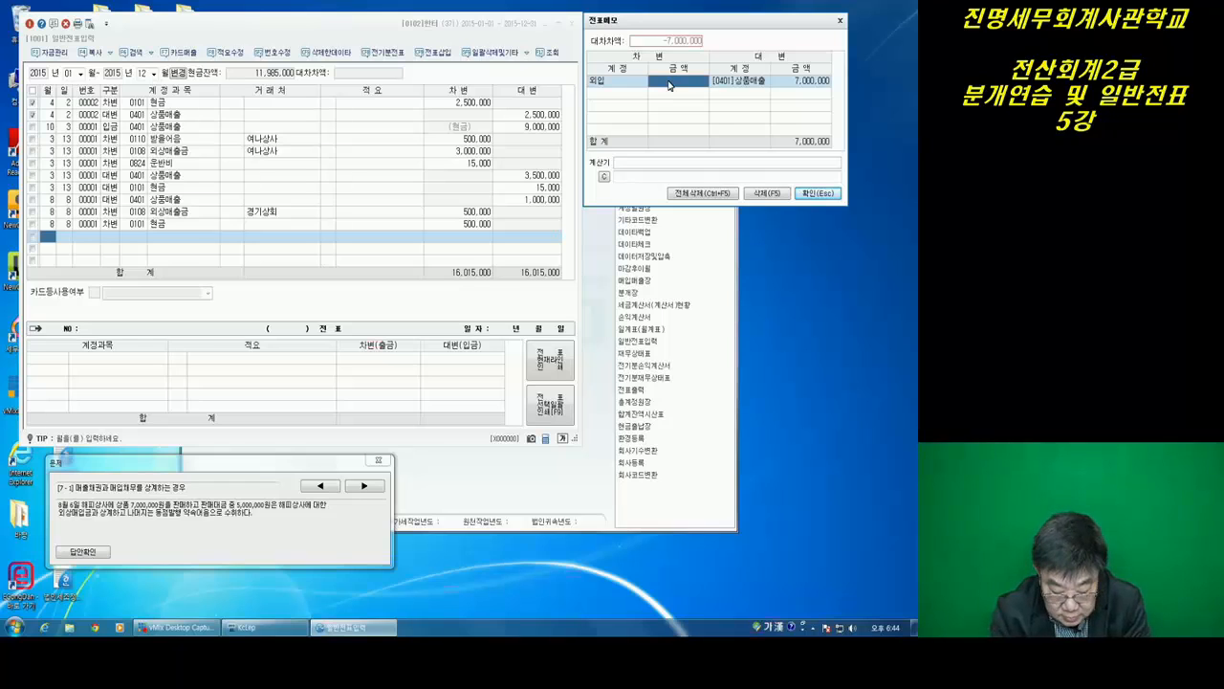
{"action": "type", "text": "5000000"}
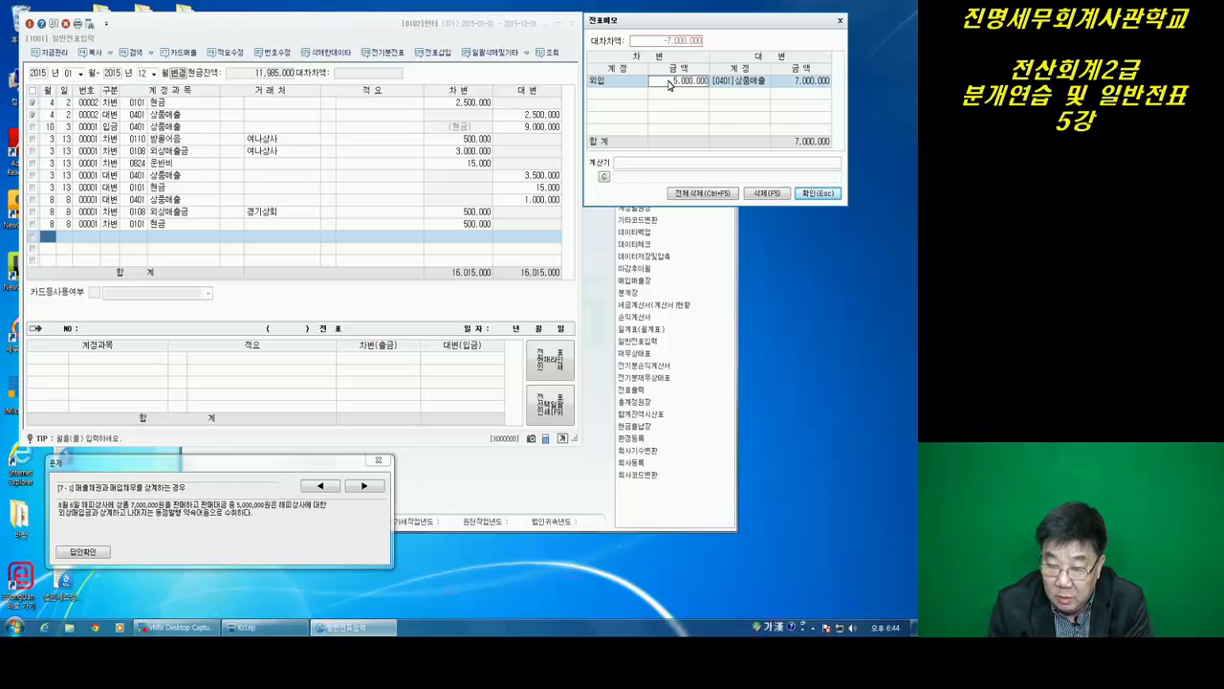
Add 0110 받을어음 with 2,000,000 on the second 차변 line of the 전표메모
{"action": "left_click", "coordinate": [614, 96]}
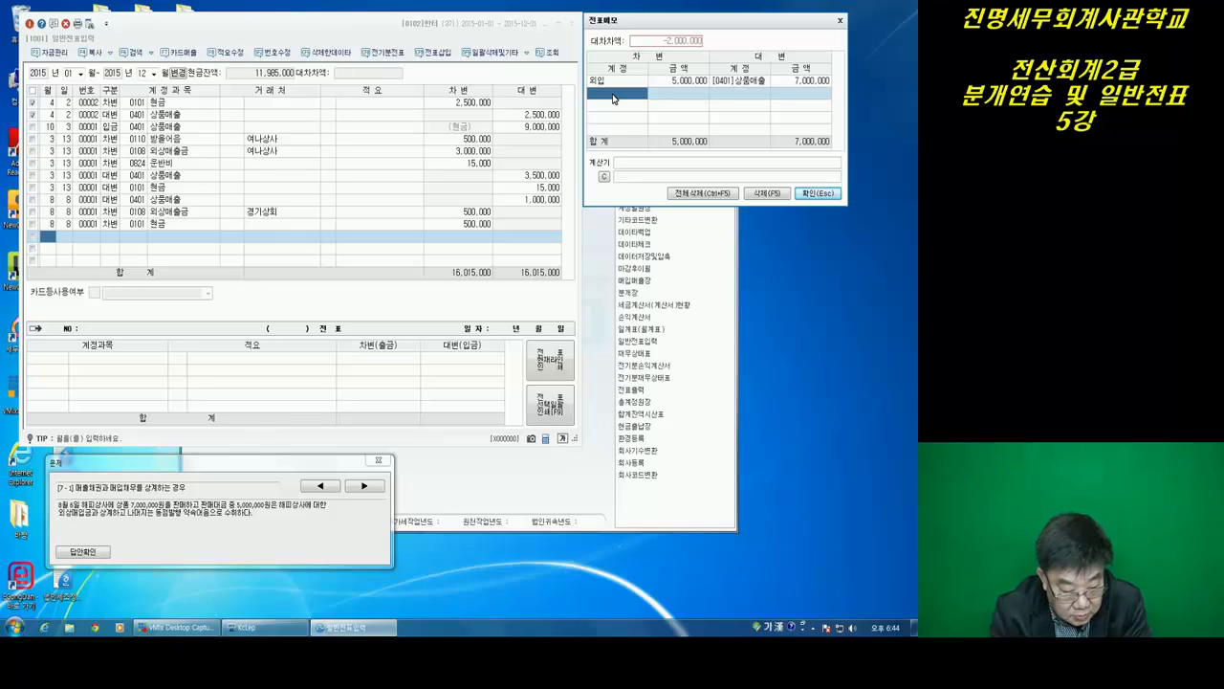
{"action": "type", "text": "110"}
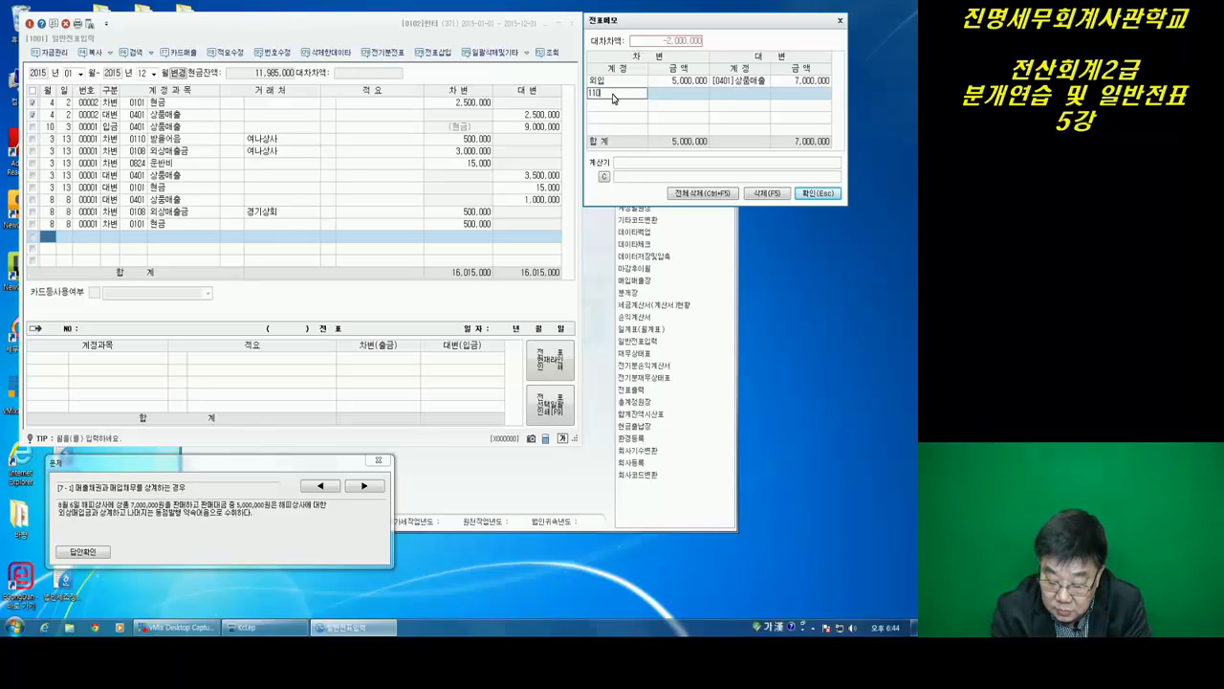
{"action": "key", "text": "Return"}
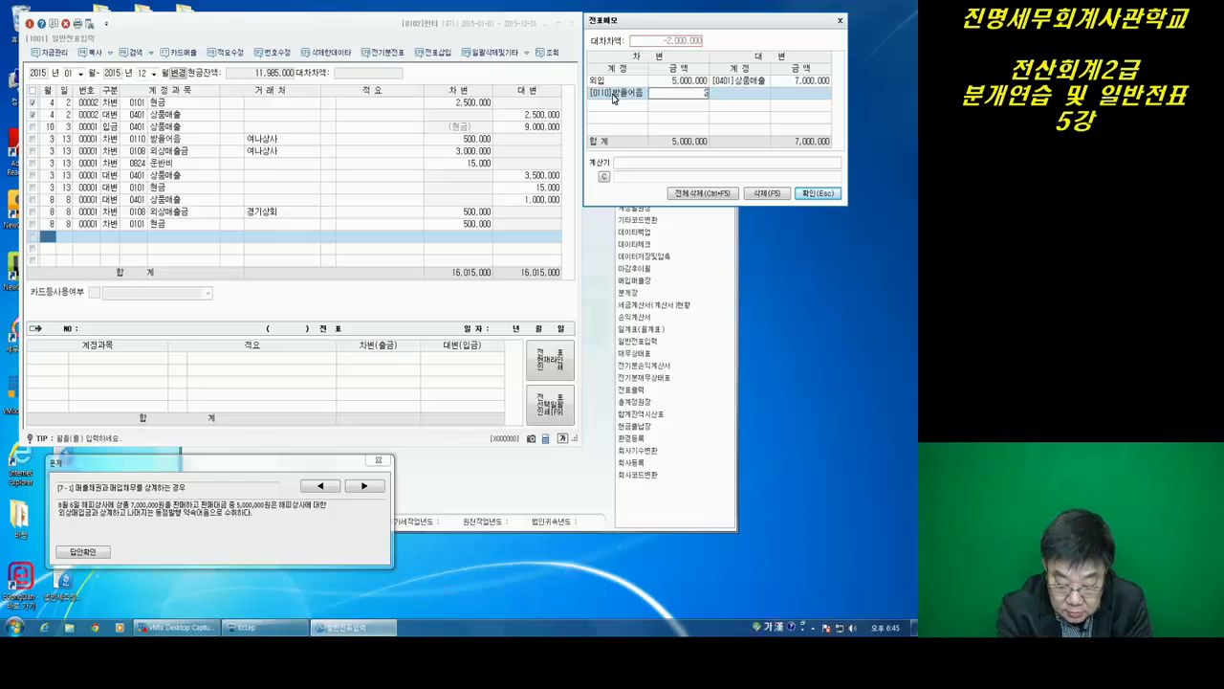
{"action": "type", "text": "2000000"}
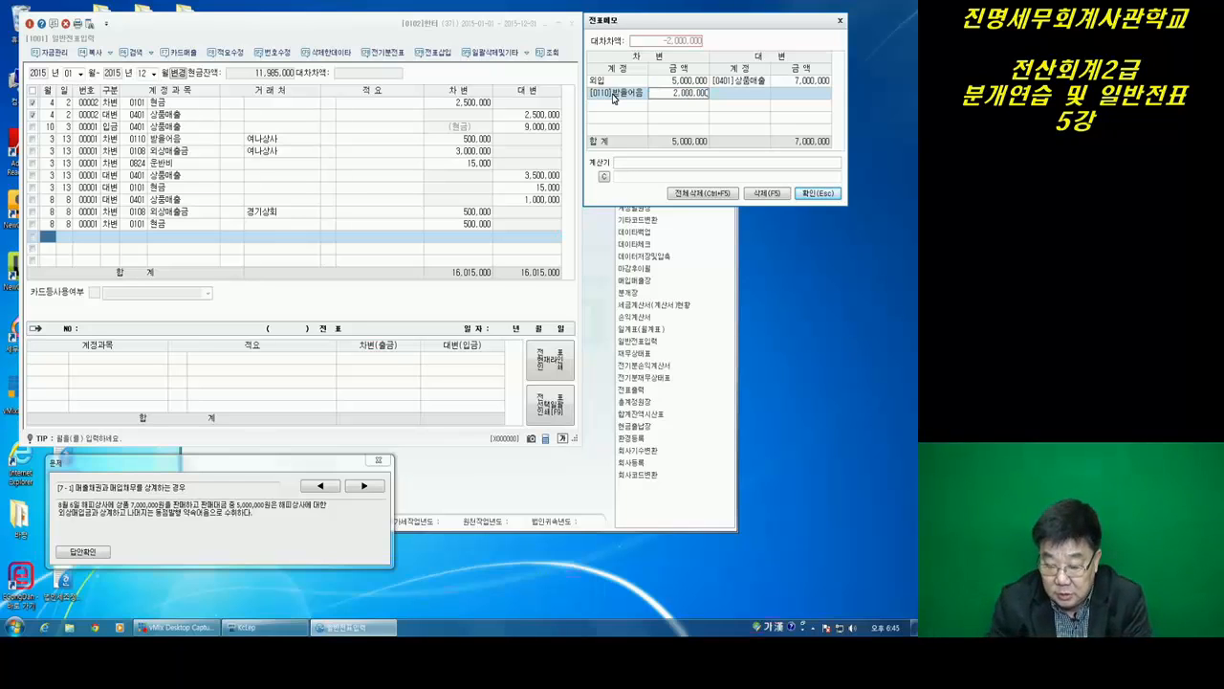
{"action": "key", "text": "Return"}
{"action": "key", "text": "Return"}
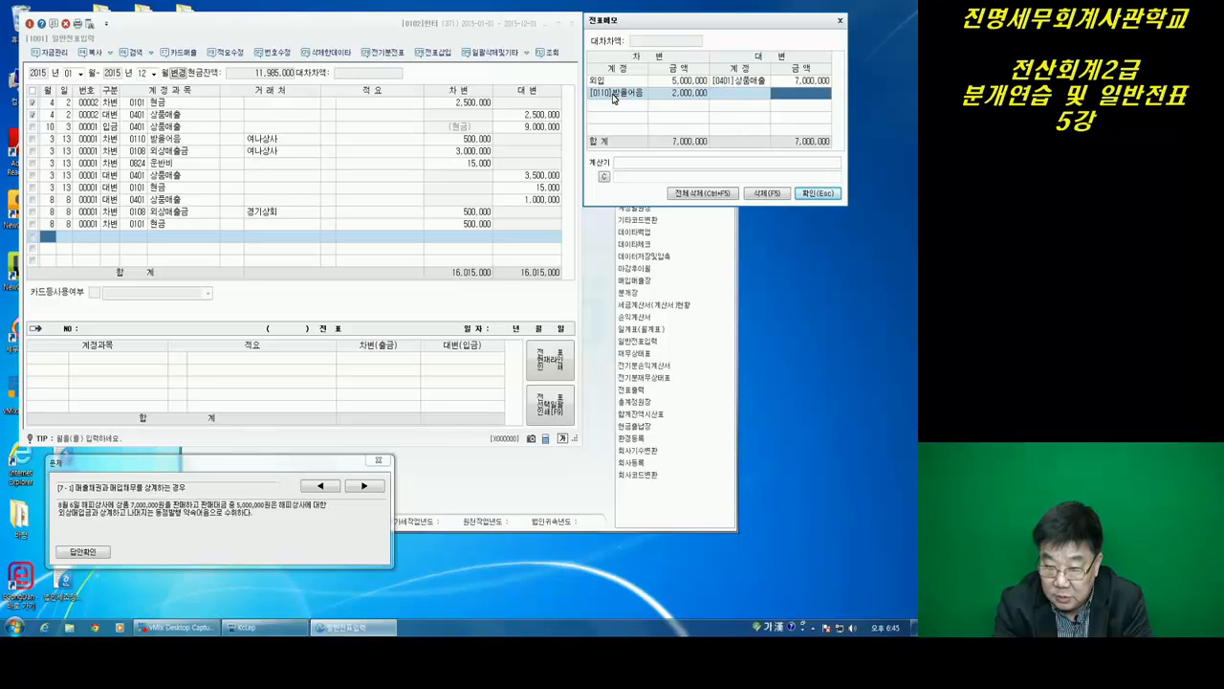
{"action": "key", "text": "Return"}
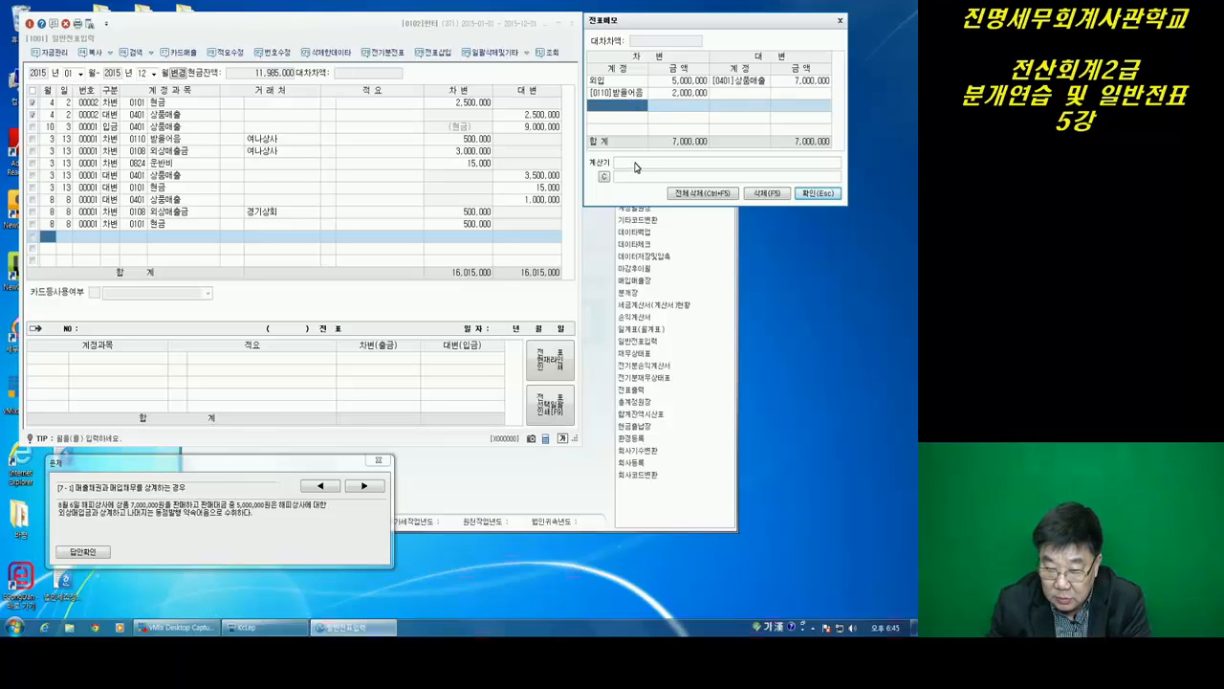
Calculate 7+7000000 in the memo's 계산기 with the 받을어음 amount selected, and apply the result to it
{"action": "left_click", "coordinate": [658, 94]}
{"action": "left_click", "coordinate": [638, 179]}
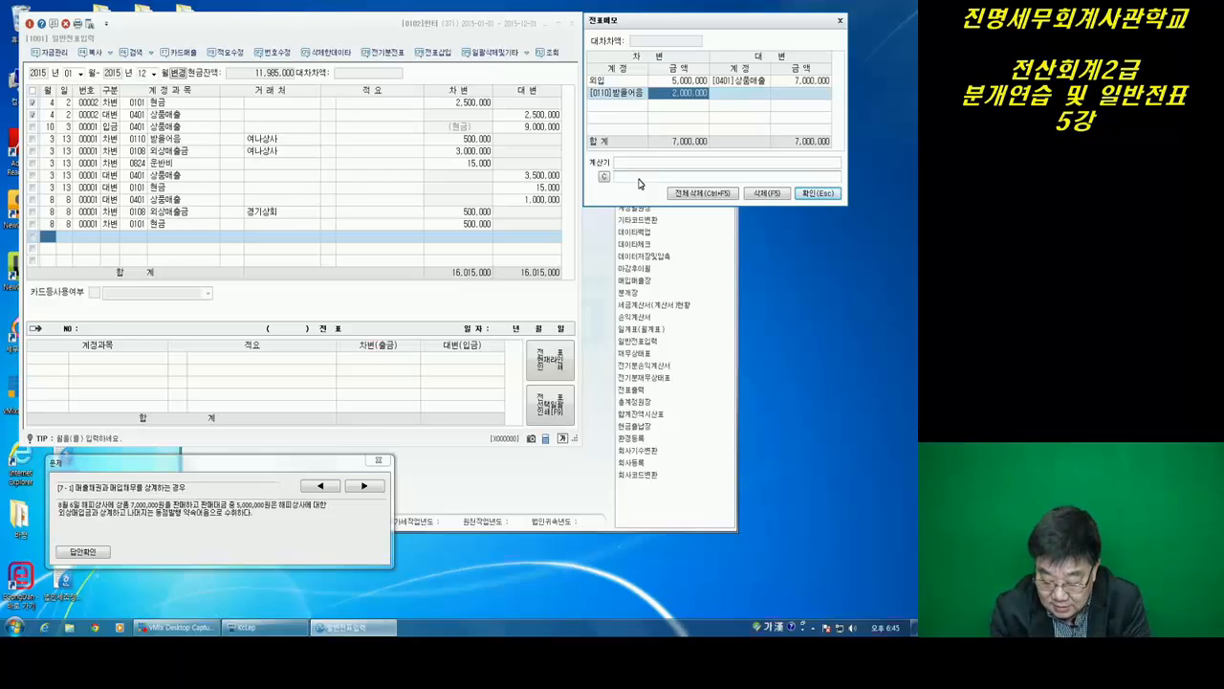
{"action": "type", "text": "7"}
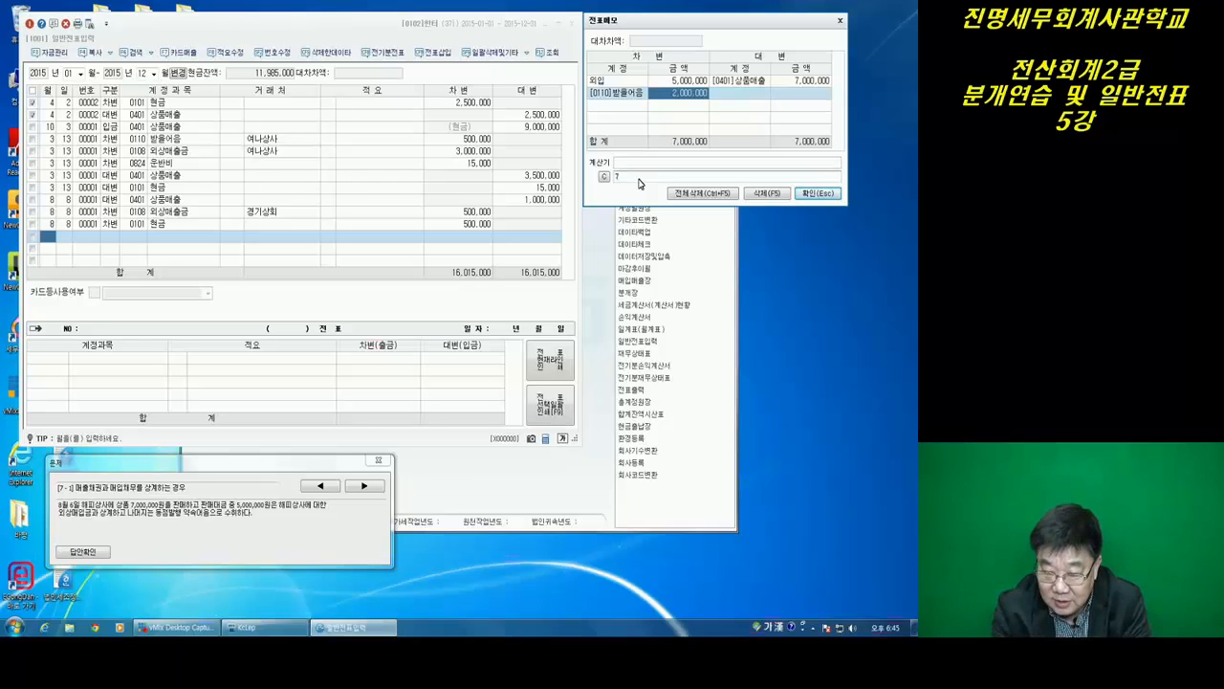
{"action": "type", "text": "0000"}
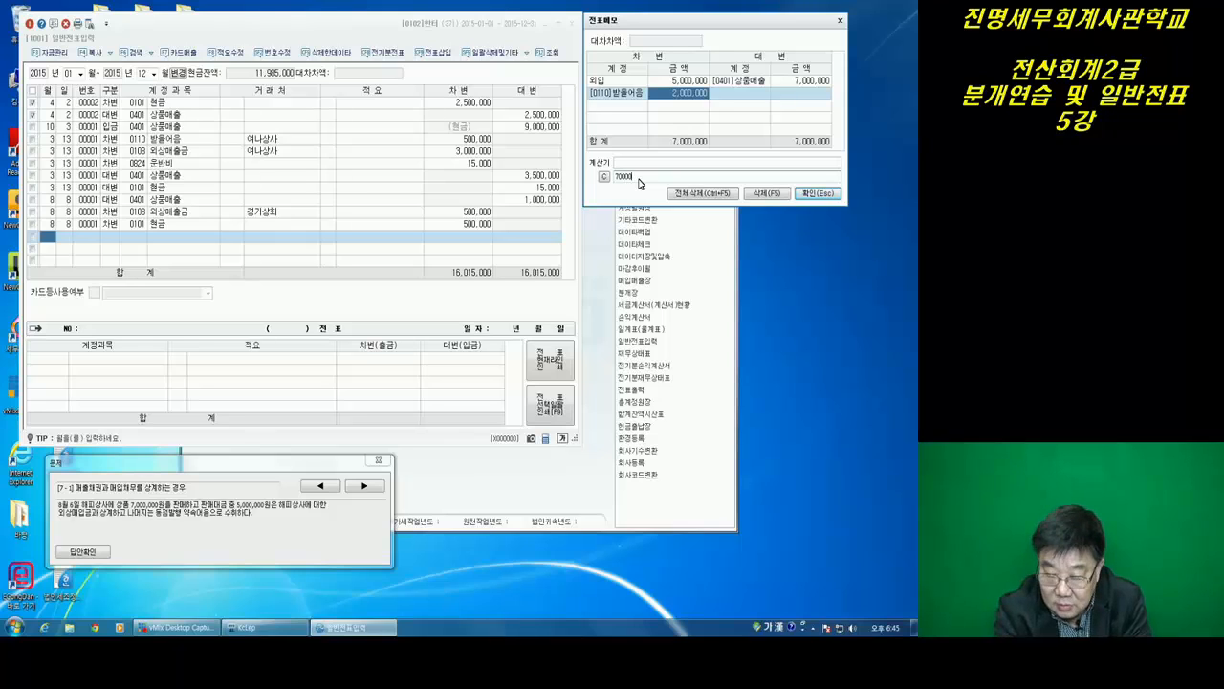
{"action": "key", "text": "BackSpace"}
{"action": "key", "text": "BackSpace"}
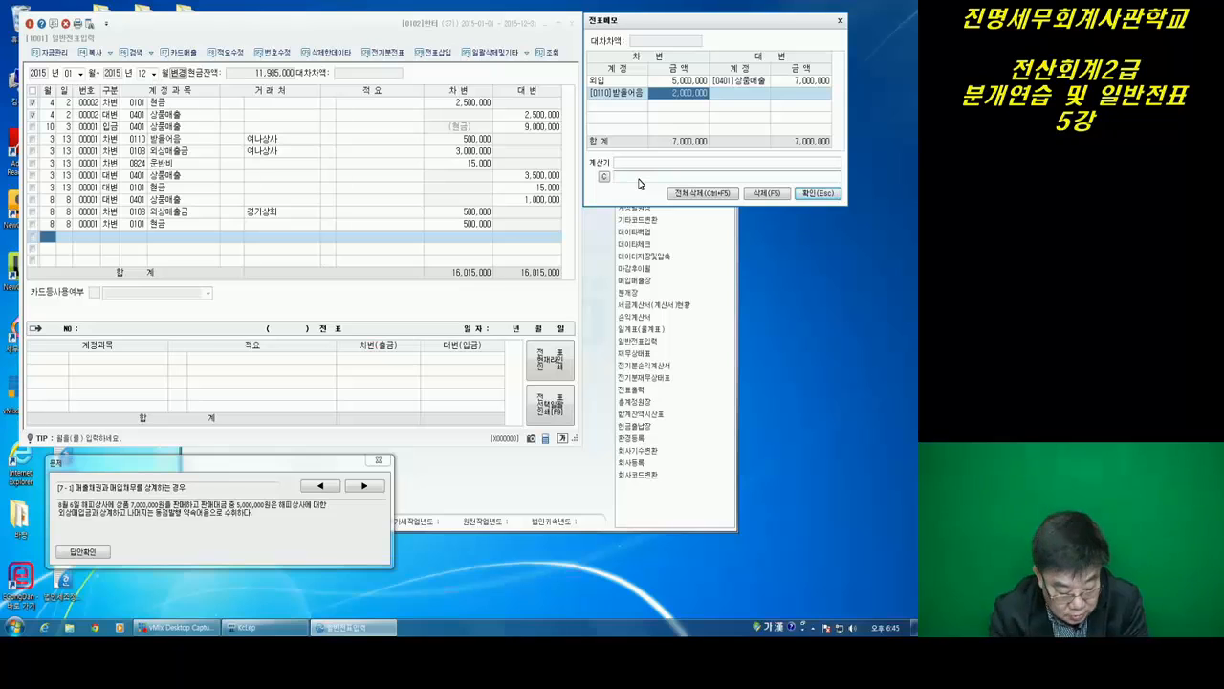
{"action": "type", "text": "7+"}
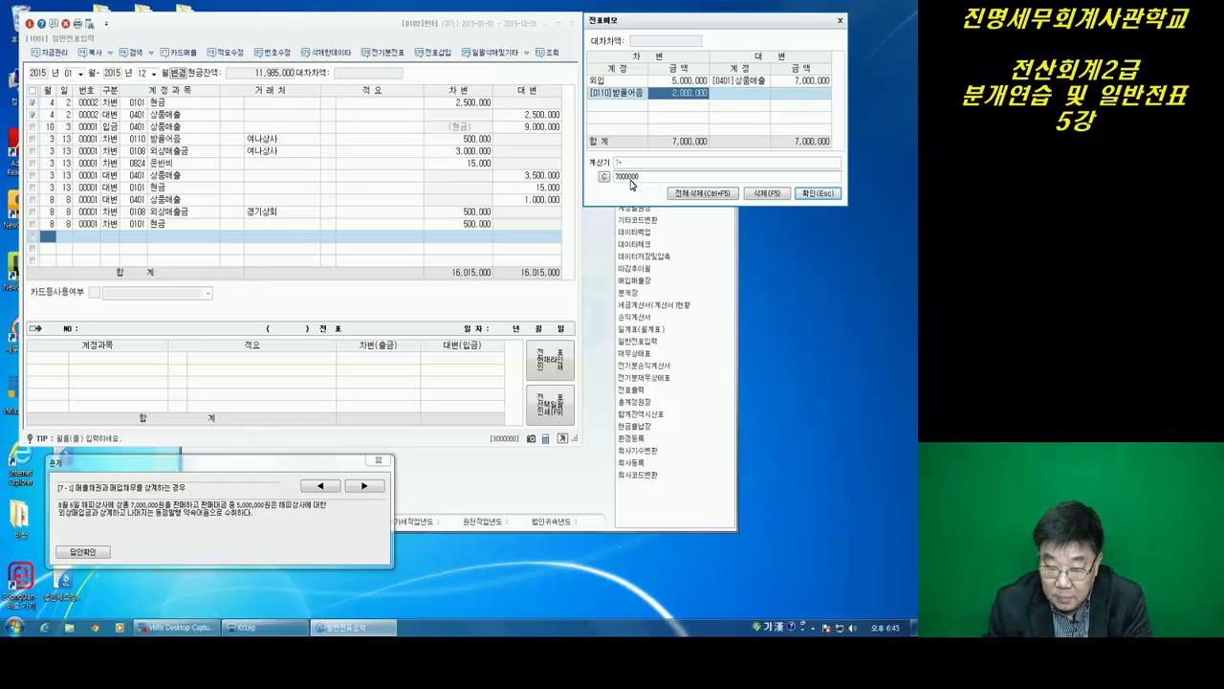
{"action": "key", "text": "plus"}
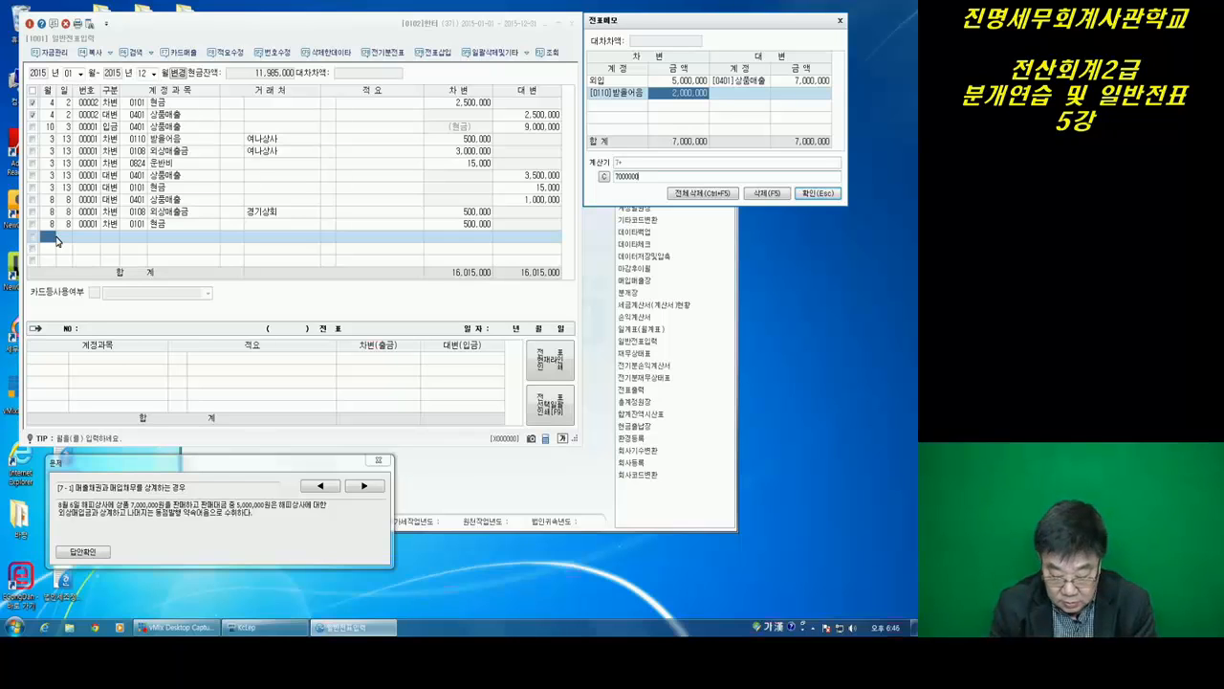
{"action": "key", "text": "Return"}
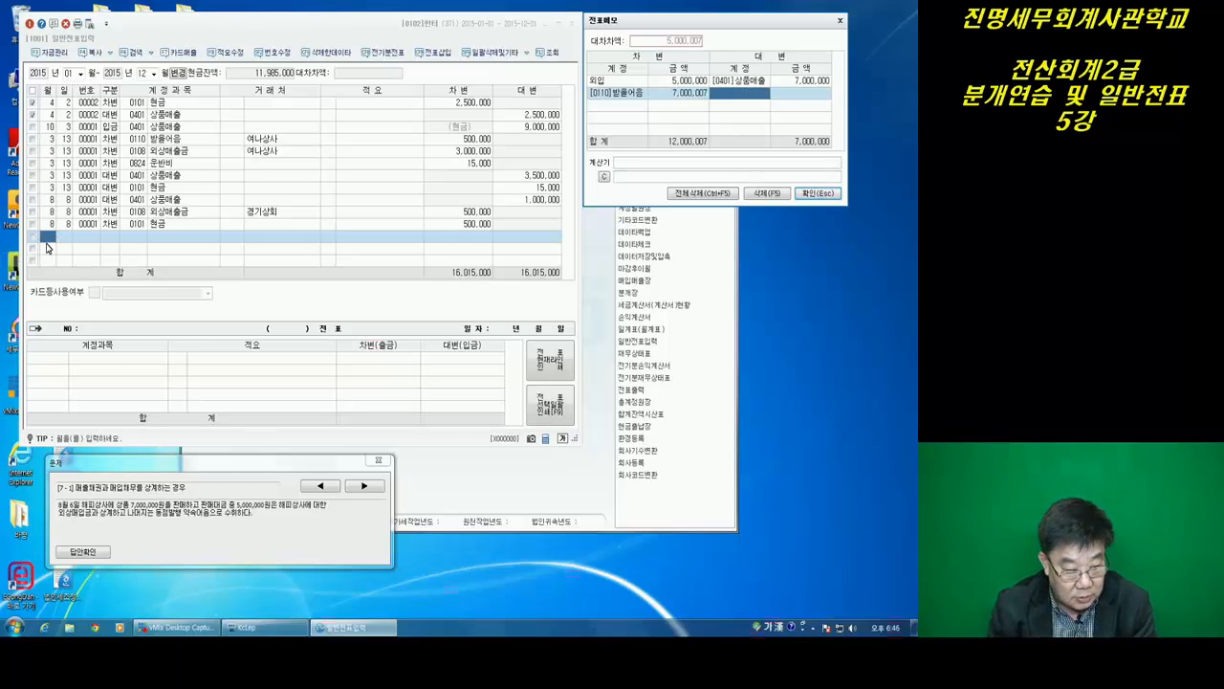
Start a new 8월 6일 차변 line in the journal with the account 0251 외상매입금
{"action": "left_click", "coordinate": [52, 241]}
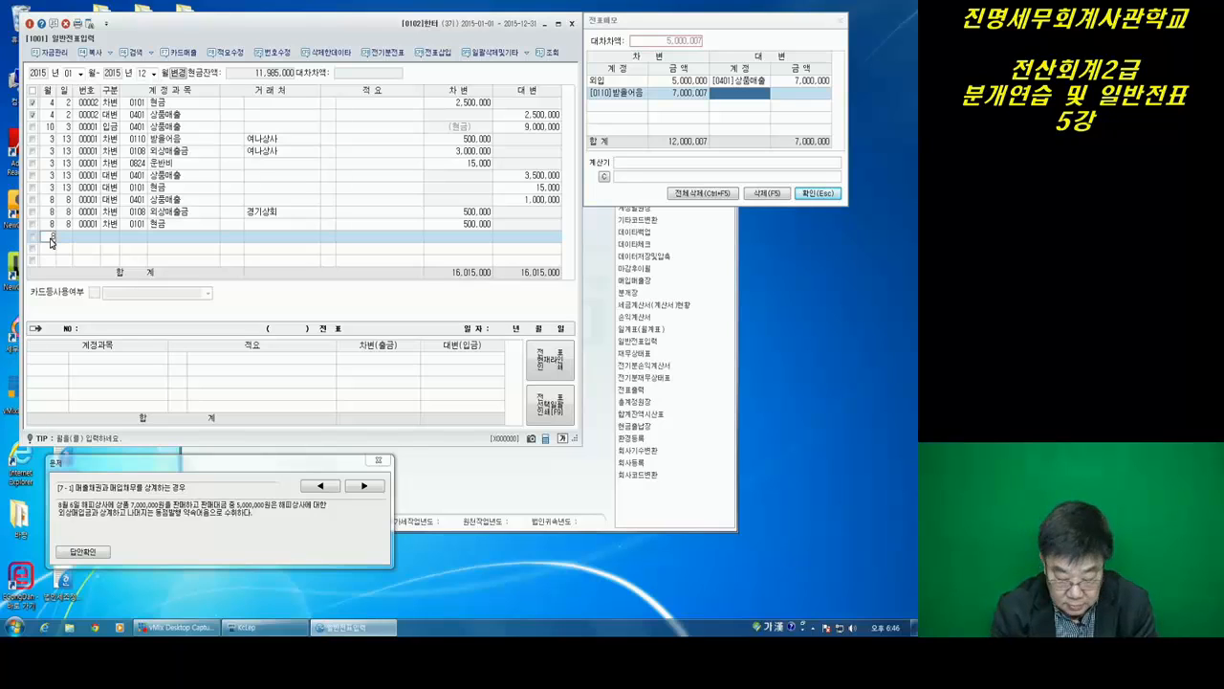
{"action": "key", "text": "Return"}
{"action": "type", "text": "6"}
{"action": "key", "text": "Return"}
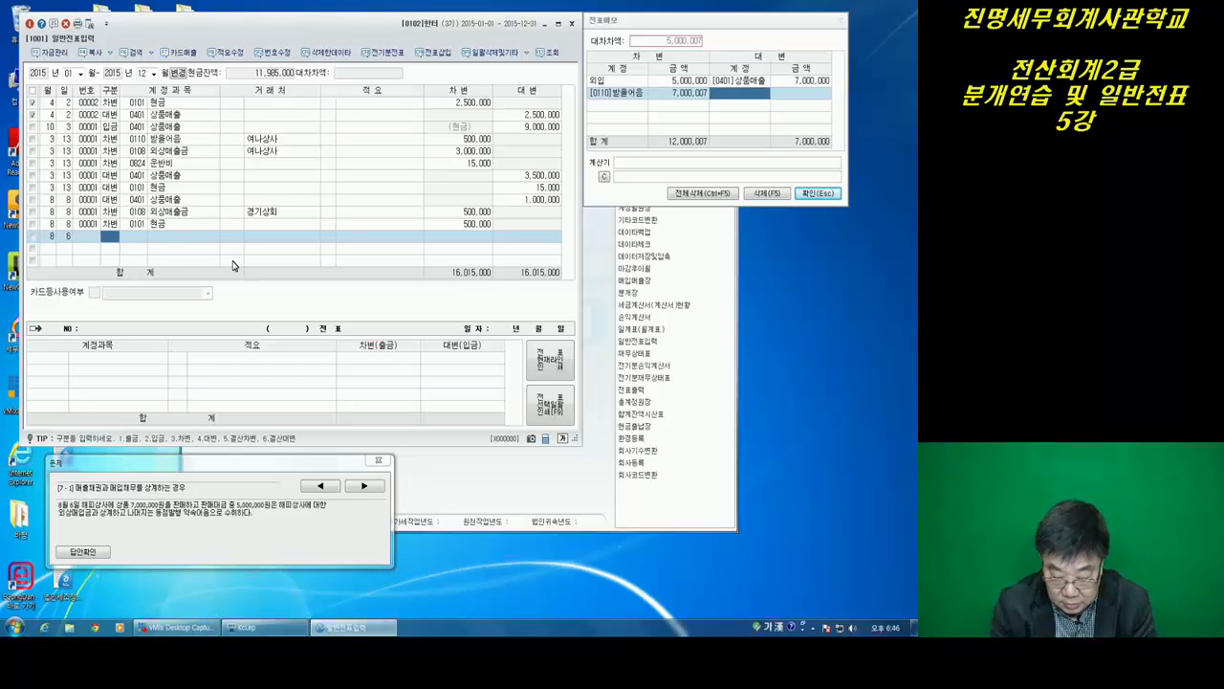
{"action": "type", "text": "3"}
{"action": "key", "text": "Return"}
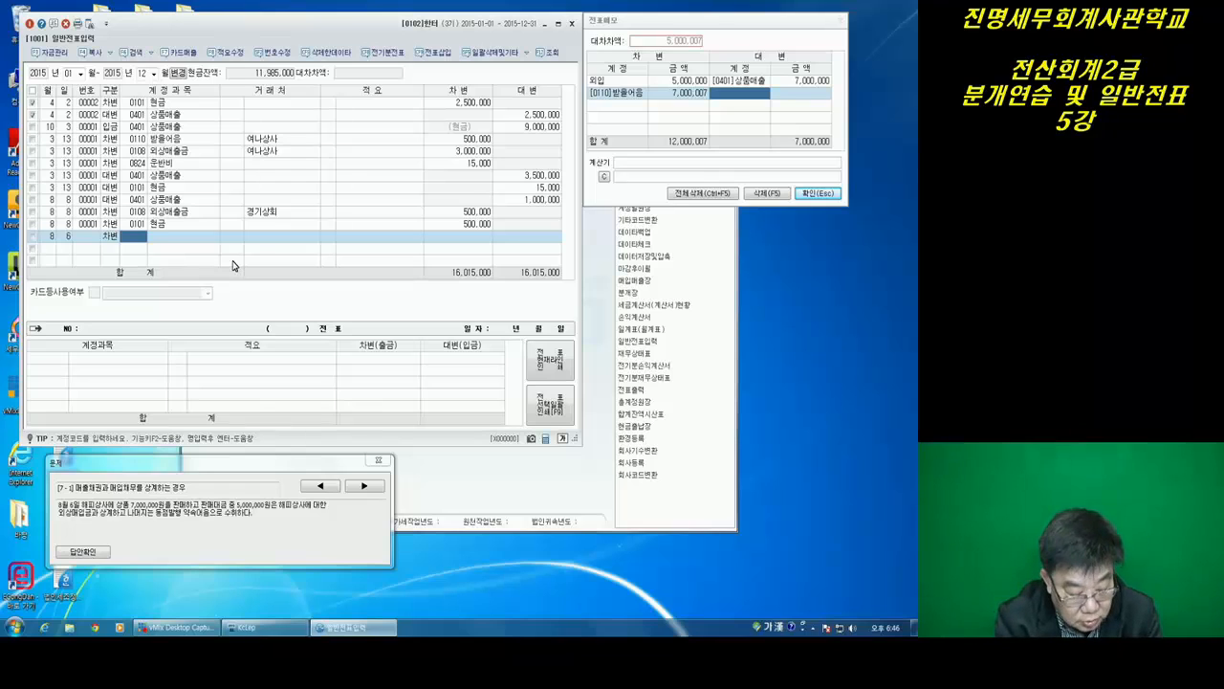
{"action": "key", "text": "F2"}
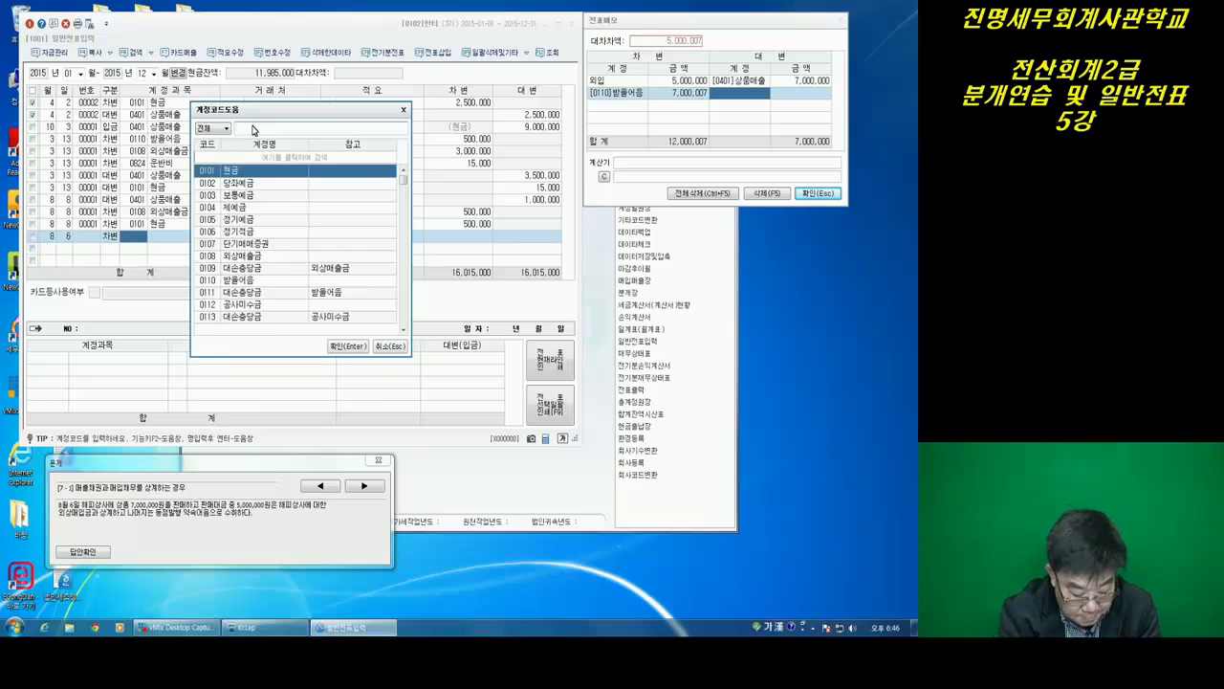
{"action": "type", "text": "외"}
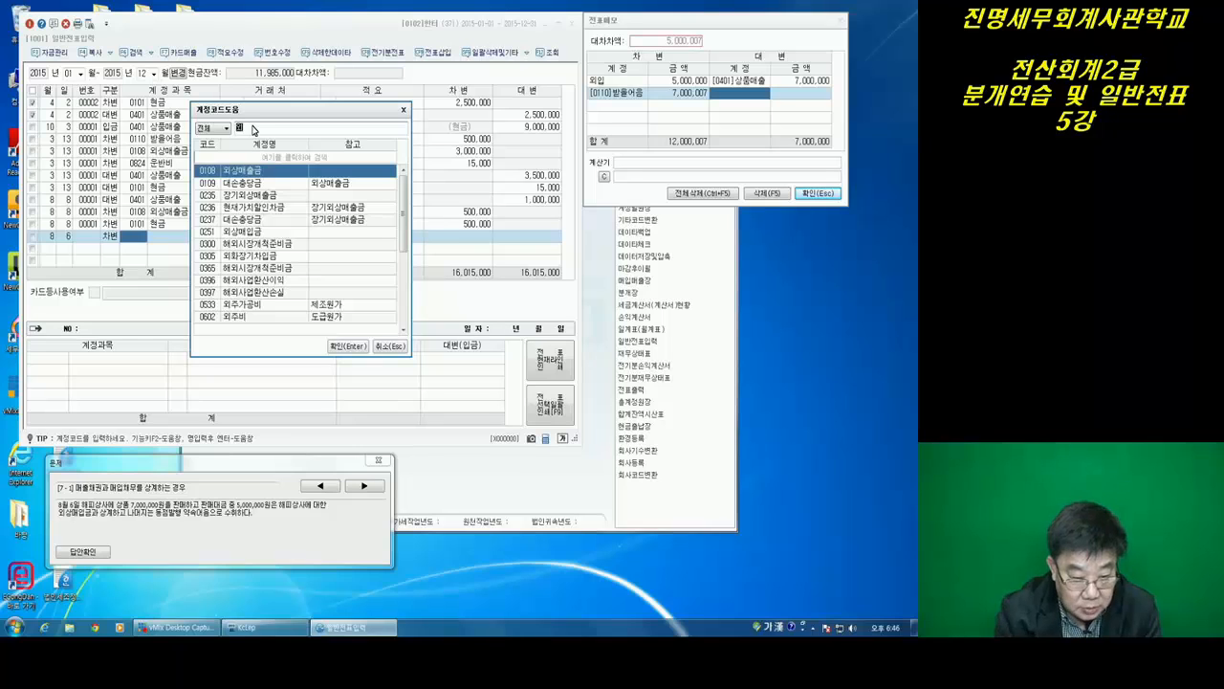
{"action": "left_click", "coordinate": [250, 233]}
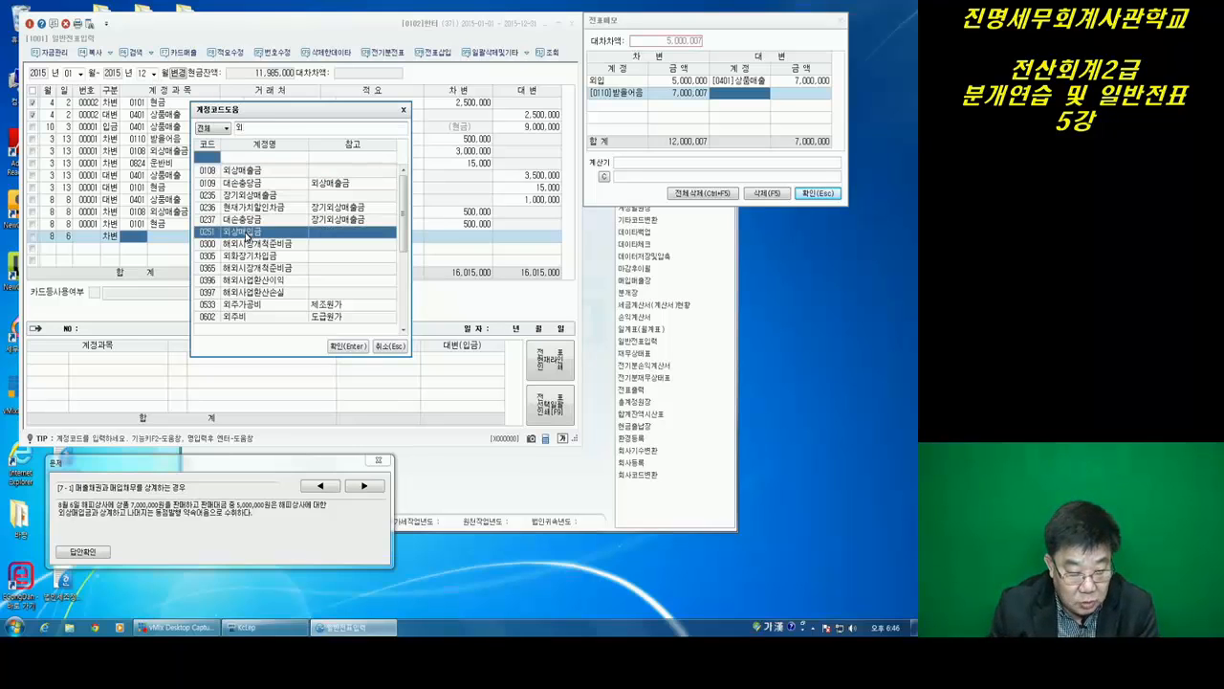
{"action": "left_click", "coordinate": [347, 345]}
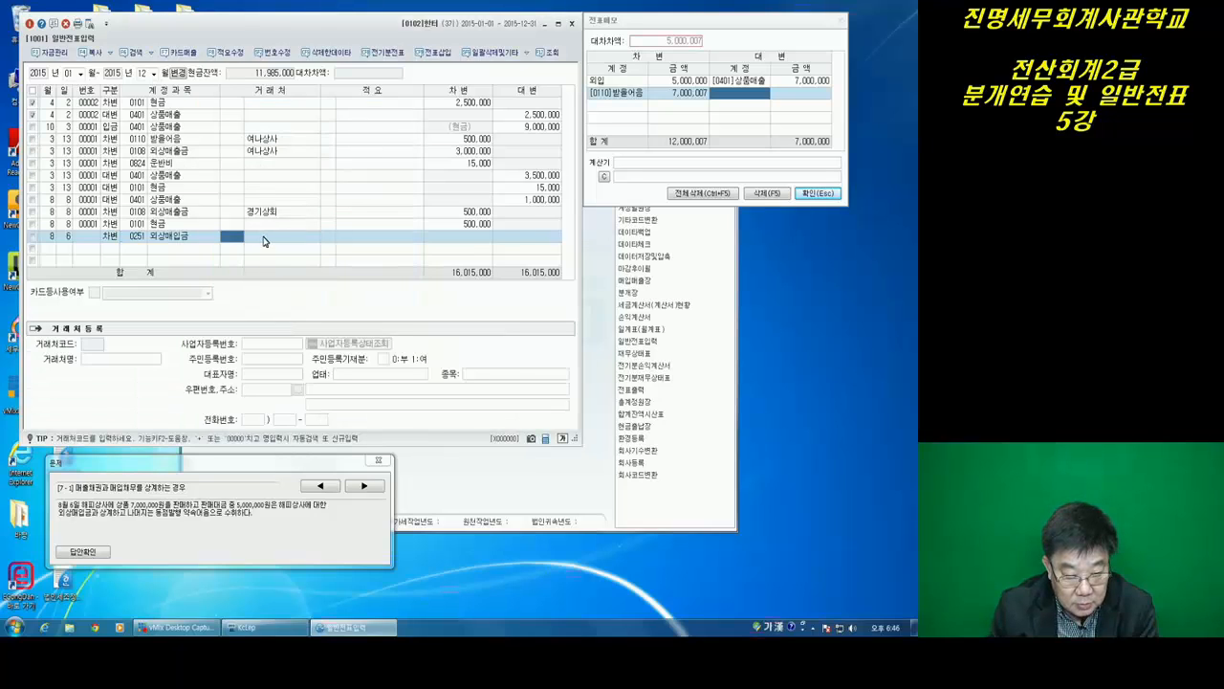
Enter 해피상사 as the 거래처 of the 외상매입금 line with a 차변 amount of 5,000,000
{"action": "left_click", "coordinate": [264, 237]}
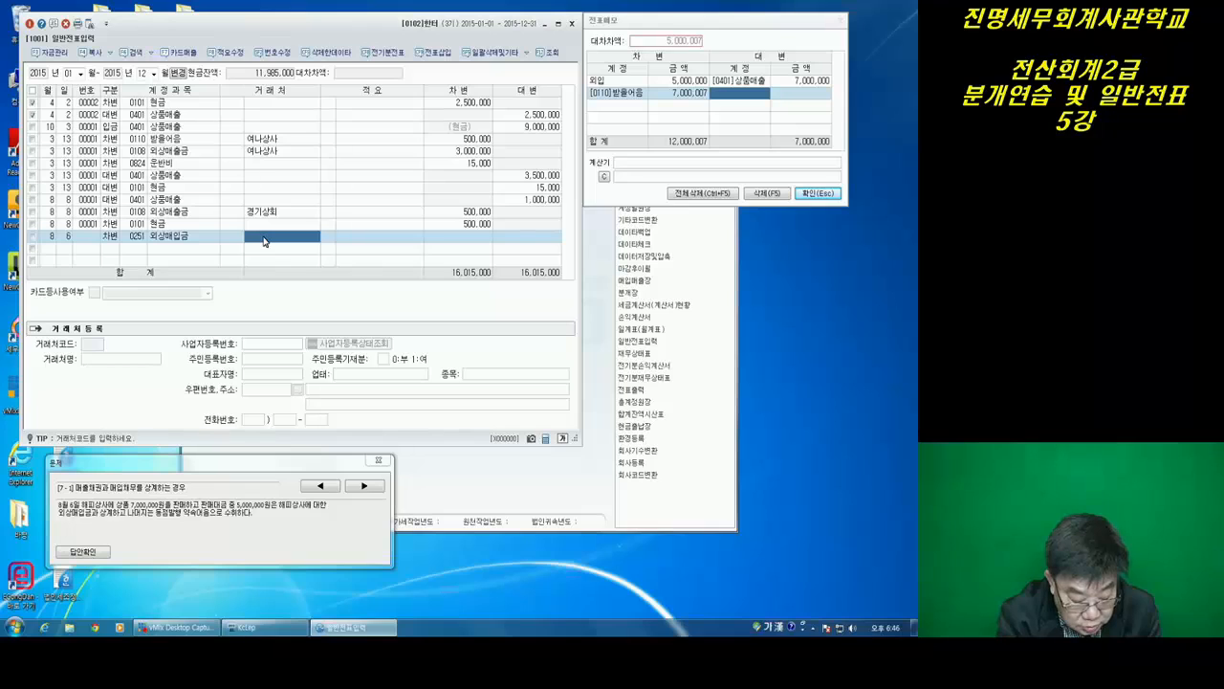
{"action": "type", "text": "해"}
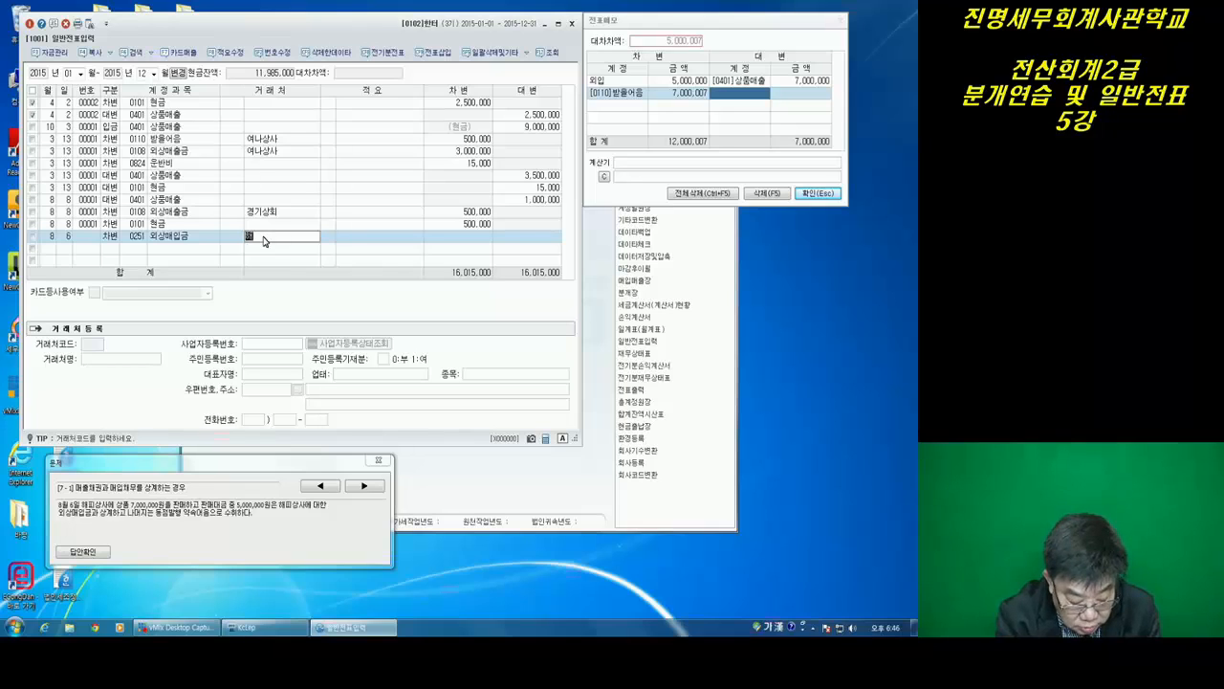
{"action": "type", "text": "피상사"}
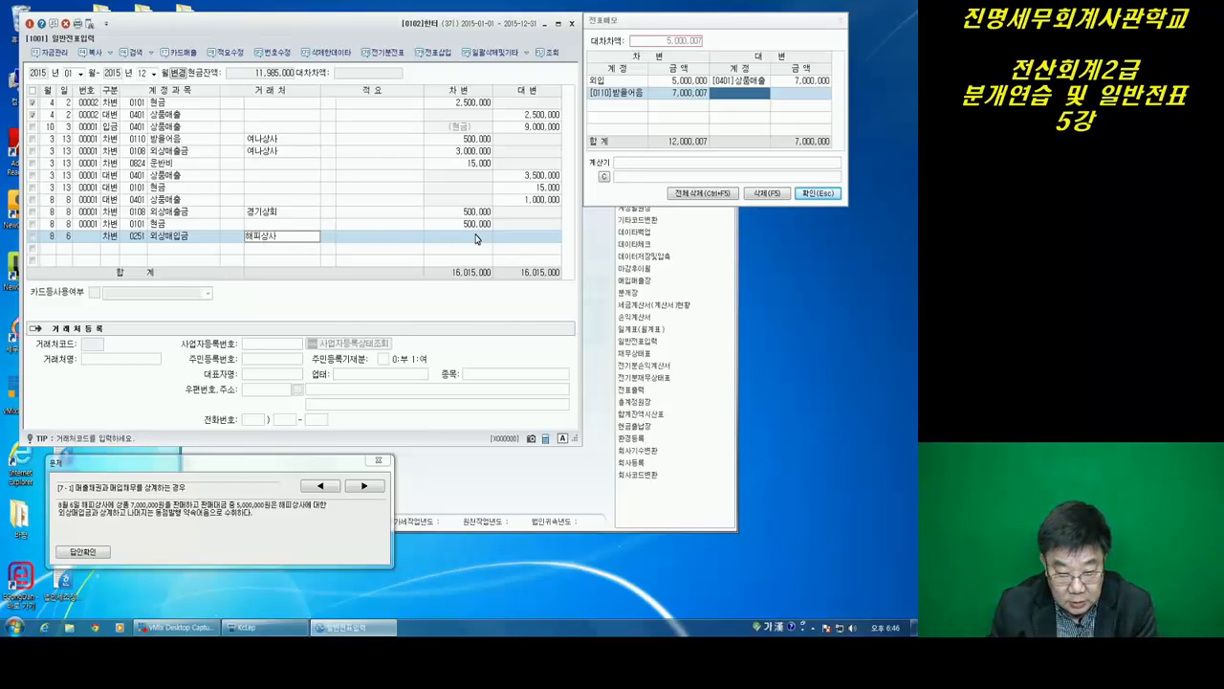
{"action": "left_click", "coordinate": [476, 238]}
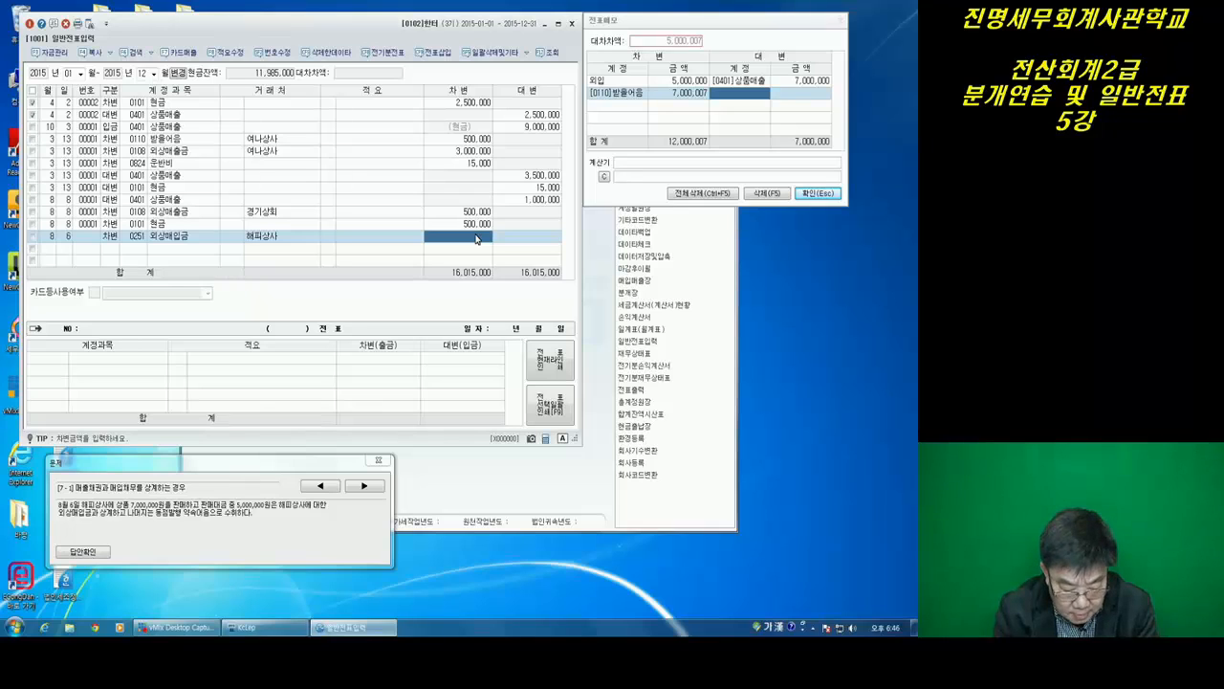
{"action": "left_click", "coordinate": [476, 238]}
{"action": "type", "text": "5"}
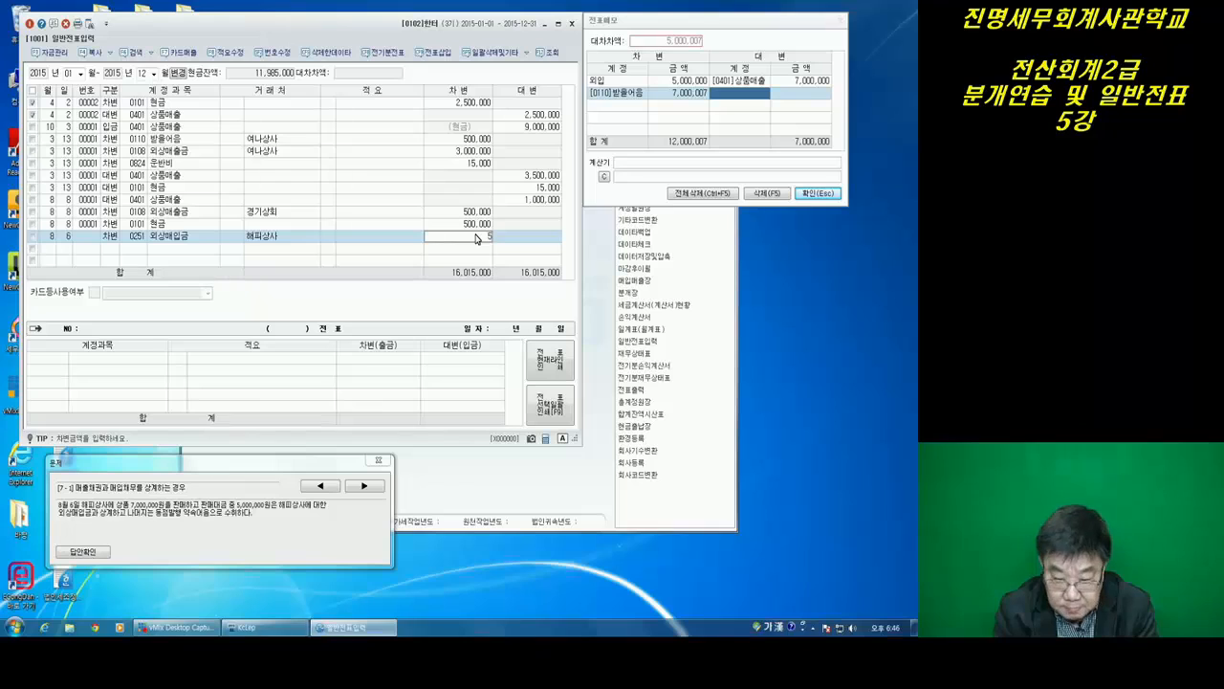
{"action": "type", "text": ",000,000"}
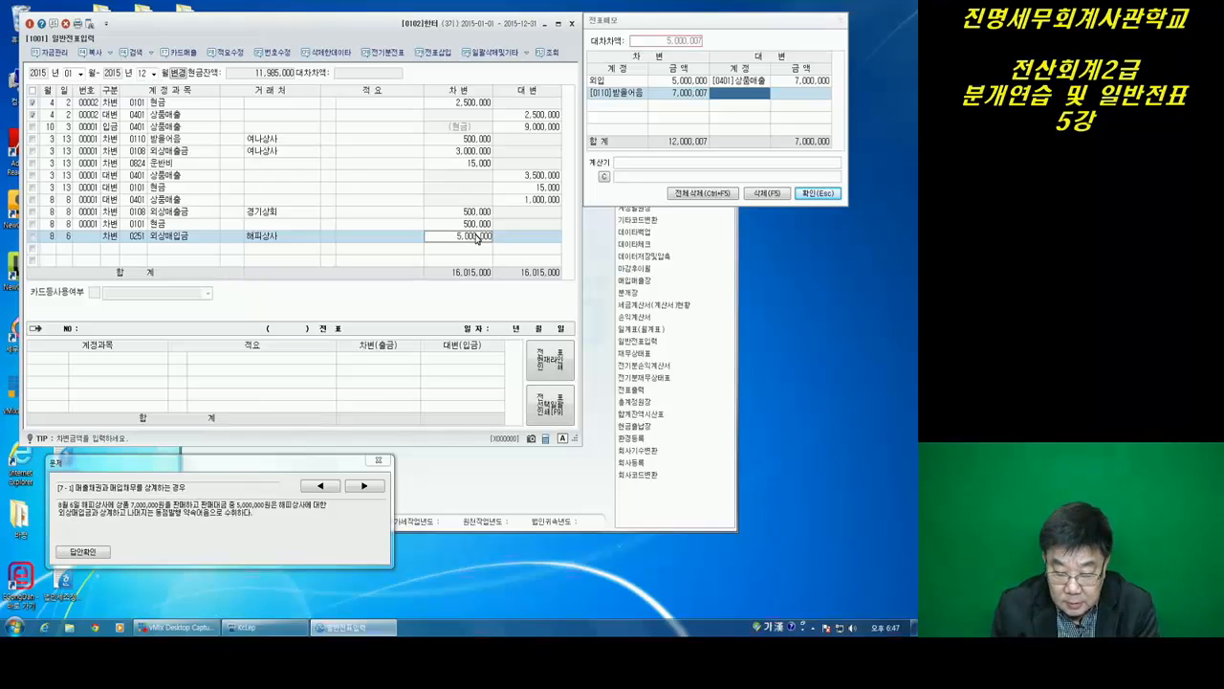
{"action": "key", "text": "Return"}
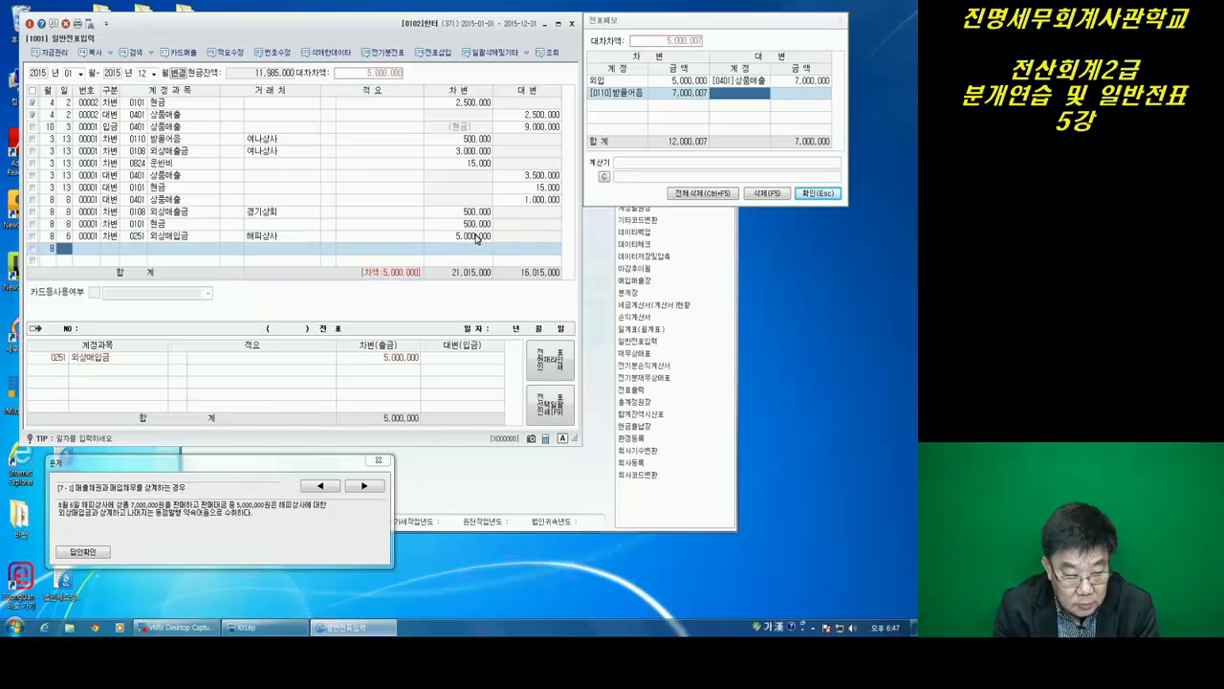
Add a second 8월 6일 차변 line with the account 0110 받을어음
{"action": "type", "text": "6"}
{"action": "key", "text": "Return"}
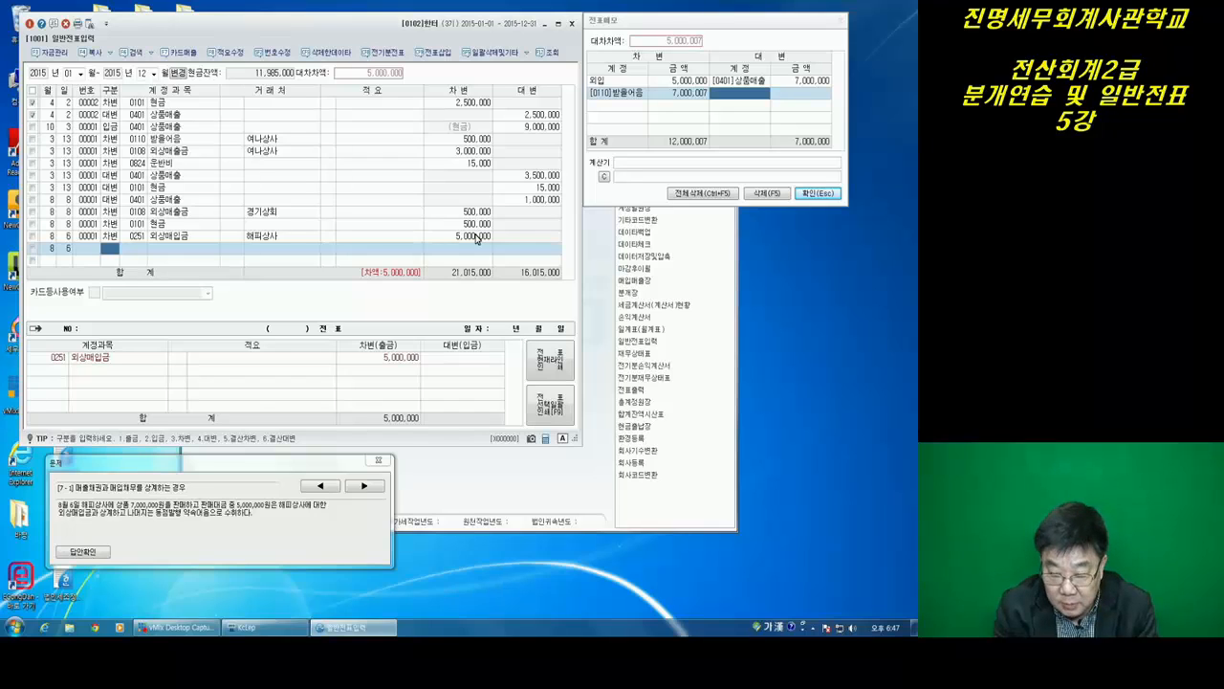
{"action": "type", "text": "3"}
{"action": "key", "text": "Return"}
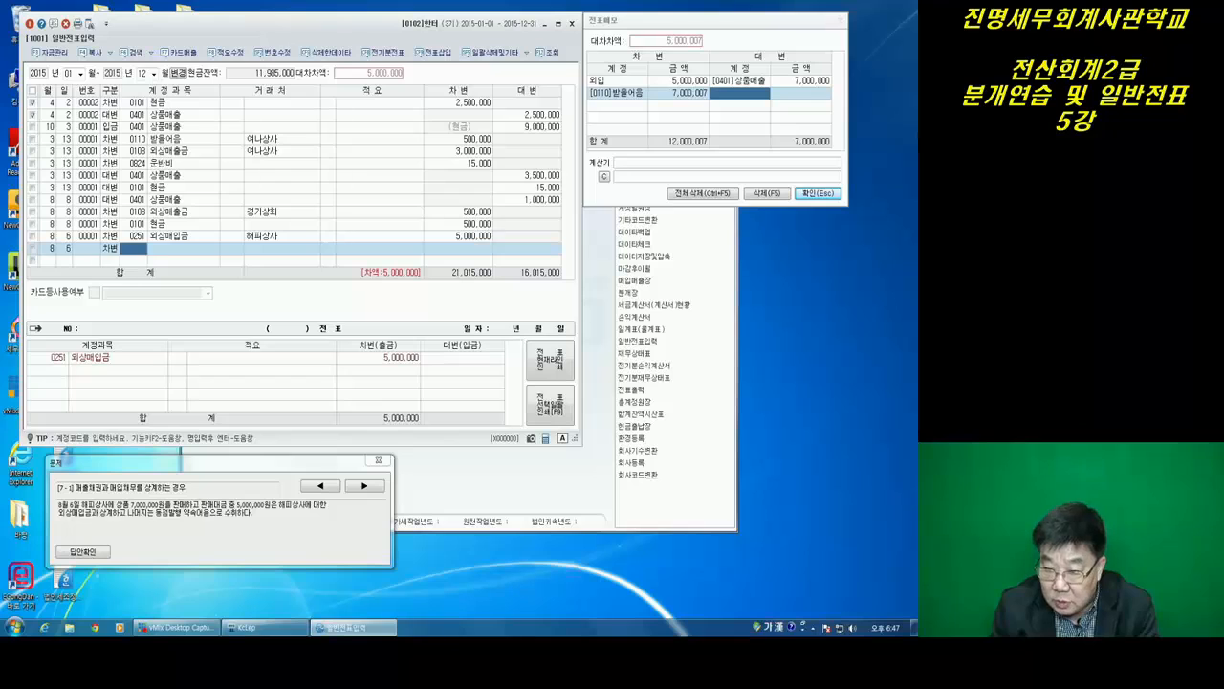
{"action": "left_click", "coordinate": [705, 99]}
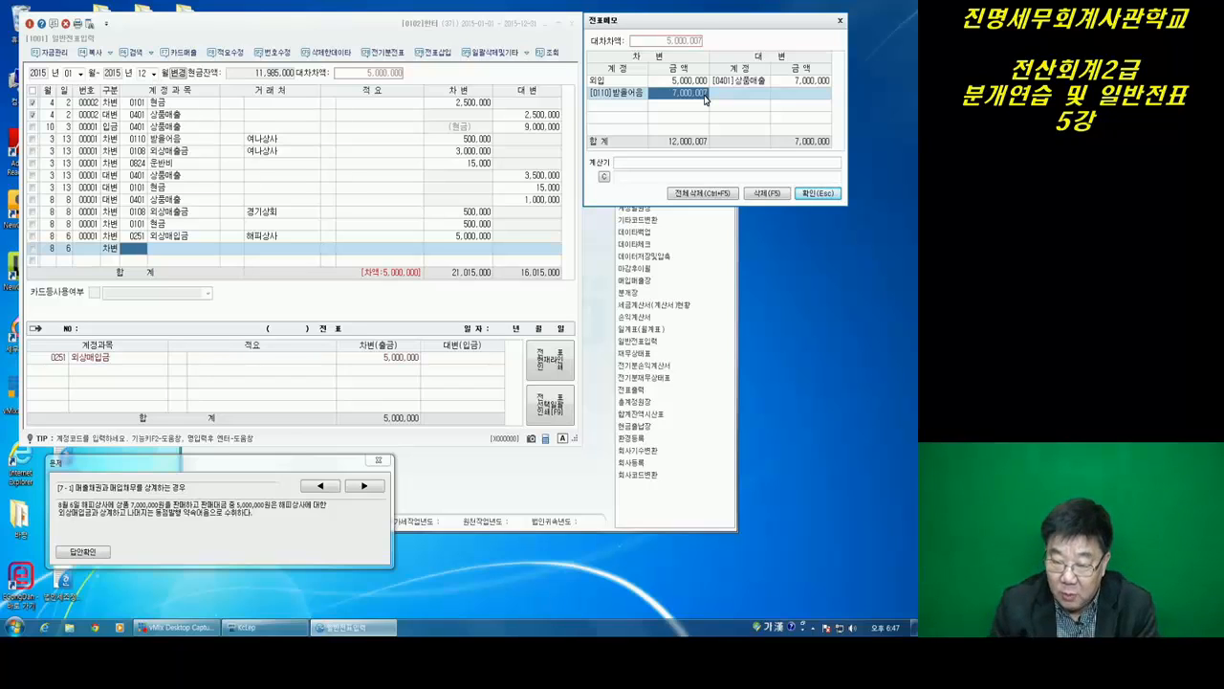
{"action": "left_click", "coordinate": [137, 253]}
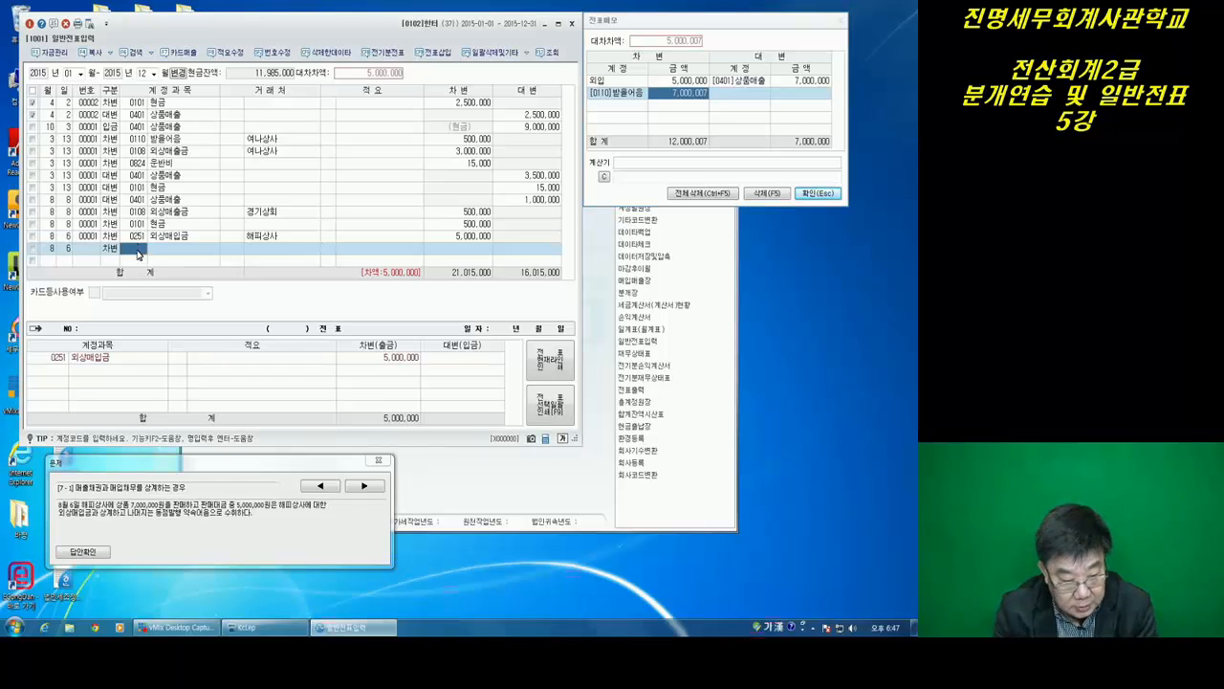
{"action": "type", "text": "0110"}
{"action": "key", "text": "Return"}
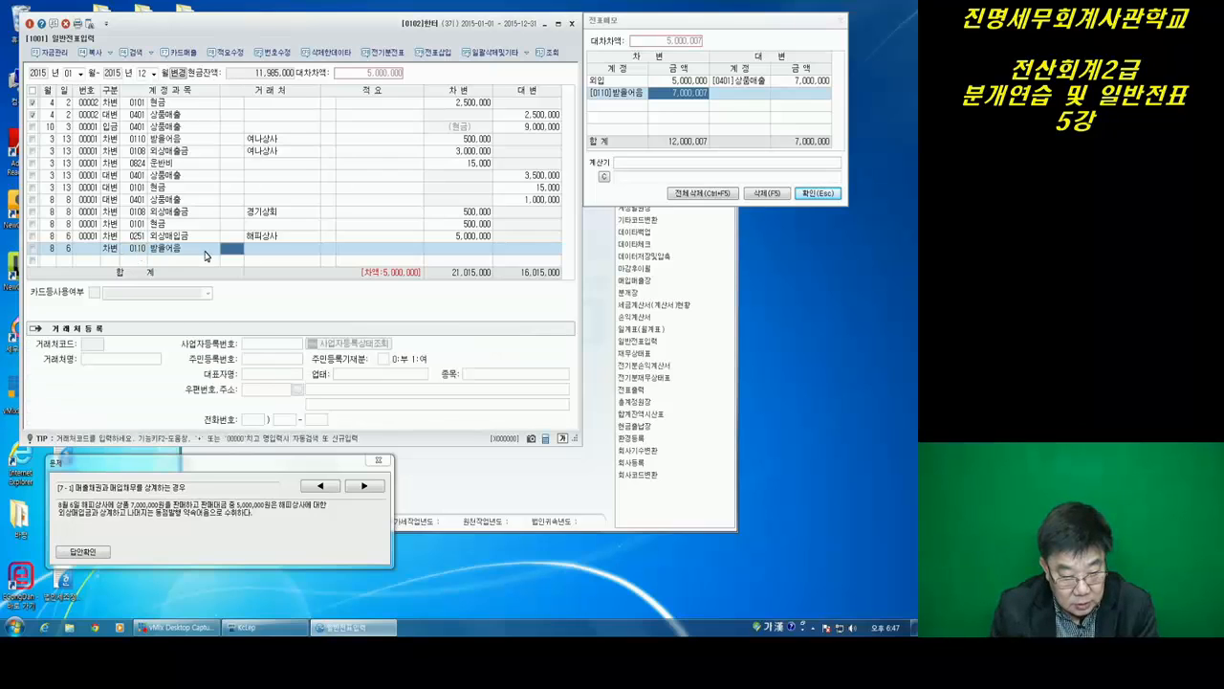
Fill in 해피상사 as the 거래처 of the new 받을어음 line with a 차변 amount of 2,000,000
{"action": "left_click", "coordinate": [263, 257]}
{"action": "key", "text": "Return"}
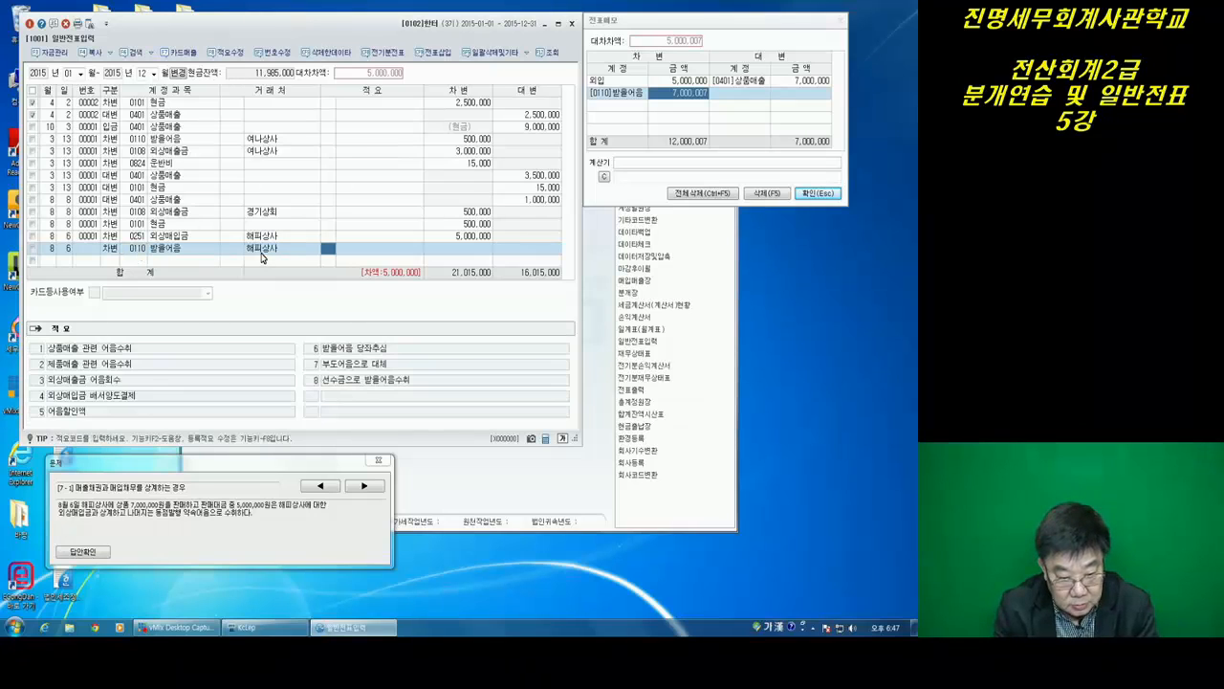
{"action": "key", "text": "Return"}
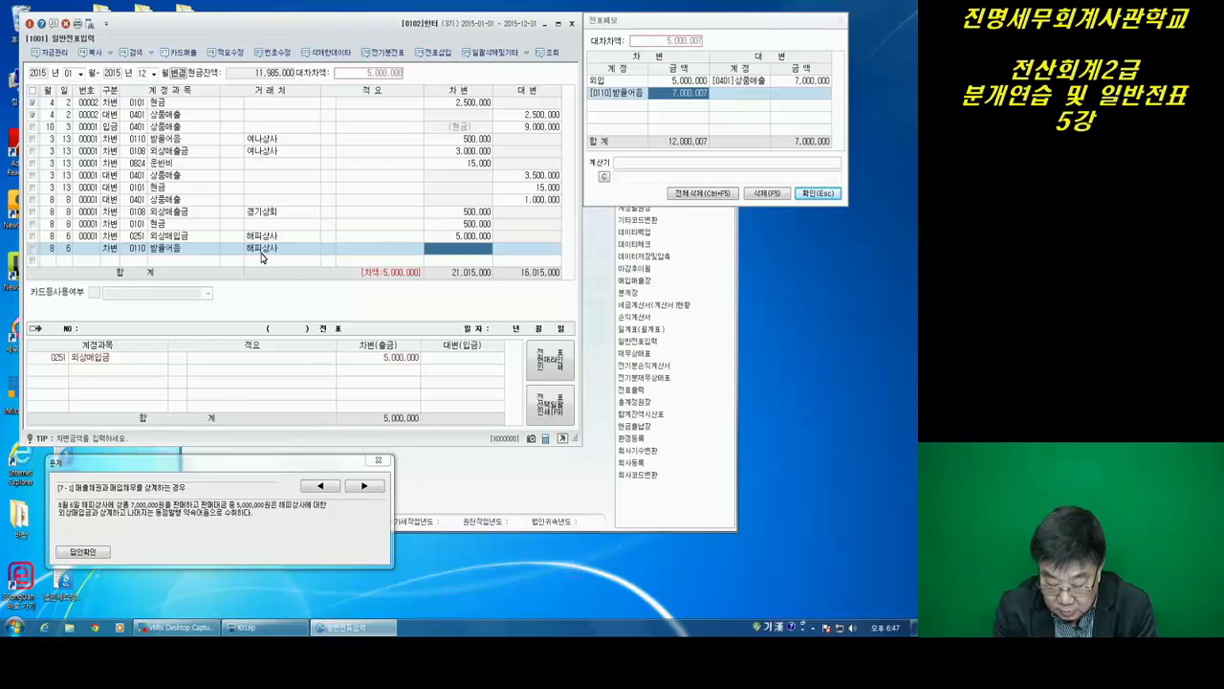
{"action": "type", "text": "2000000"}
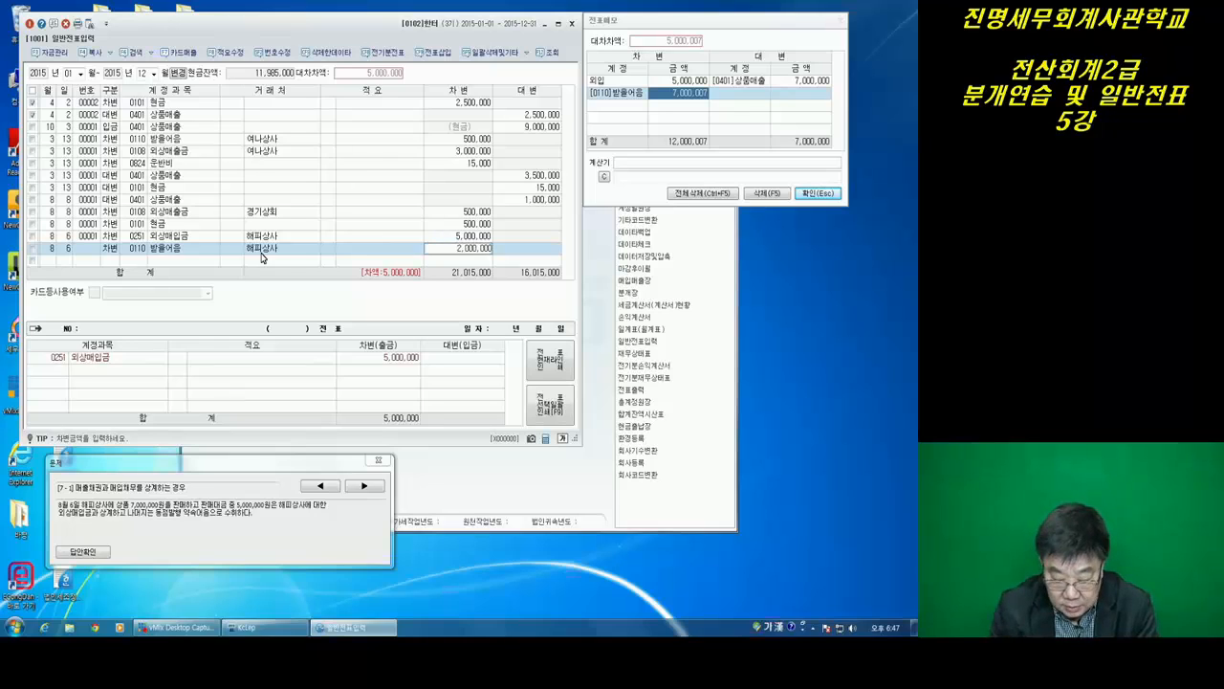
{"action": "key", "text": "Return"}
Add an 8월 6일 대변 line for 0401 상품매출 with 7,000,000, leaving its 거래처 blank
{"action": "type", "text": "6"}
{"action": "key", "text": "Return"}
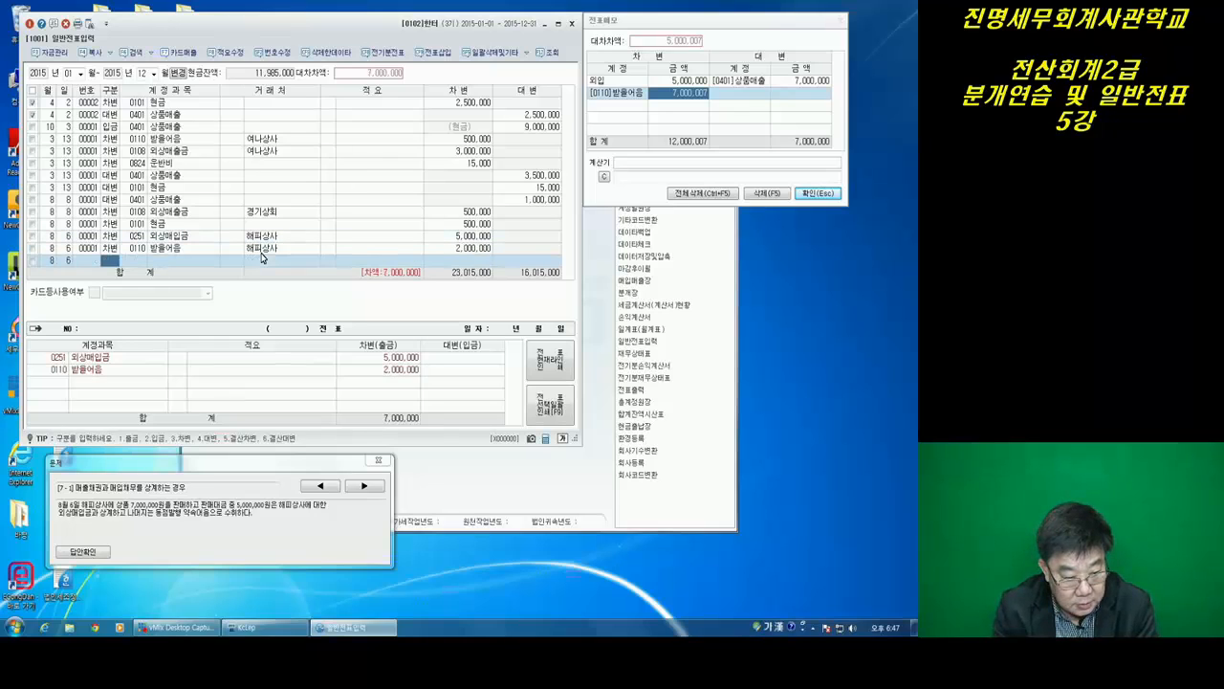
{"action": "type", "text": "4"}
{"action": "key", "text": "Return"}
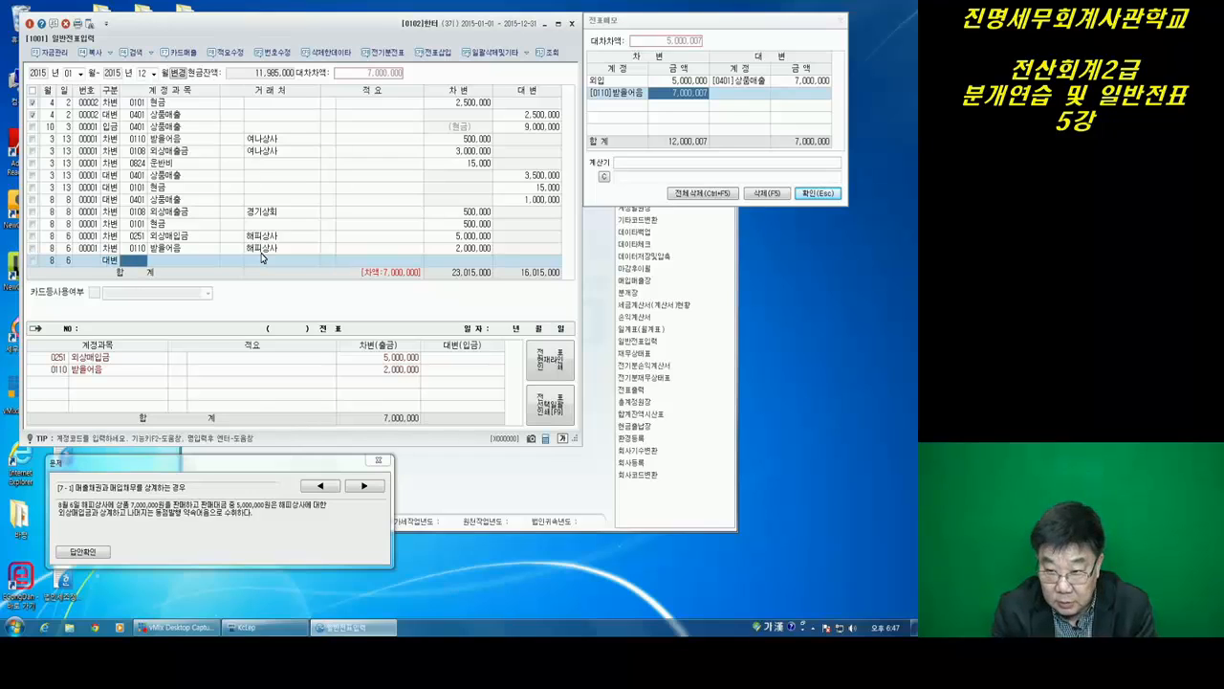
{"action": "type", "text": "401"}
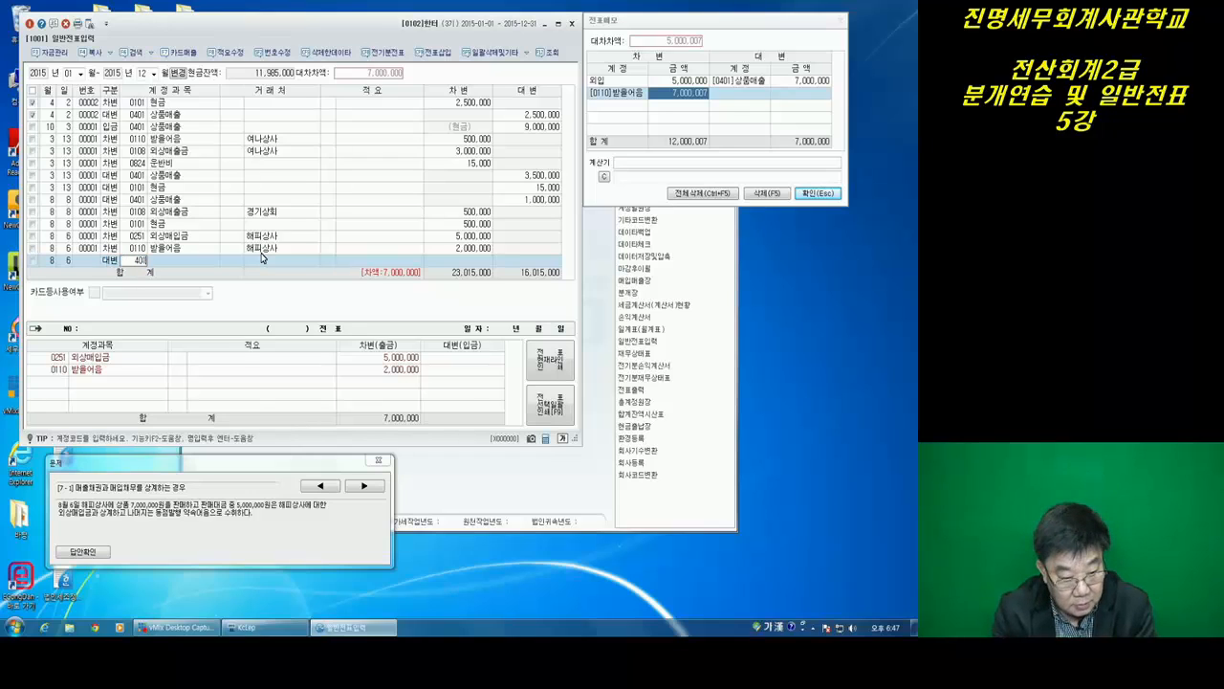
{"action": "key", "text": "Return"}
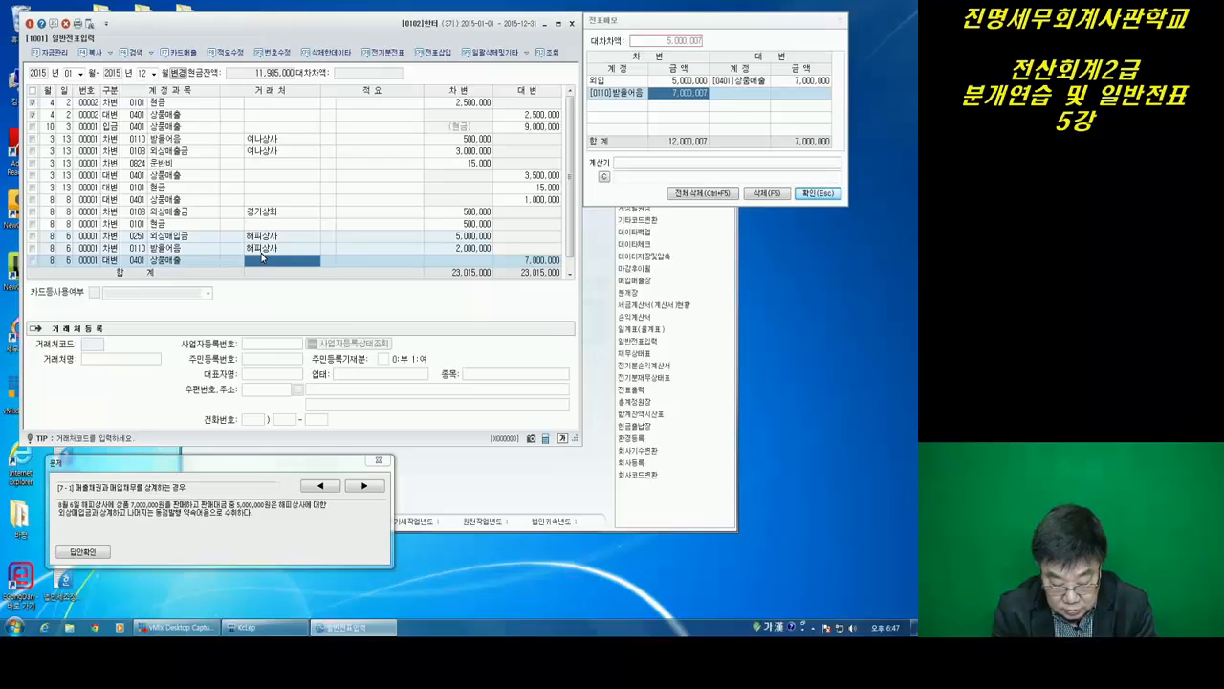
{"action": "key", "text": "Return"}
{"action": "key", "text": "Return"}
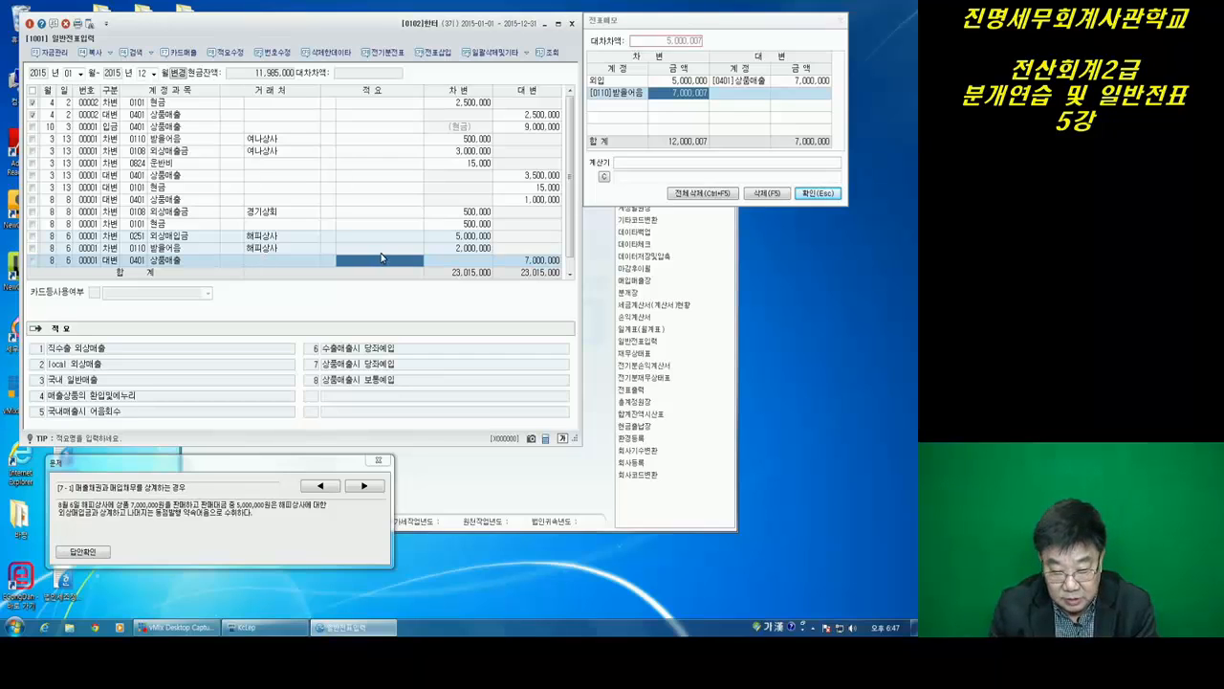
Check the recorded entry against the answer check of problem 7-1, and clear all lines of the 전표메모
{"action": "scroll", "coordinate": [418, 210], "scroll_direction": "down", "scroll_amount": 1}
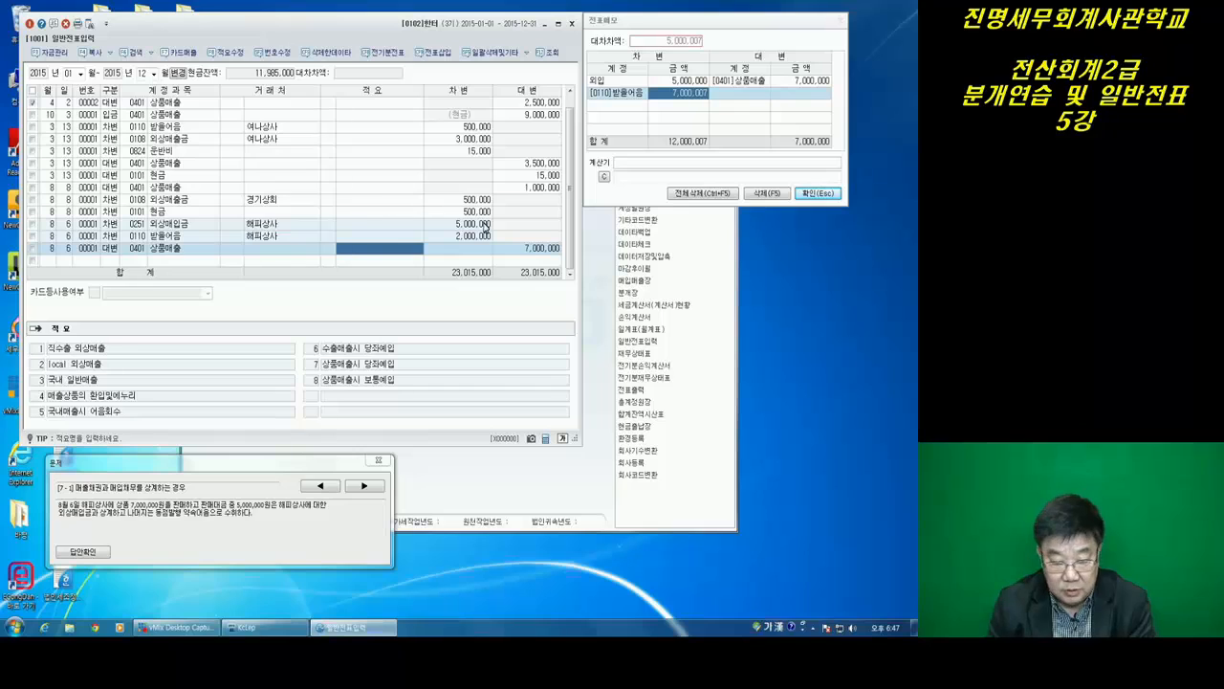
{"action": "left_click", "coordinate": [82, 552]}
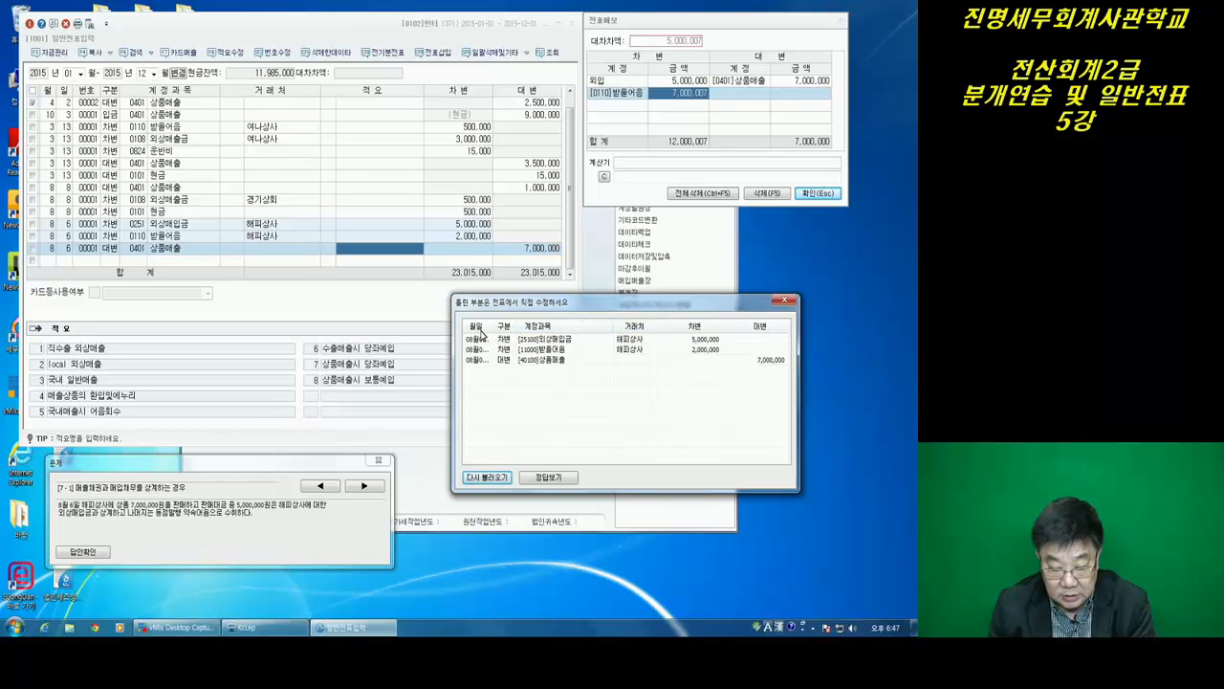
{"action": "left_click", "coordinate": [784, 303]}
{"action": "left_click", "coordinate": [713, 194]}
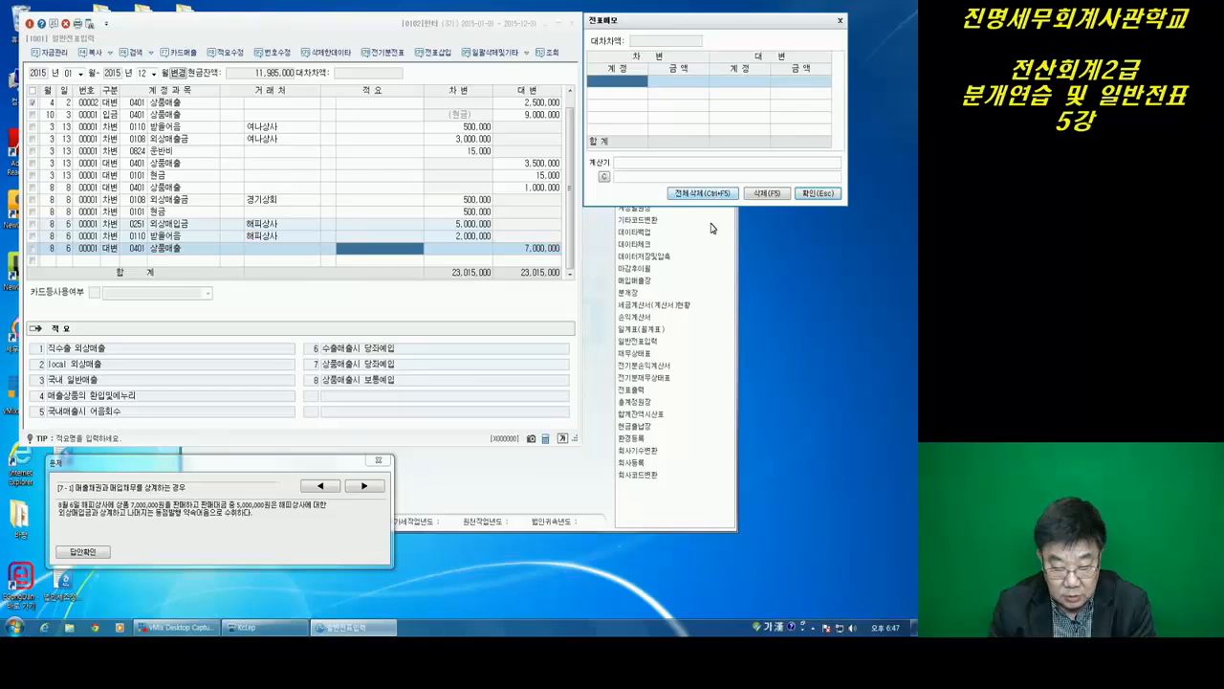